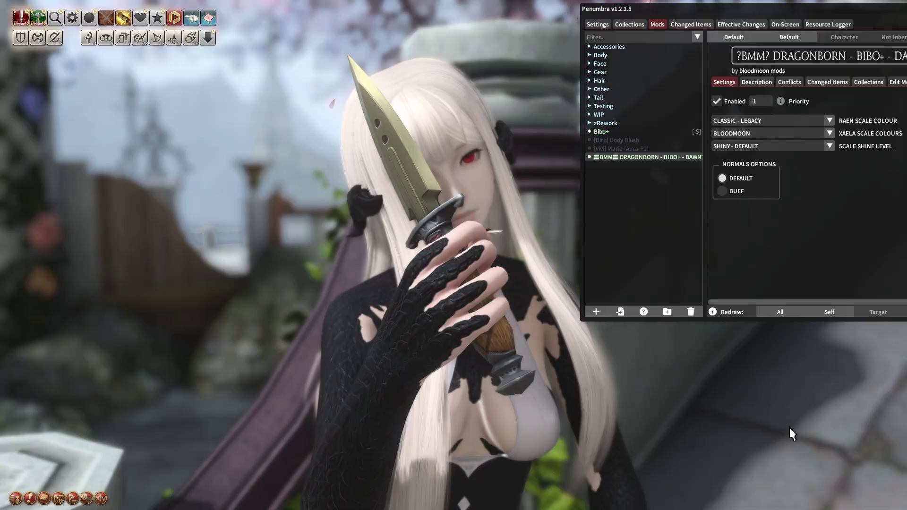
- Enable the [vivi] Marie (Aura-F1) face mod and redraw the character
left_click(636, 148)
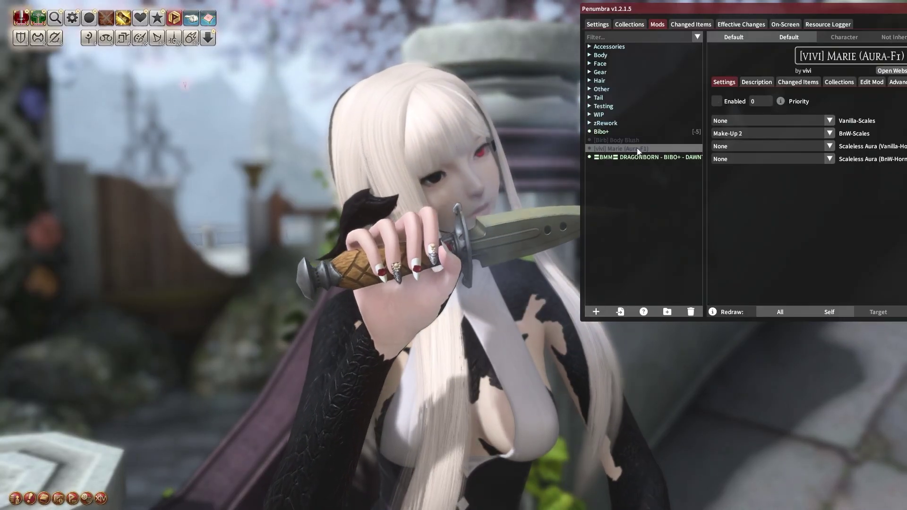
left_click(720, 101)
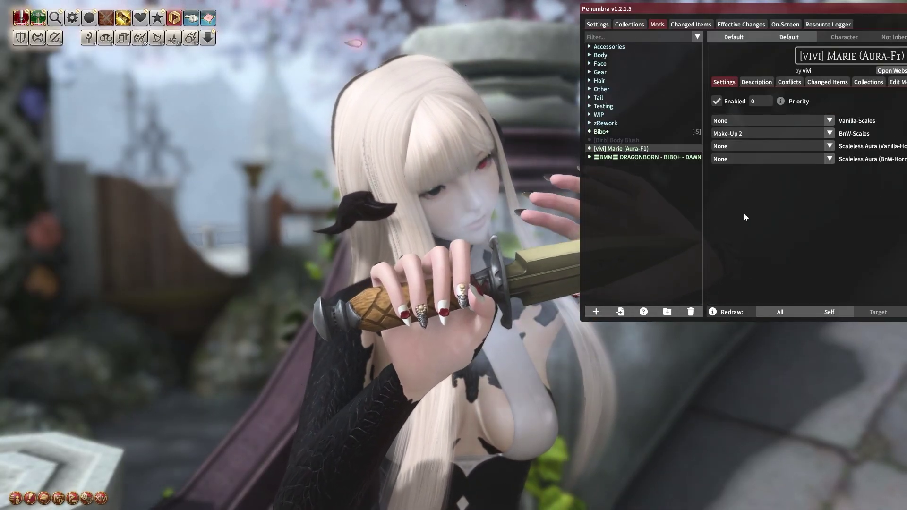
left_click(779, 313)
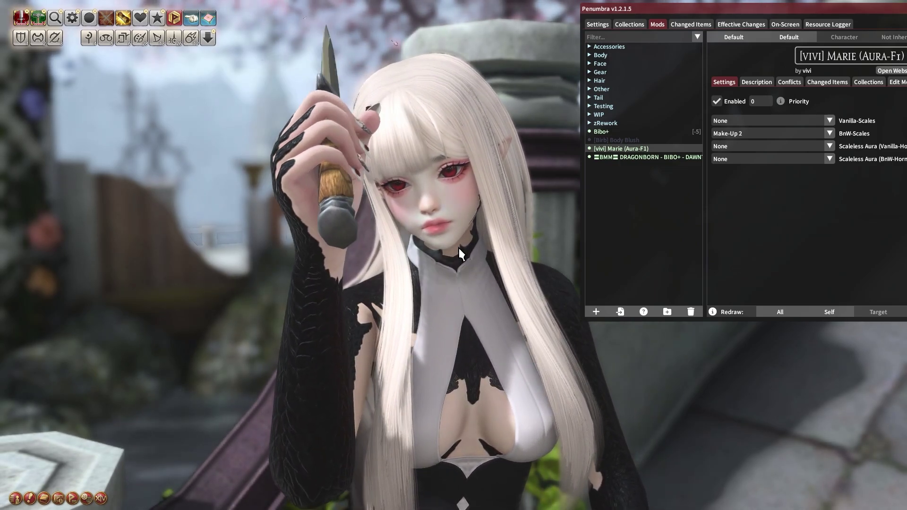
- Set [Birb] Body Blush's Au Ra option to Red + B/W Scales, leaving the mod disabled
left_click(616, 141)
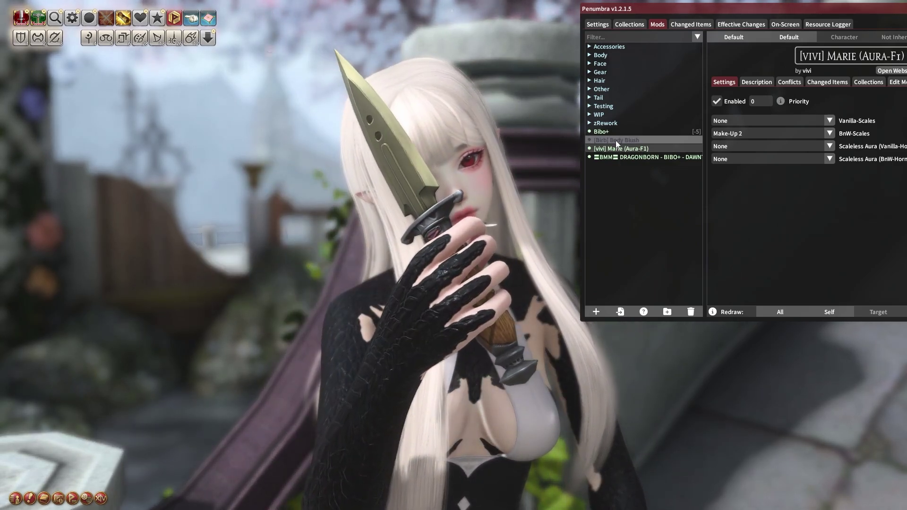
left_click(772, 159)
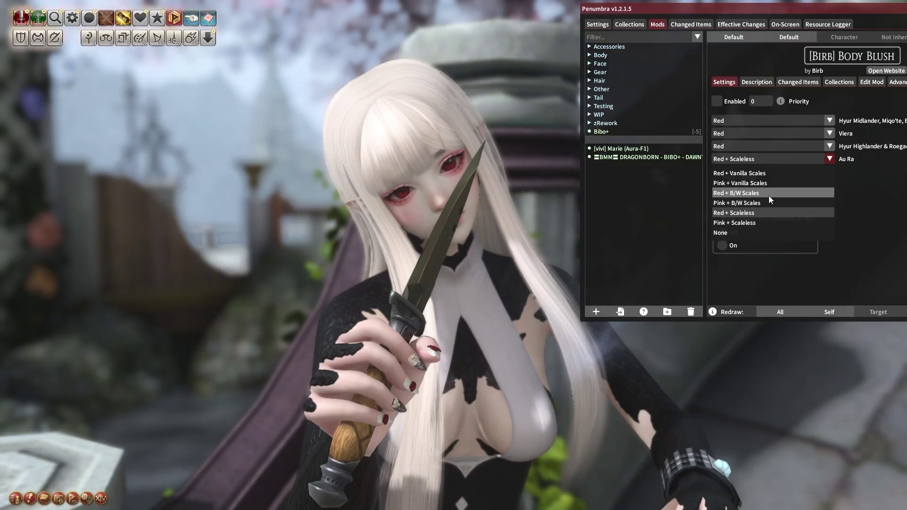
left_click(768, 194)
left_click(717, 101)
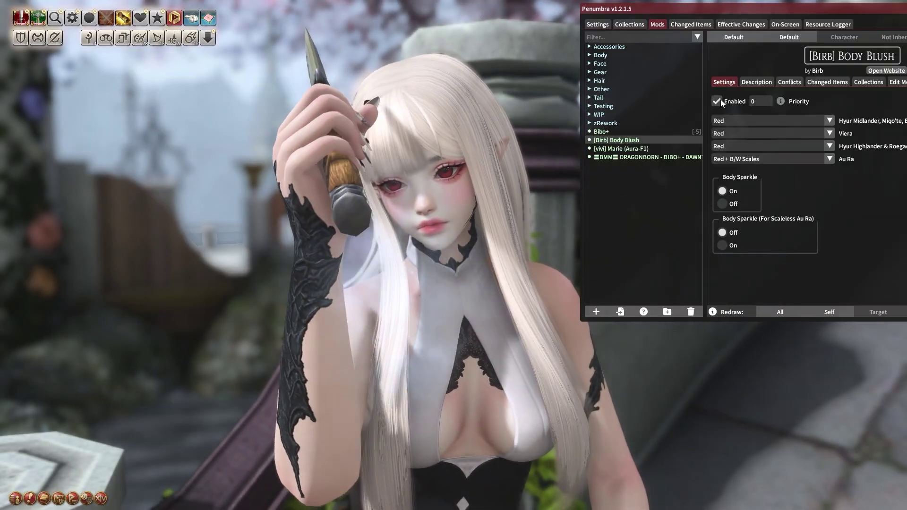
left_click(718, 101)
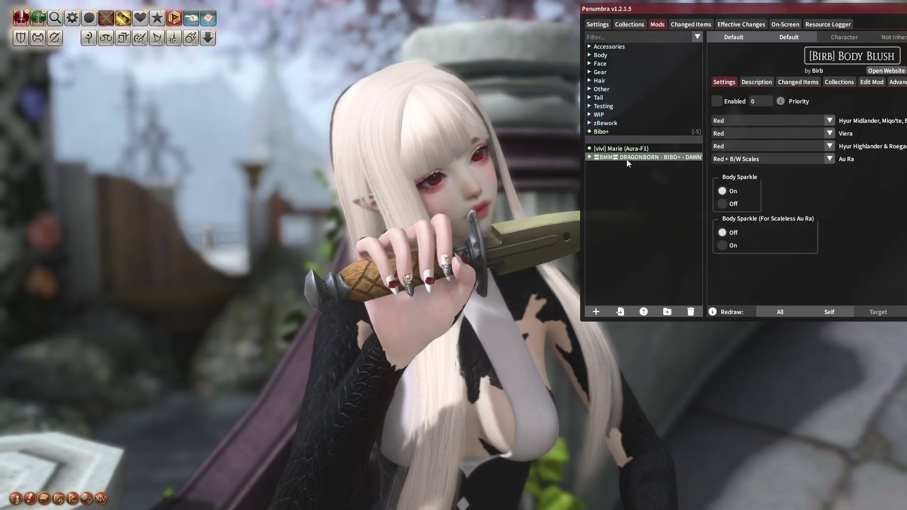
- Set Marie (Aura-F1) BnW-Scales to None and Scaleless Aura (BnW-Horn) to Make-Up 2, then redraw
left_click(628, 148)
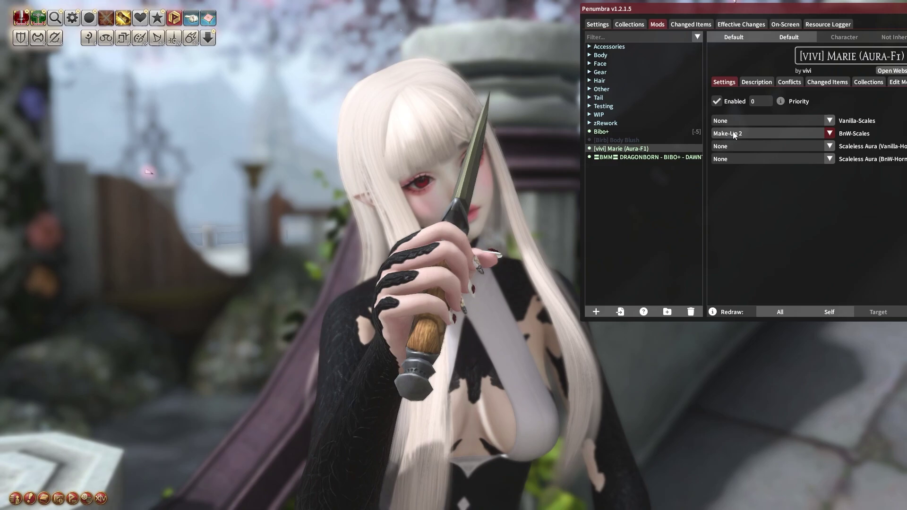
left_click(734, 135)
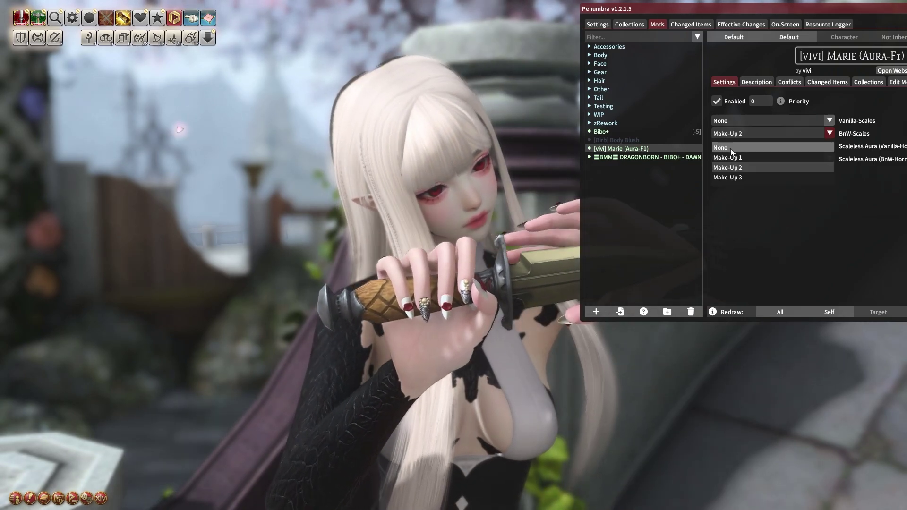
left_click(730, 149)
left_click(731, 159)
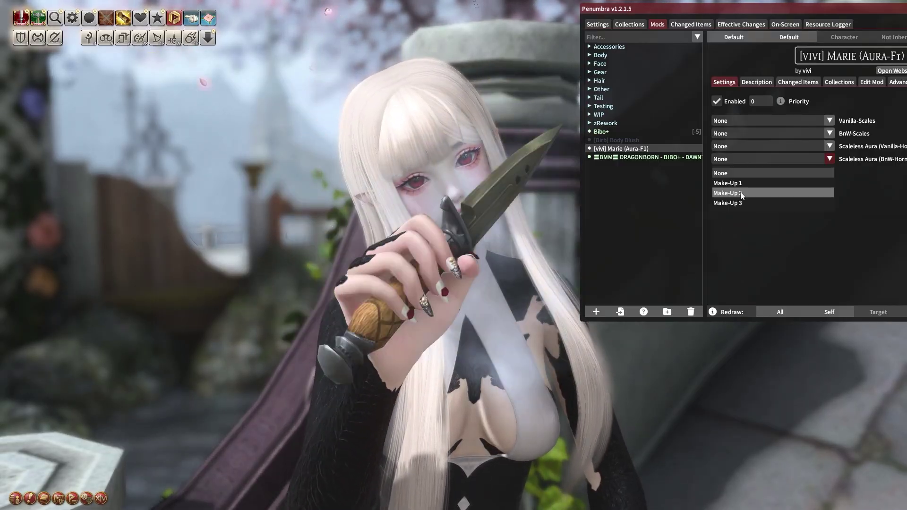
left_click(741, 194)
left_click(787, 314)
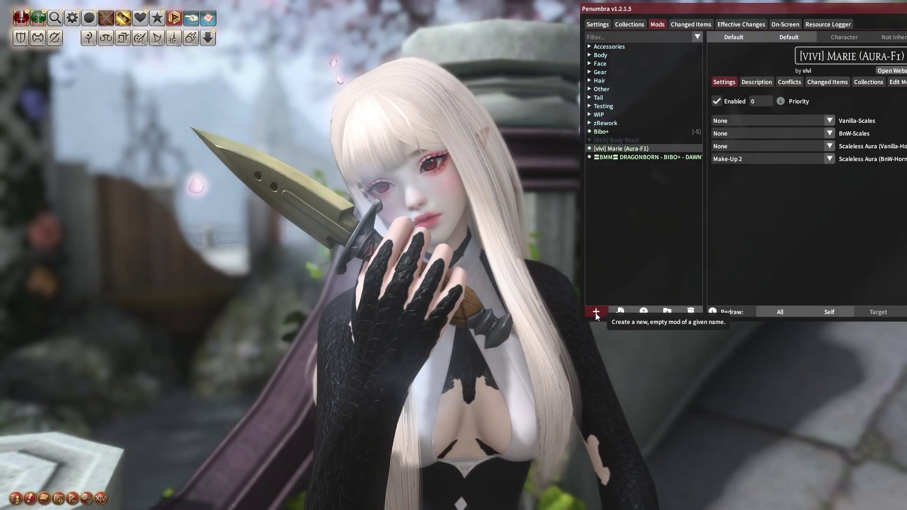
- Create an empty mod named 'Dragonborn Marie', enable it and set its priority to 2
left_click(596, 313)
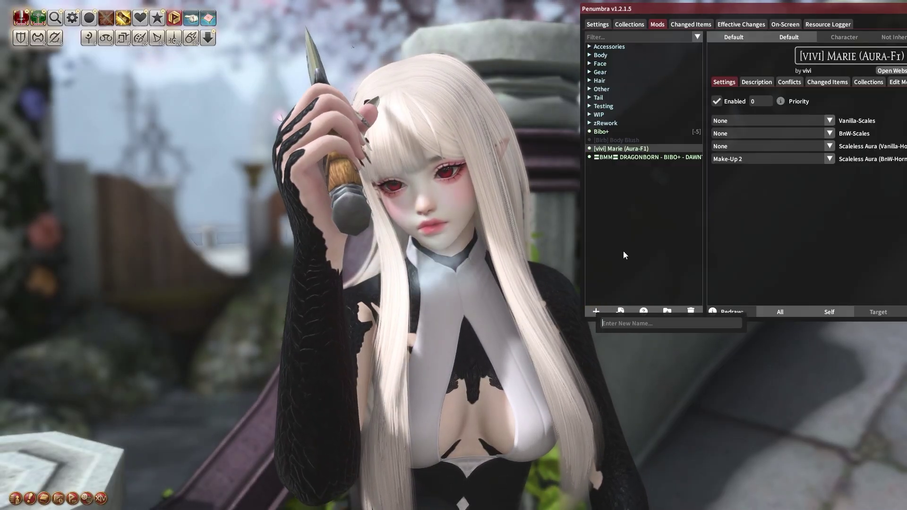
type("Dragonbo")
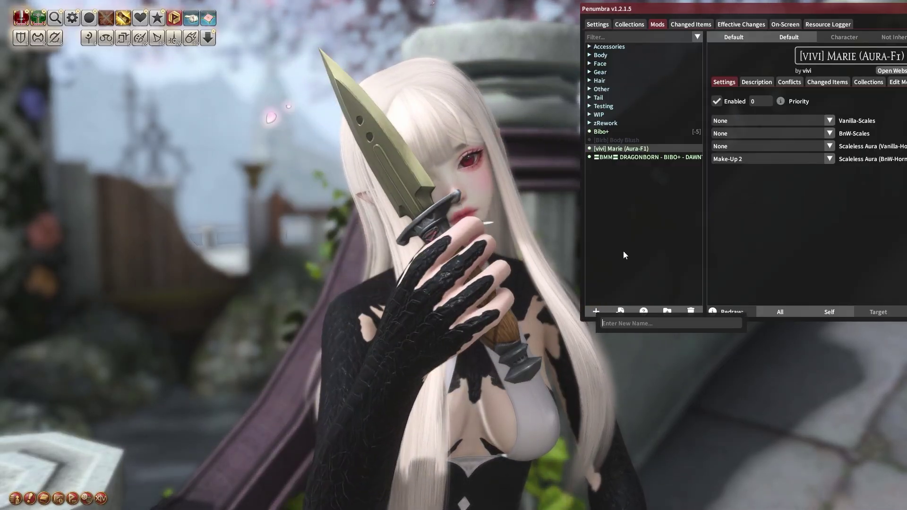
type("rn Marie")
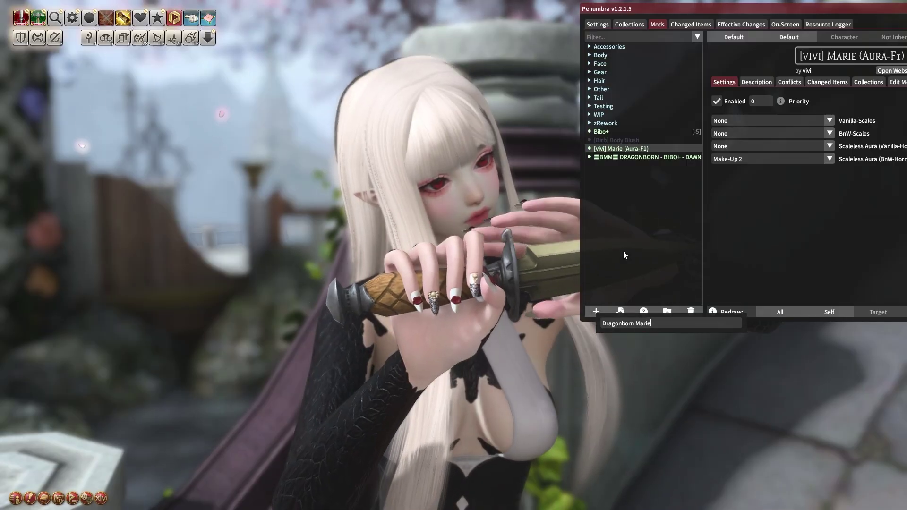
key("Return")
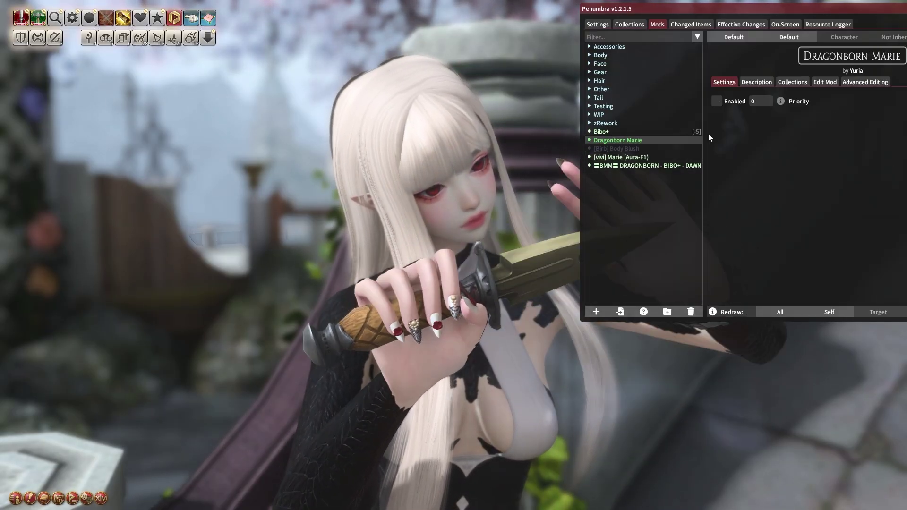
left_click(723, 102)
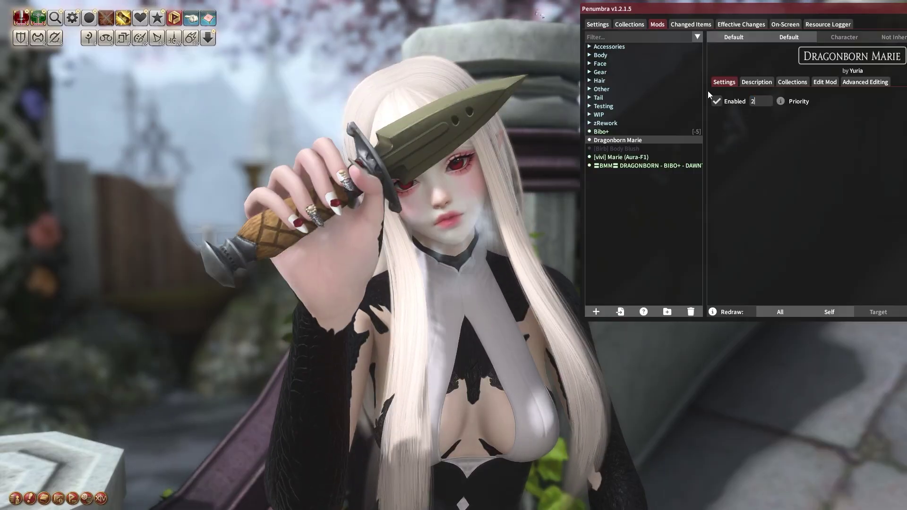
type("2")
left_click(724, 83)
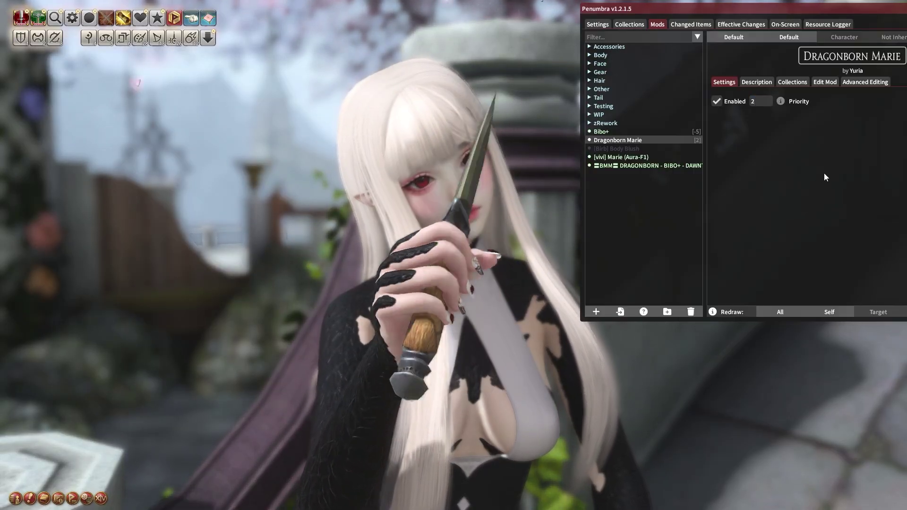
- Open the mod's Advanced Editing window and list the on-screen character's loaded resources
left_click(854, 84)
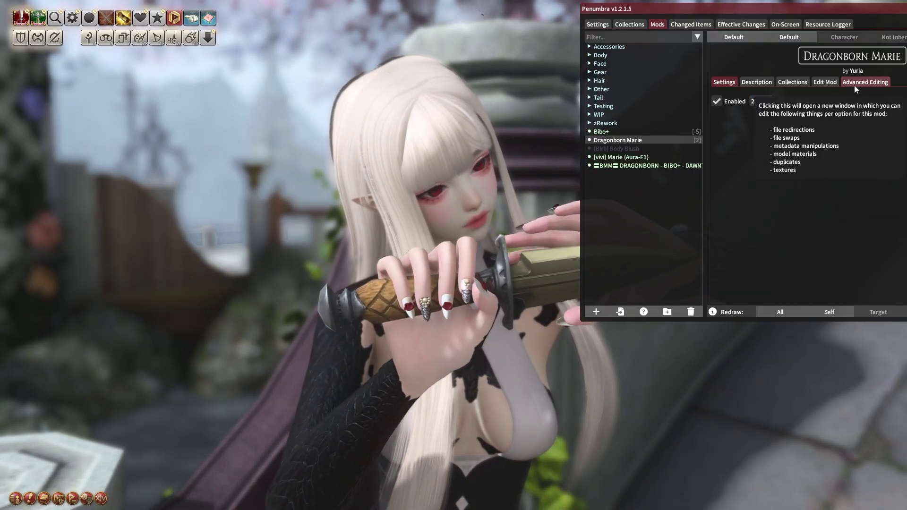
double_click(302, 78)
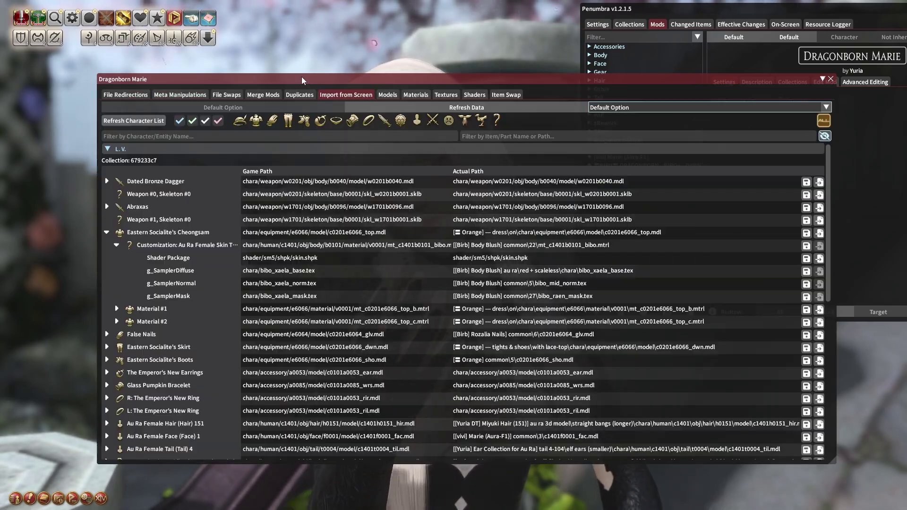
left_click(136, 96)
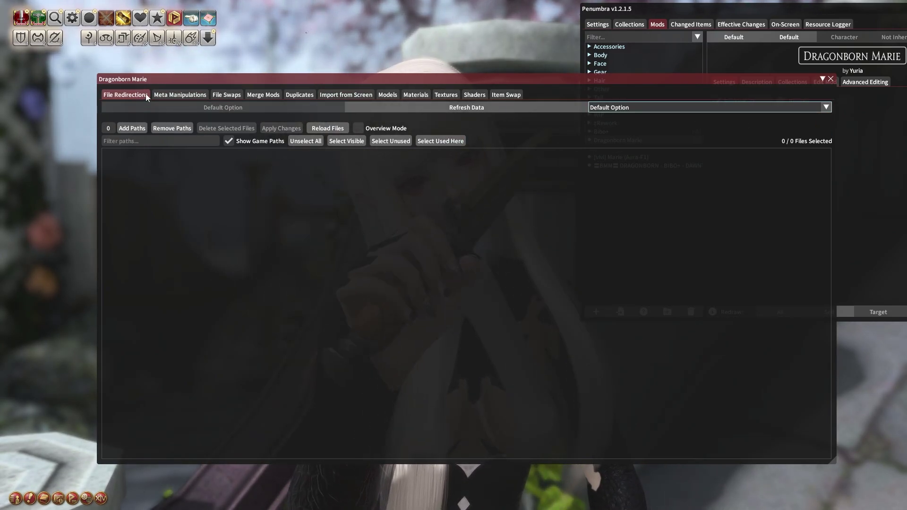
left_click(351, 93)
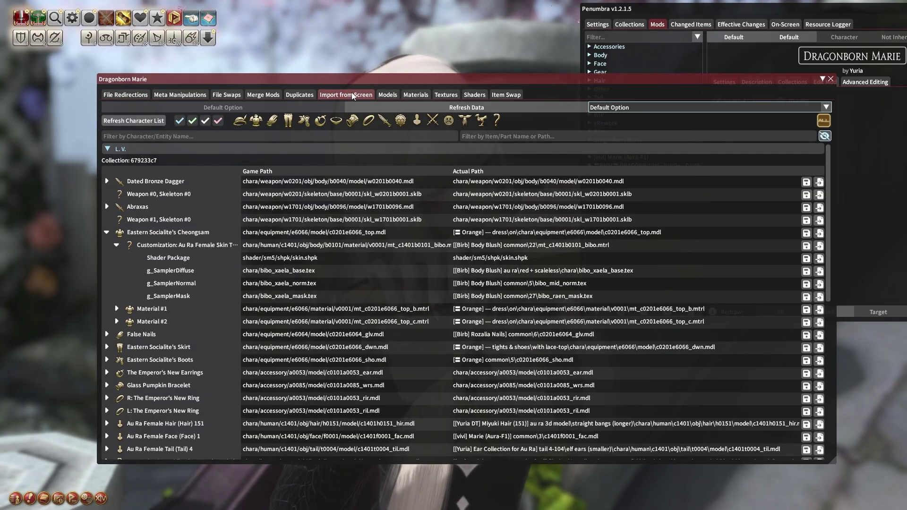
left_click(147, 123)
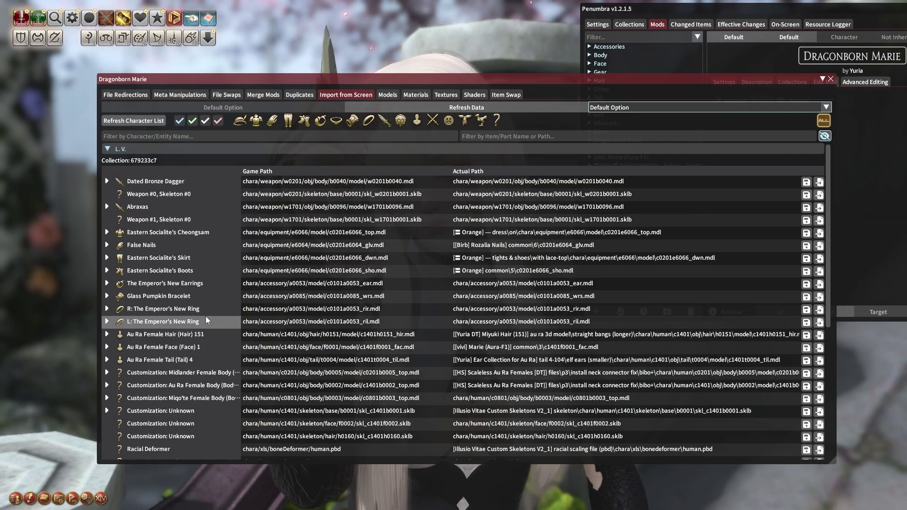
- Add copies of the Au Ra Female Face 101 diffuse, normal and mask textures to the mod
left_click(106, 347)
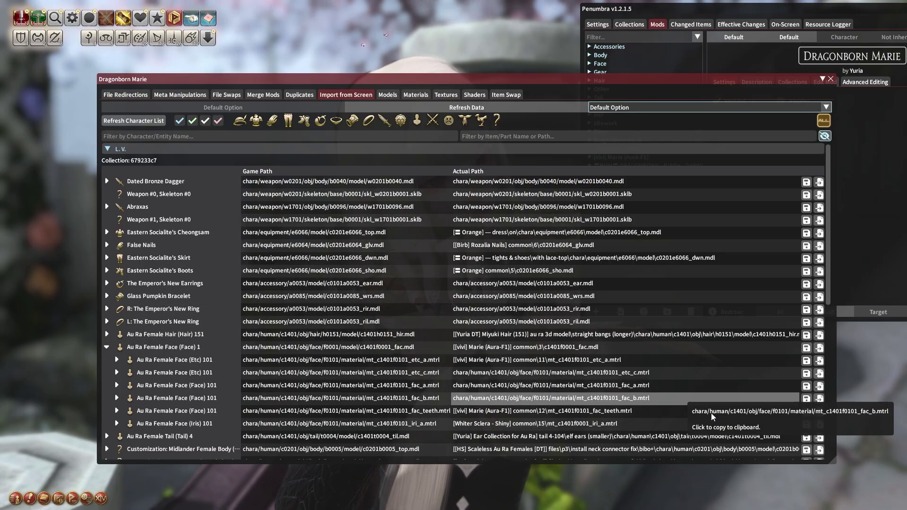
left_click_drag(835, 463, 838, 481)
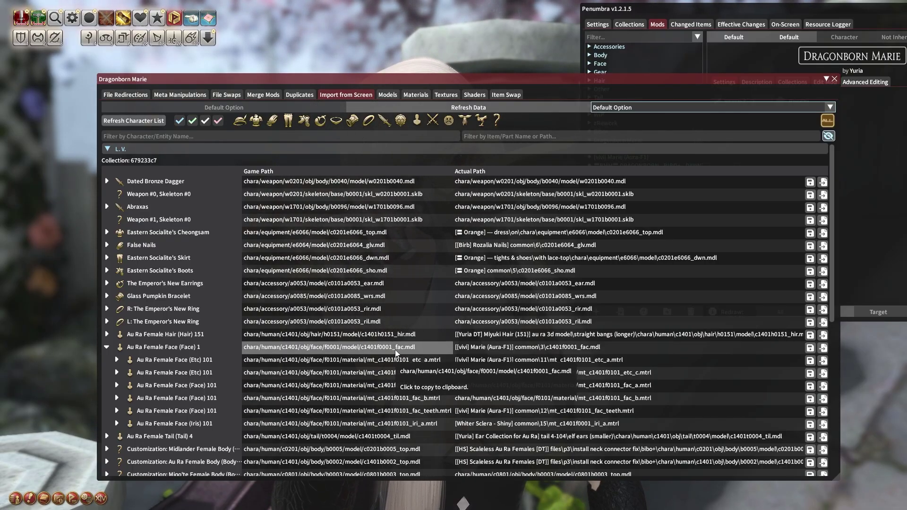
scroll(399, 316, "down", 2)
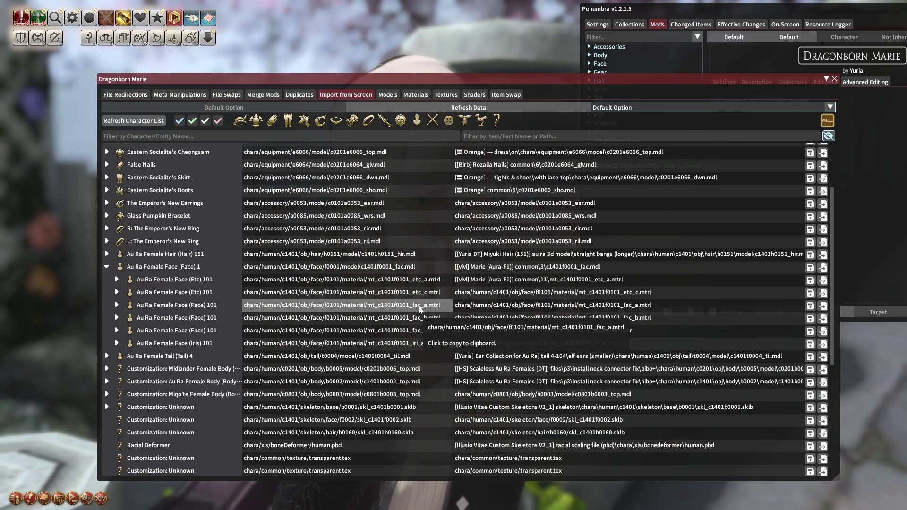
left_click(117, 305)
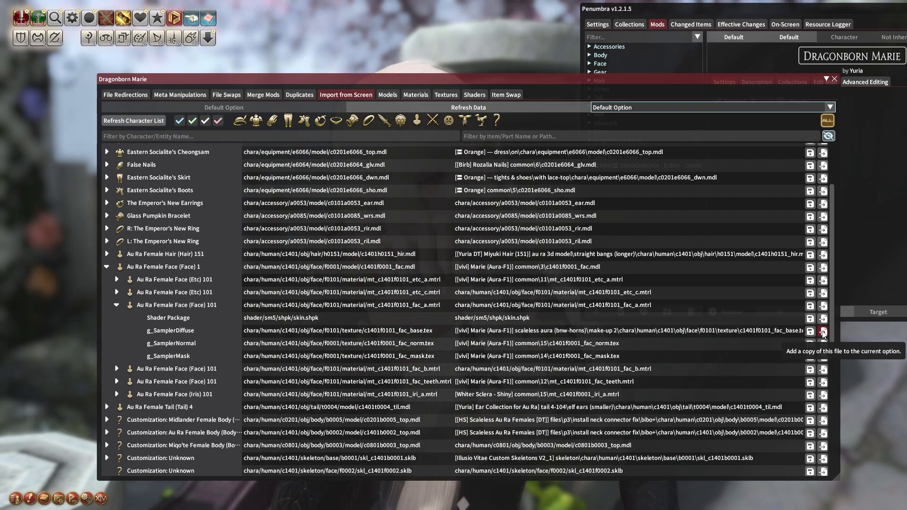
left_click(823, 331)
left_click(823, 344)
left_click(823, 357)
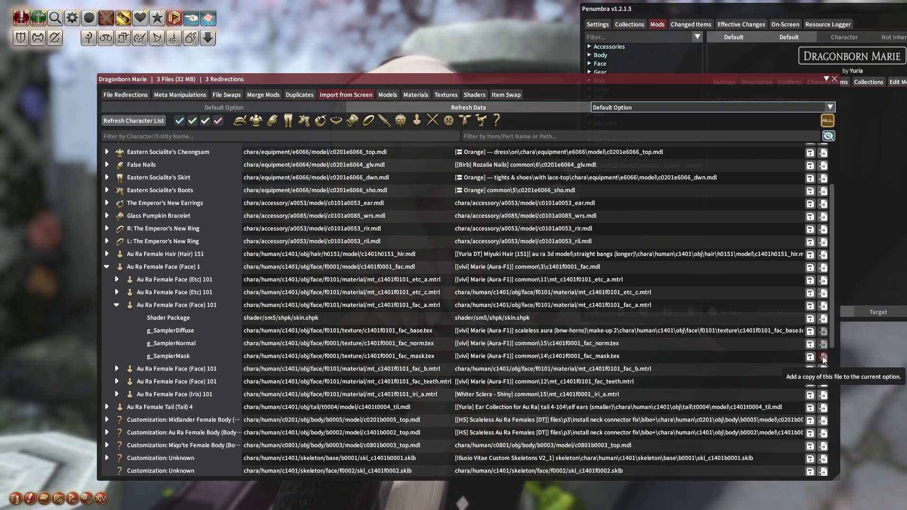
- Tuck the edit window away and follow the Vanilla and Black & White Scales cutouts link
double_click(305, 77)
left_click_drag(305, 78, 303, 46)
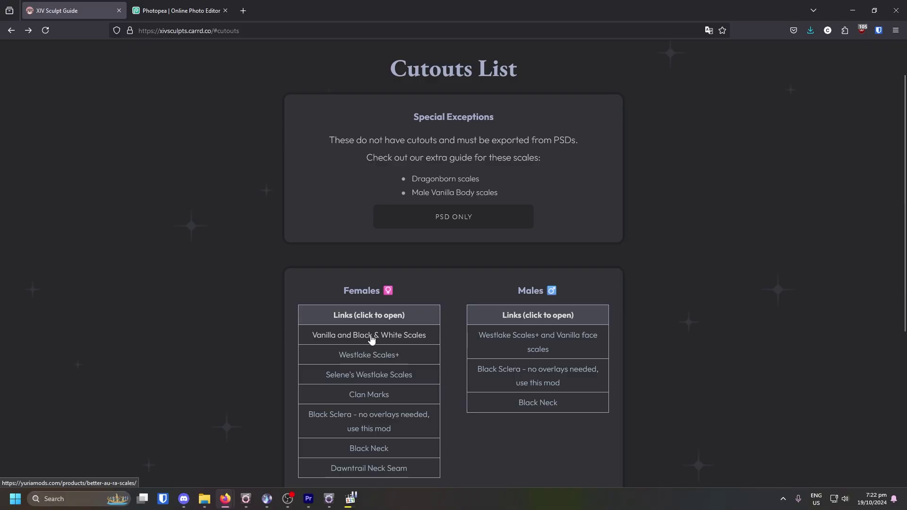
left_click(372, 338)
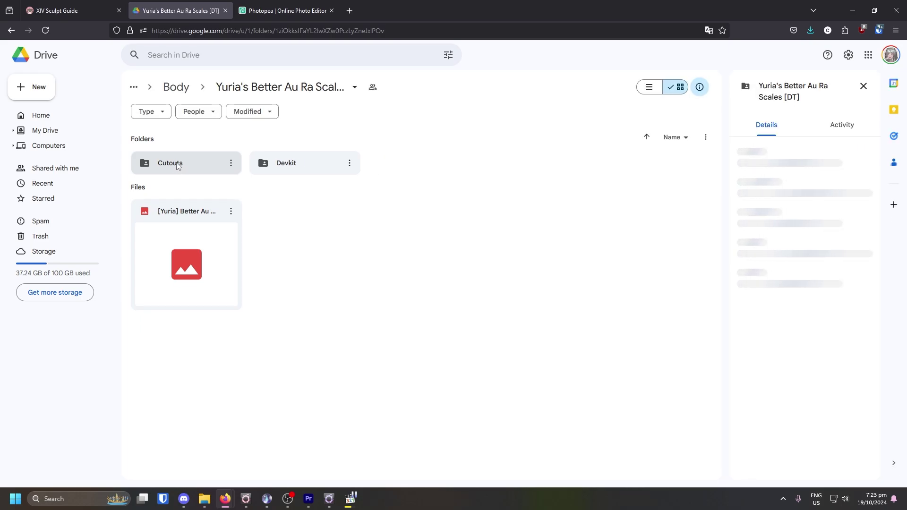
- Browse the Drive Cutouts folder and its F1 subfolder, then return to the XIV Sculpt Guide
right_click(173, 165)
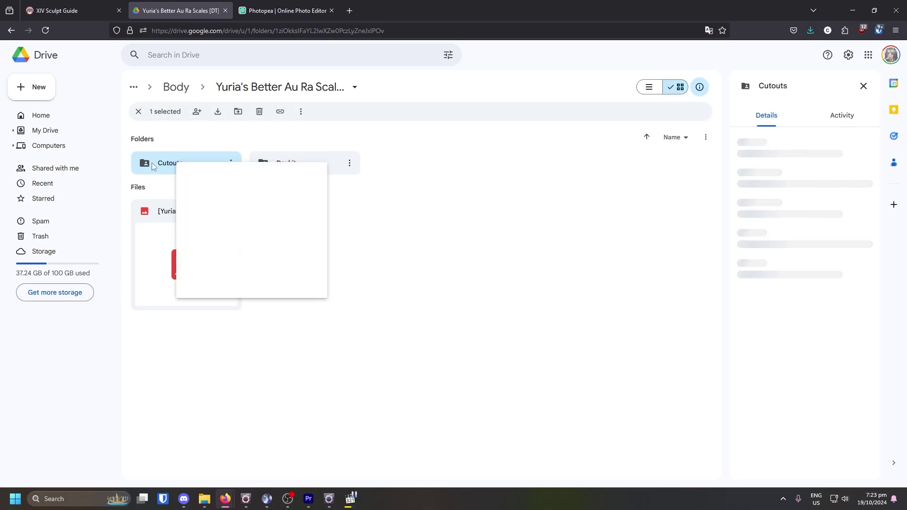
double_click(151, 163)
double_click(188, 164)
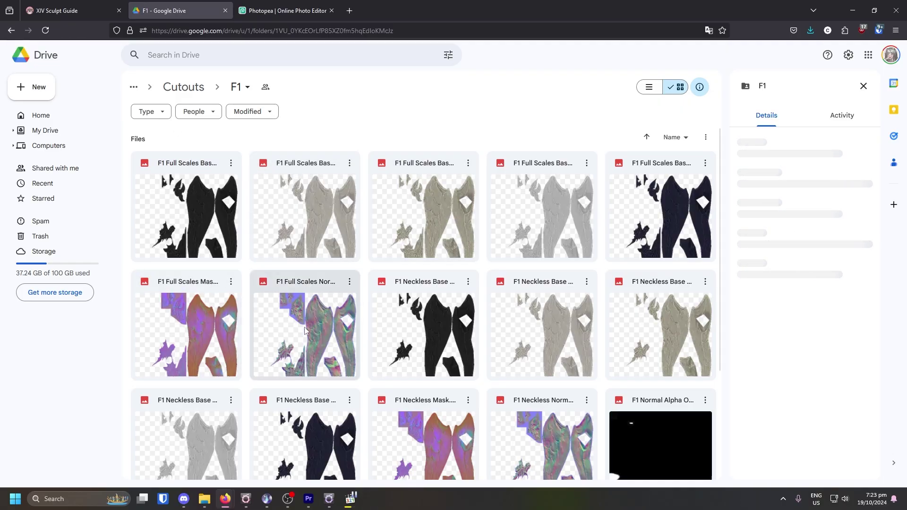
left_click(11, 30)
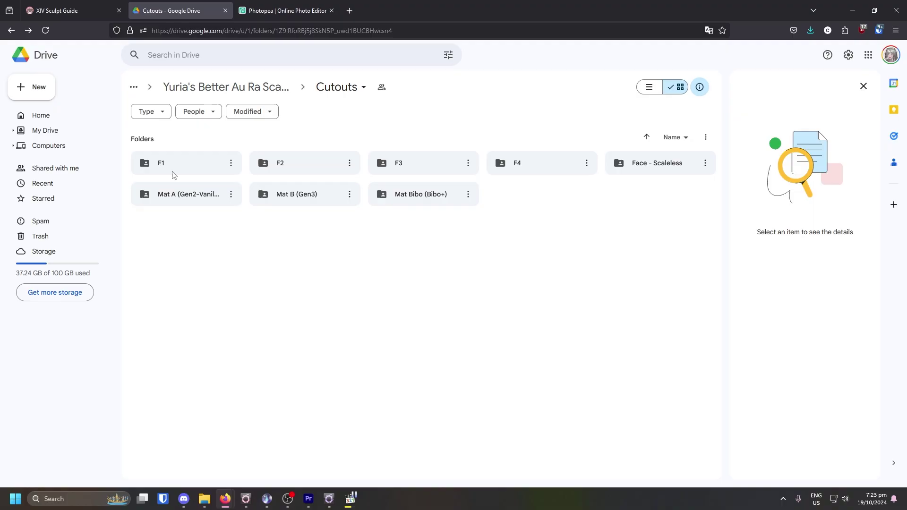
right_click(188, 164)
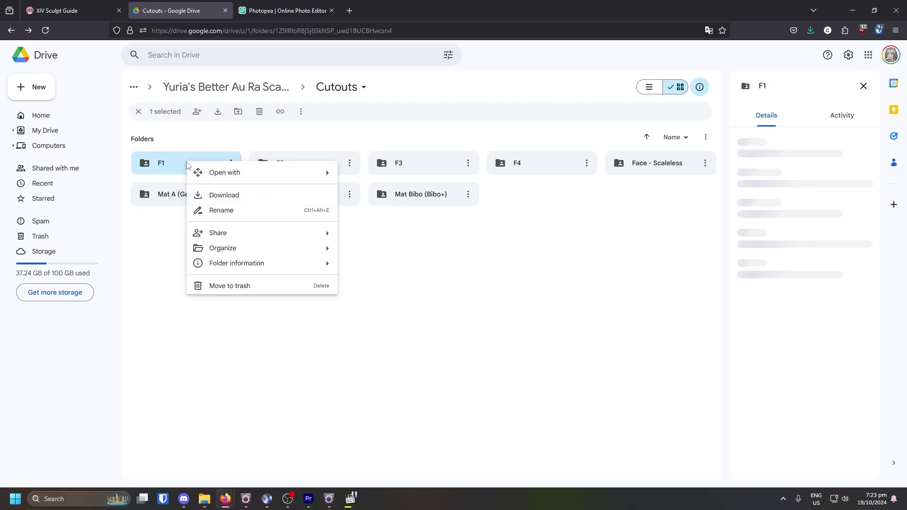
left_click(154, 266)
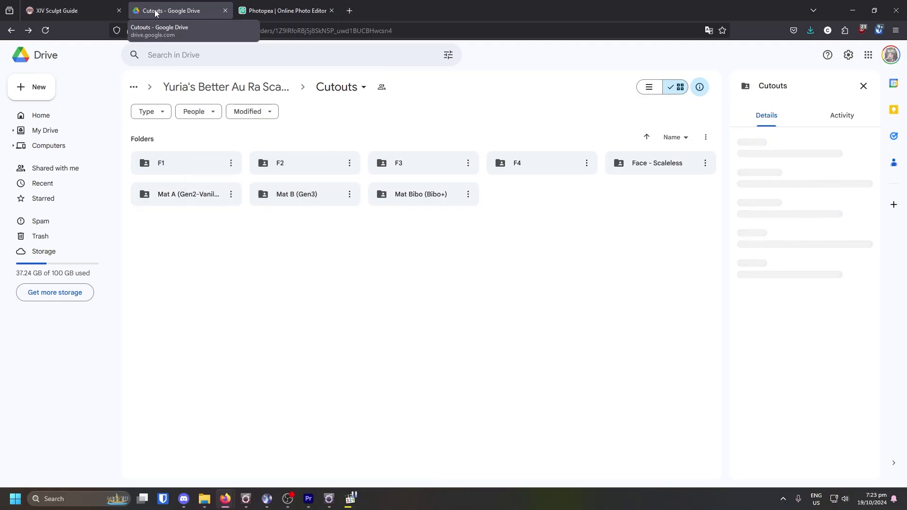
left_click(52, 9)
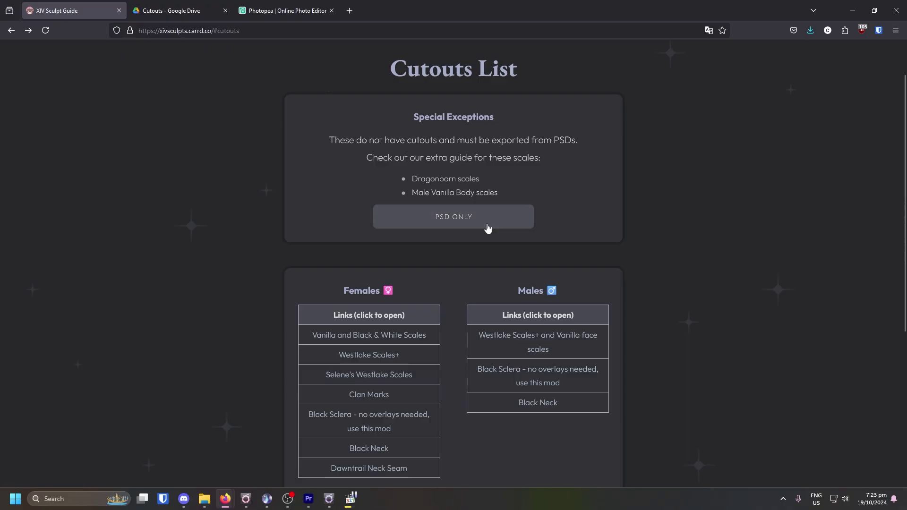
- Follow the PSD Only section's Dragonborn ♀ devkit download link to its Ko-fi page
left_click(428, 223)
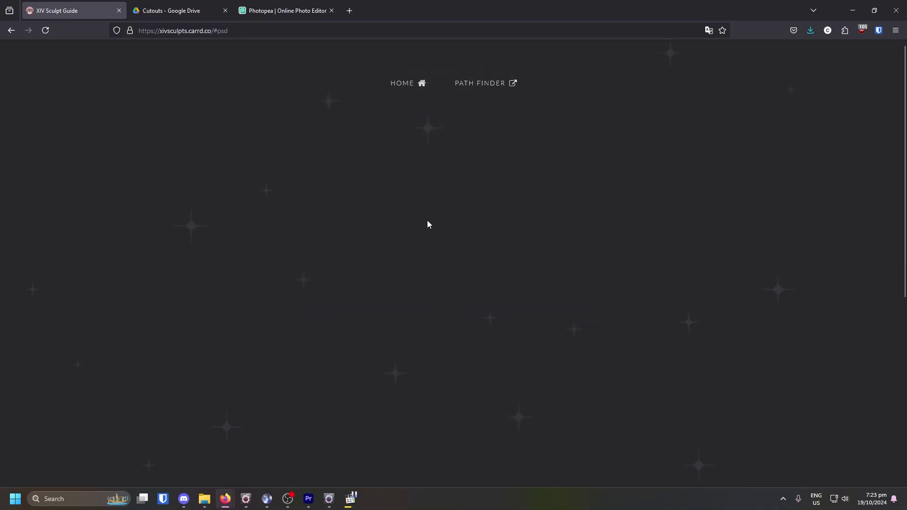
scroll(279, 191, "down", 4)
scroll(293, 201, "up", 2)
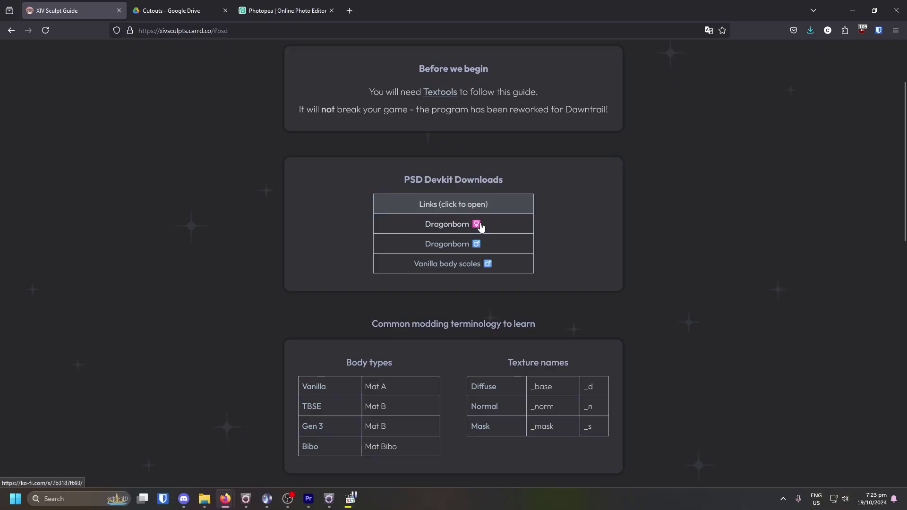
left_click(450, 225)
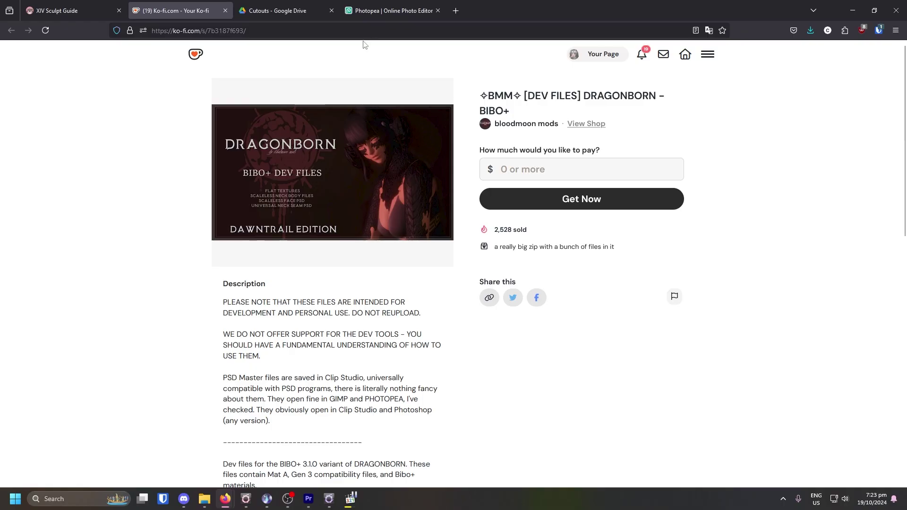
- Switch to the Photopea browser tab
left_click(364, 13)
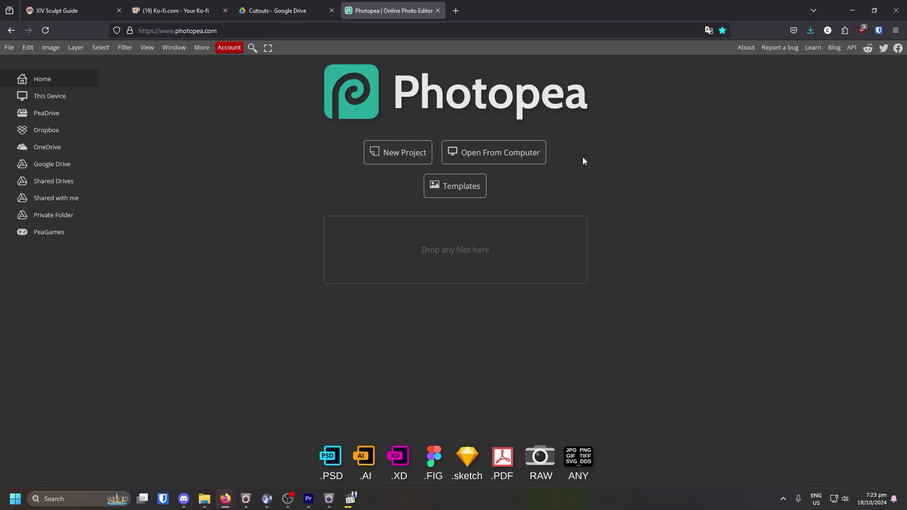
- Open F1 MASTER.psd from the Dragonborn dev files' SCALED NECK > FACES folder
left_click(510, 156)
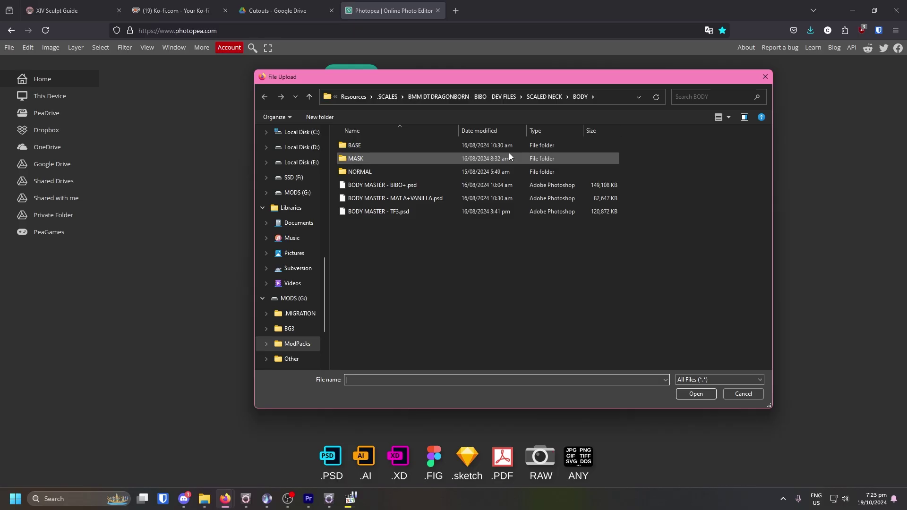
left_click(465, 97)
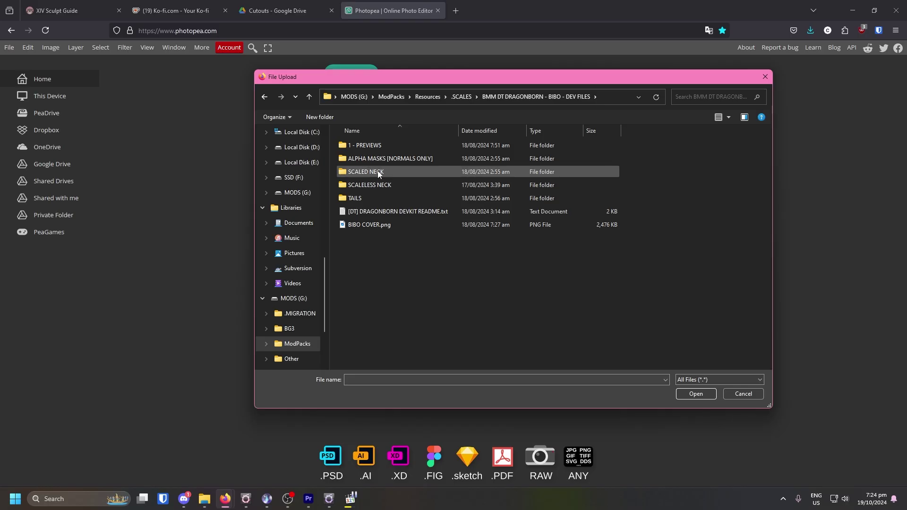
double_click(395, 172)
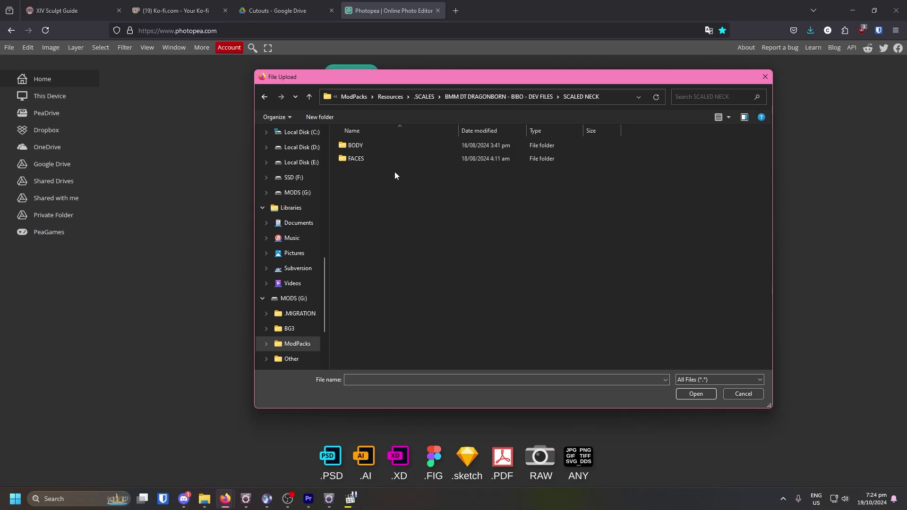
double_click(367, 157)
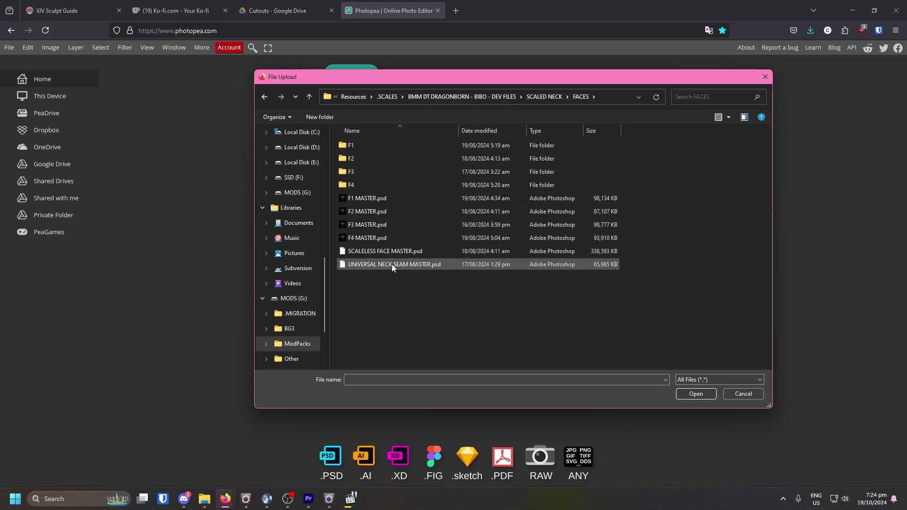
left_click(391, 264)
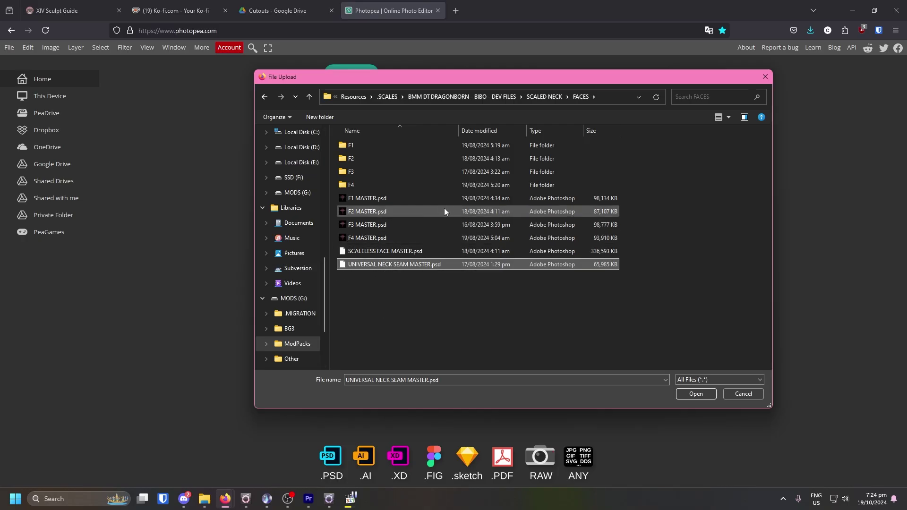
left_click(367, 199)
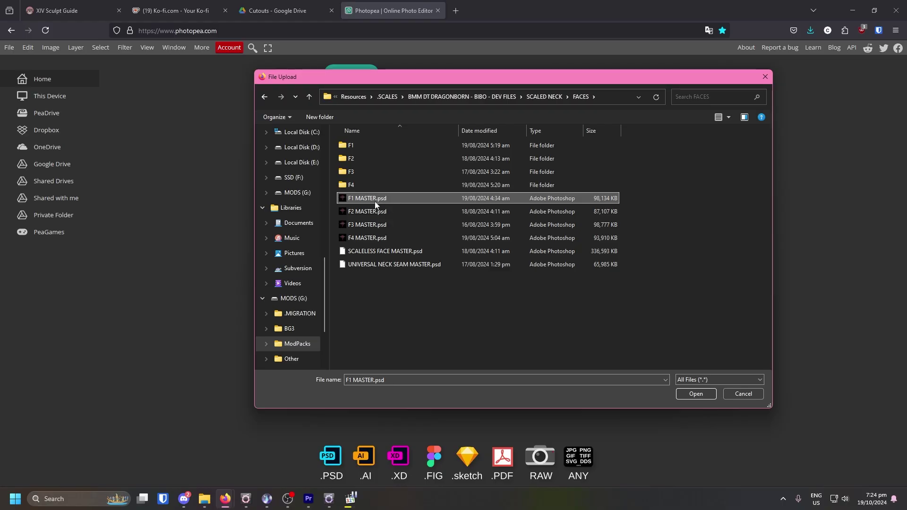
double_click(377, 199)
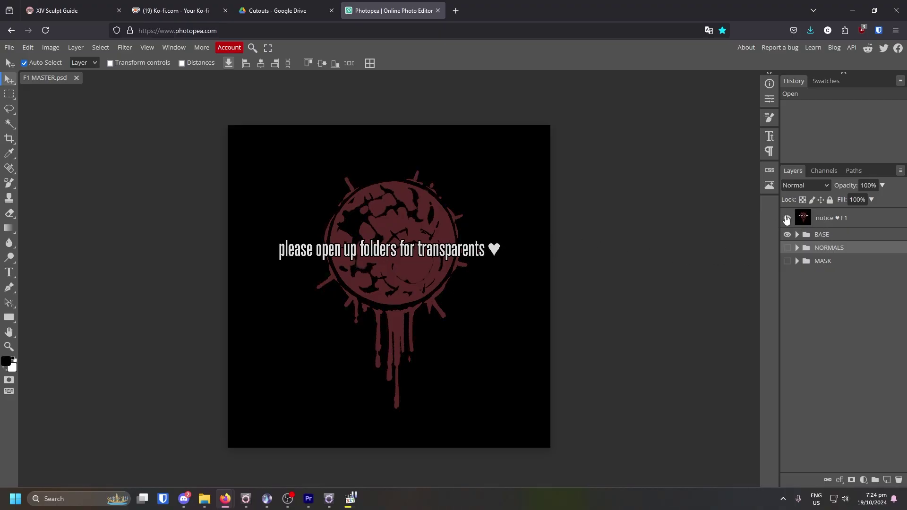
- Hide the notice layer and the F1 RAEN and F1 XAELA skin layers in BASE
left_click(787, 218)
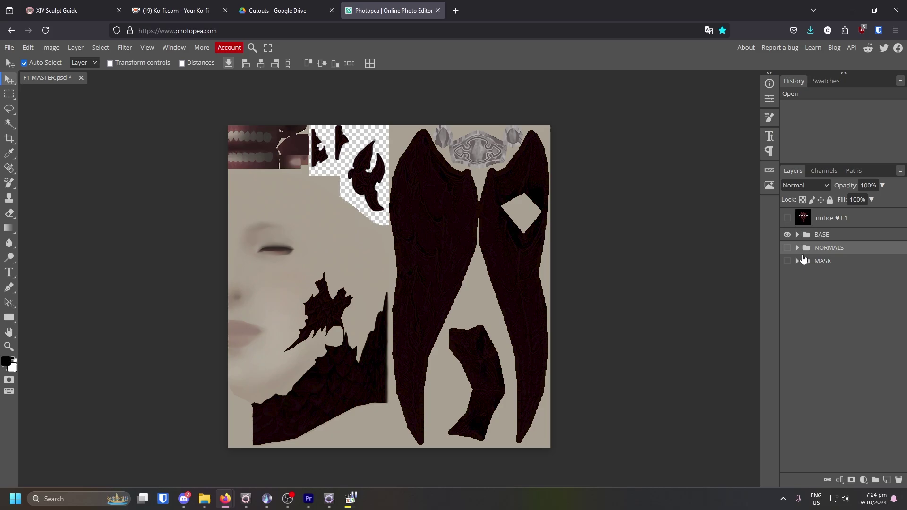
left_click(797, 236)
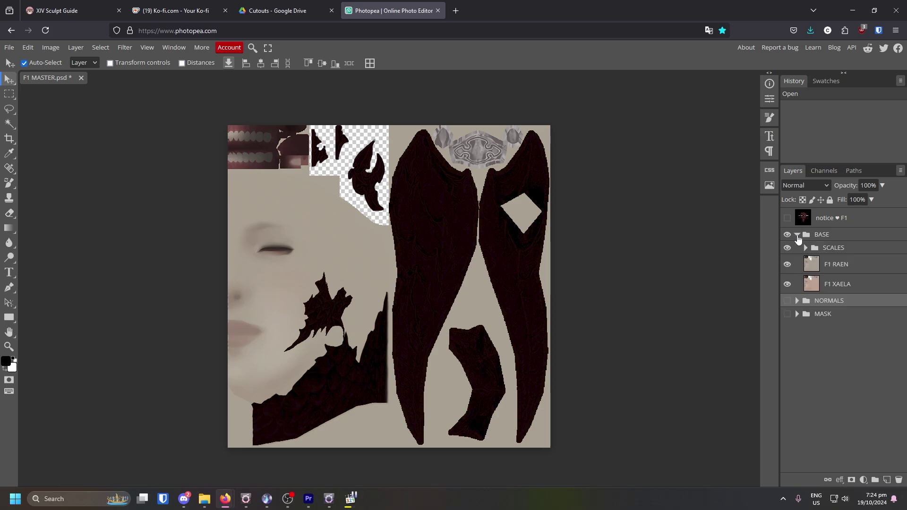
left_click(854, 266)
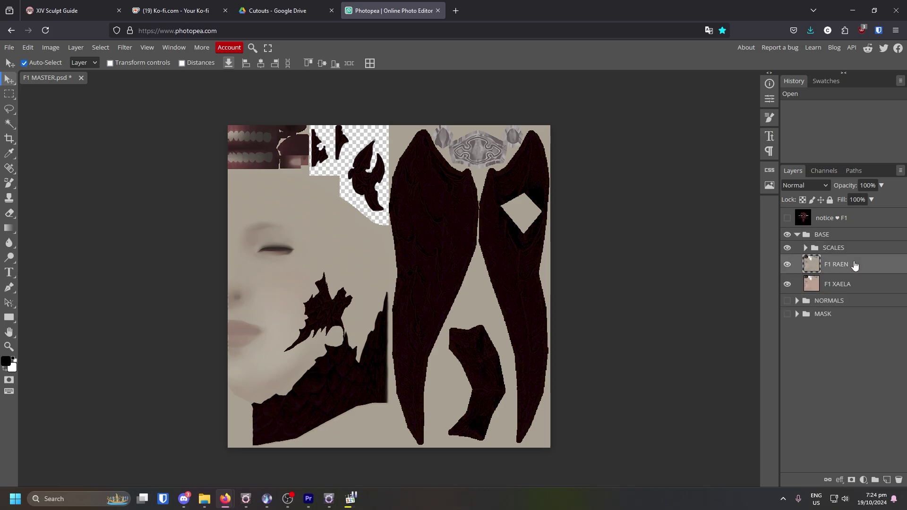
left_click(787, 265)
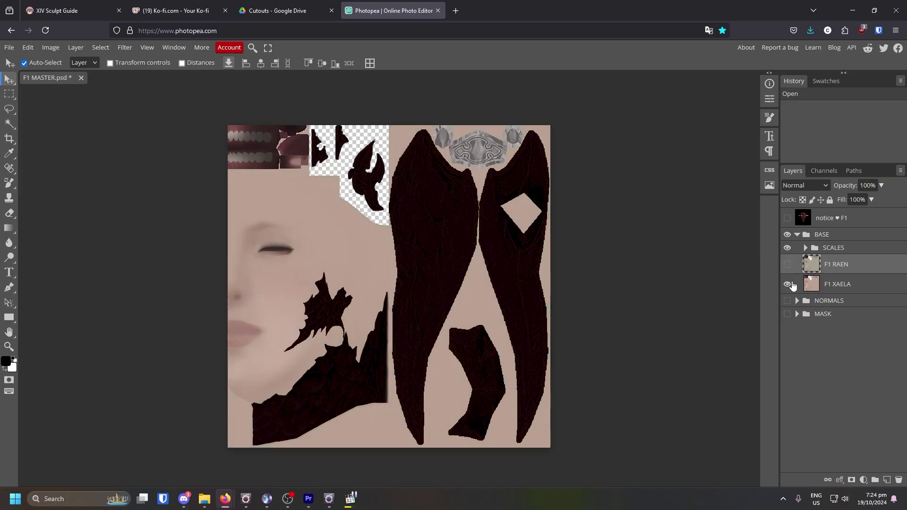
left_click(787, 285)
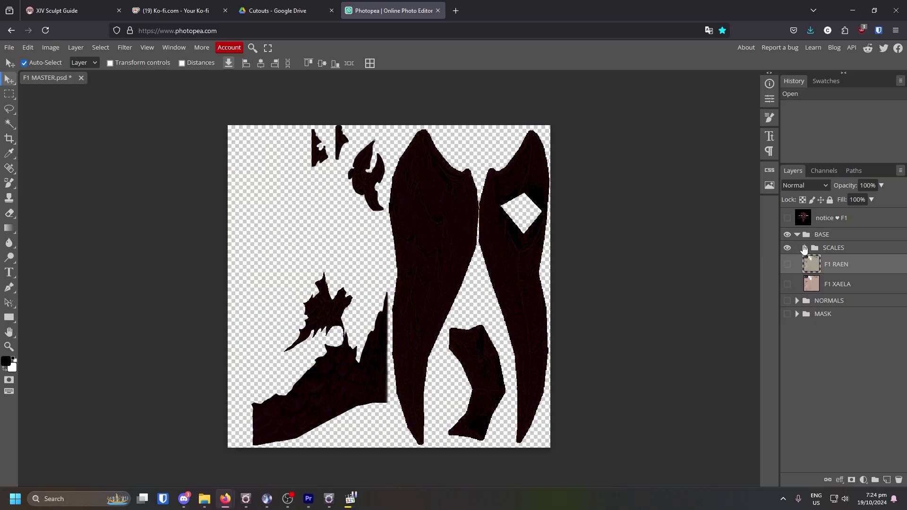
left_click(805, 249)
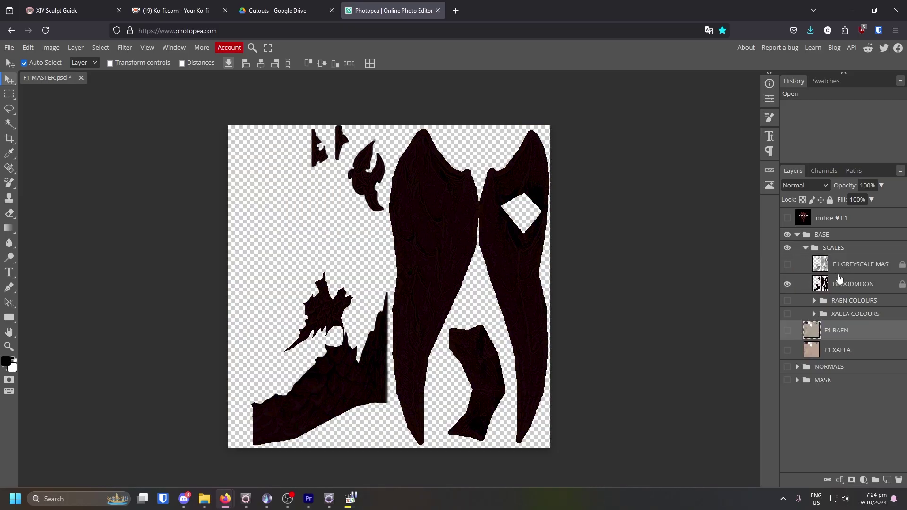
- Try the XAELA COLOURS scale variants, then leave only BLOODMOON visible and selected
left_click(786, 284)
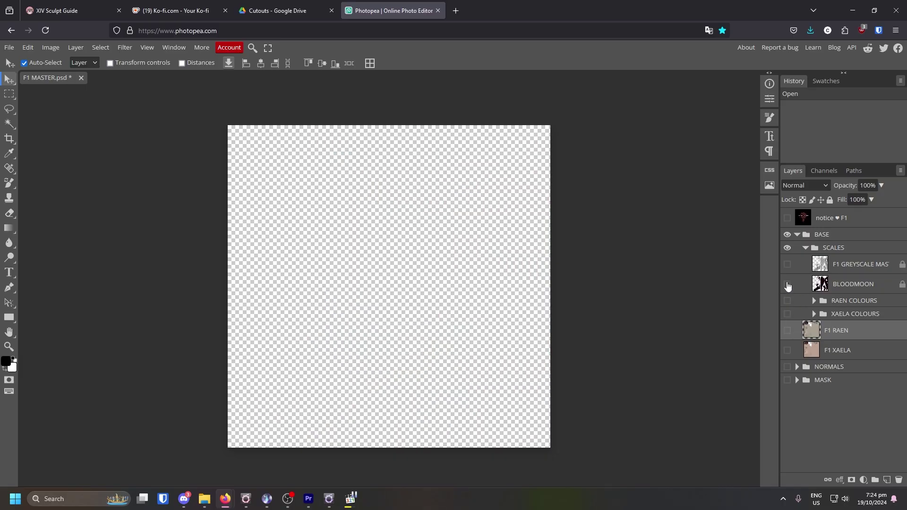
left_click(787, 285)
left_click(786, 285)
left_click(814, 314)
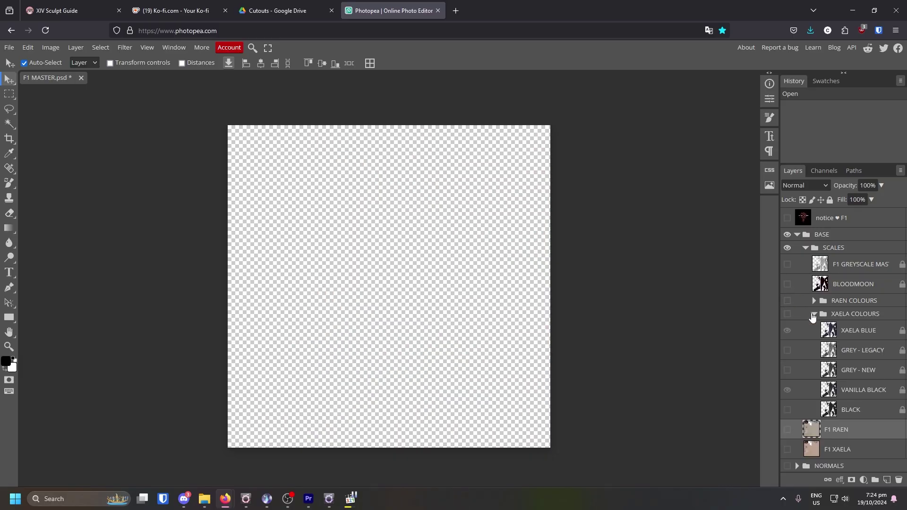
left_click(788, 330)
left_click(787, 330)
left_click(787, 350)
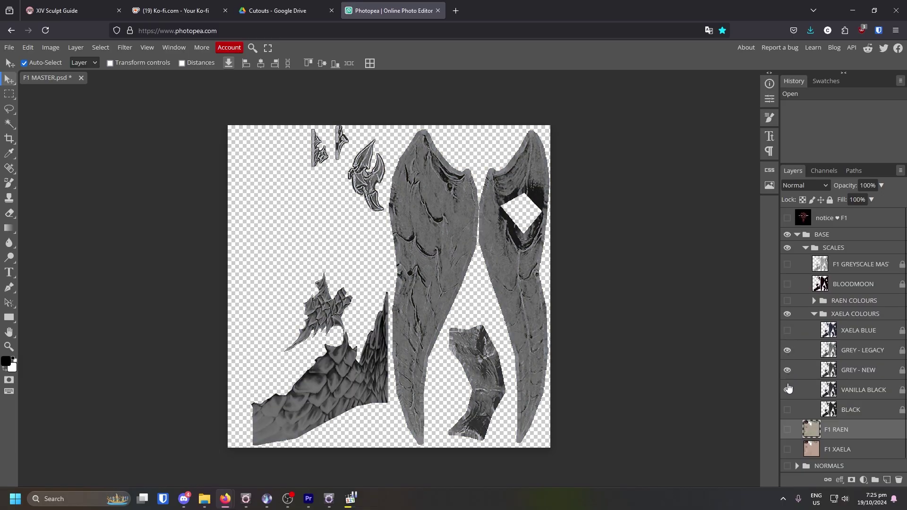
left_click(787, 389)
left_click(787, 314)
left_click(813, 314)
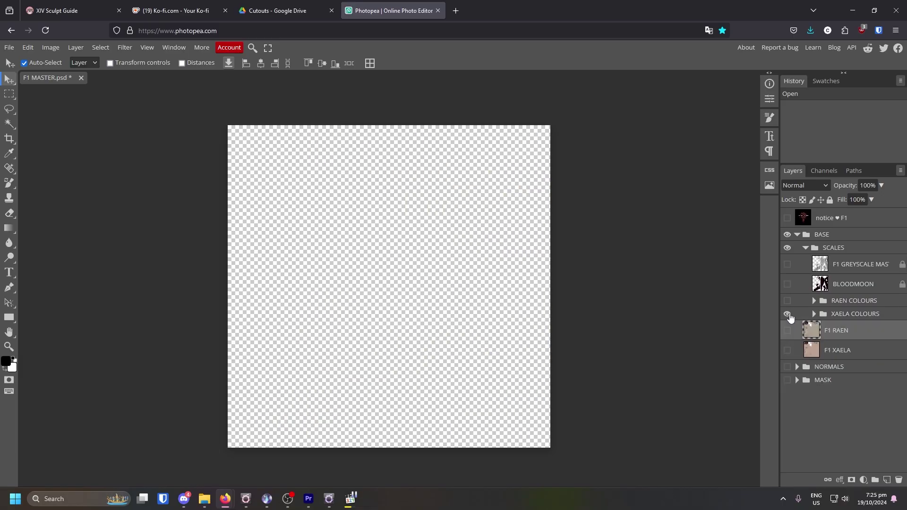
left_click(787, 284)
left_click(854, 286)
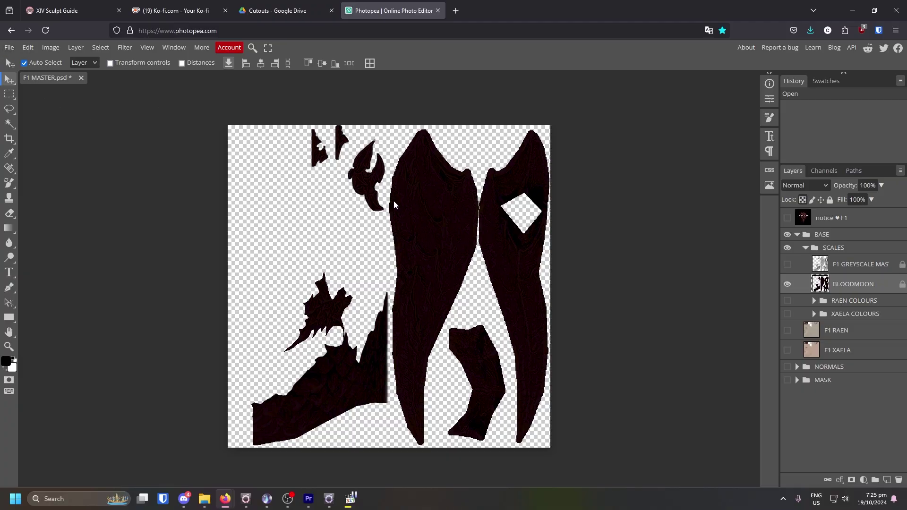
- Export the BLOODMOON scales as F1 base.png into the SCALED NECK FACES folder
left_click(9, 47)
mouse_move(61, 185)
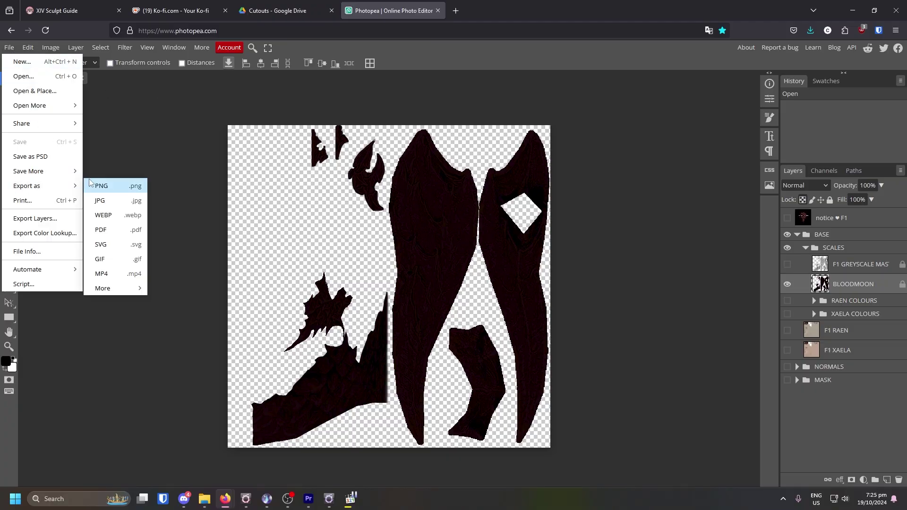
left_click(109, 186)
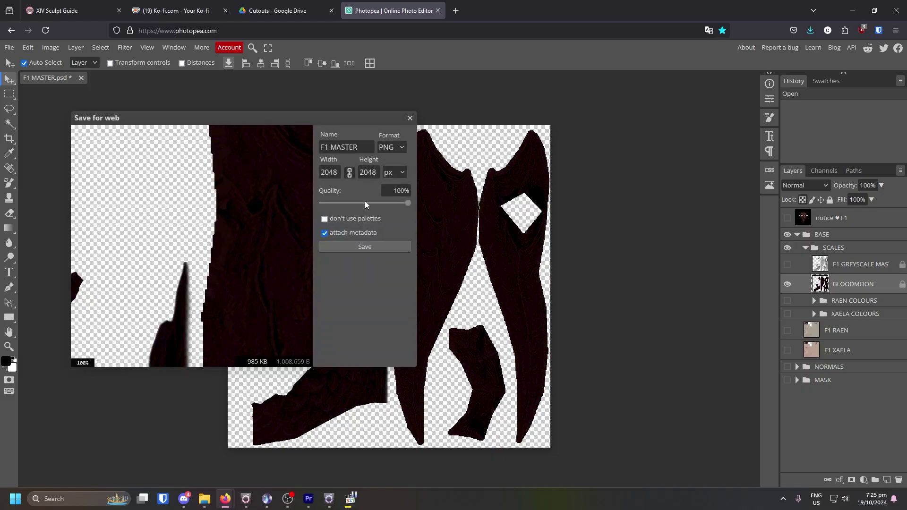
double_click(365, 148)
type("base")
left_click(381, 251)
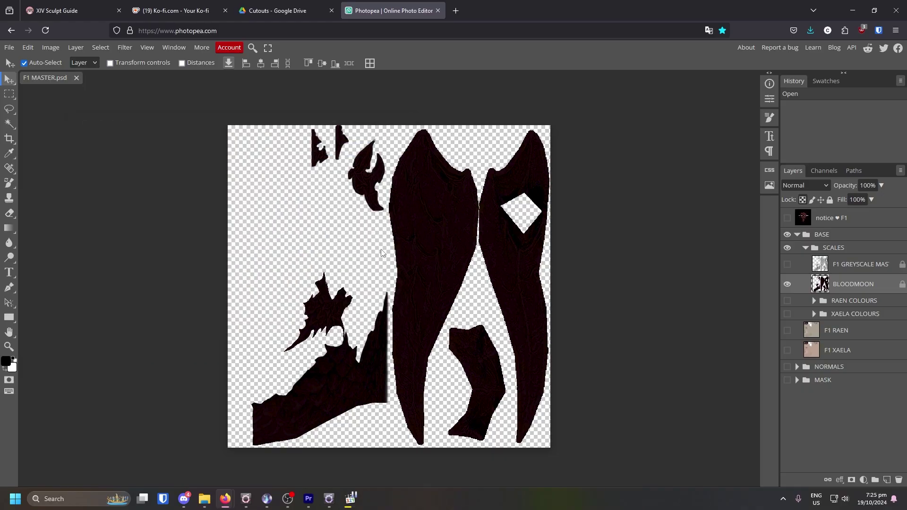
left_click(535, 97)
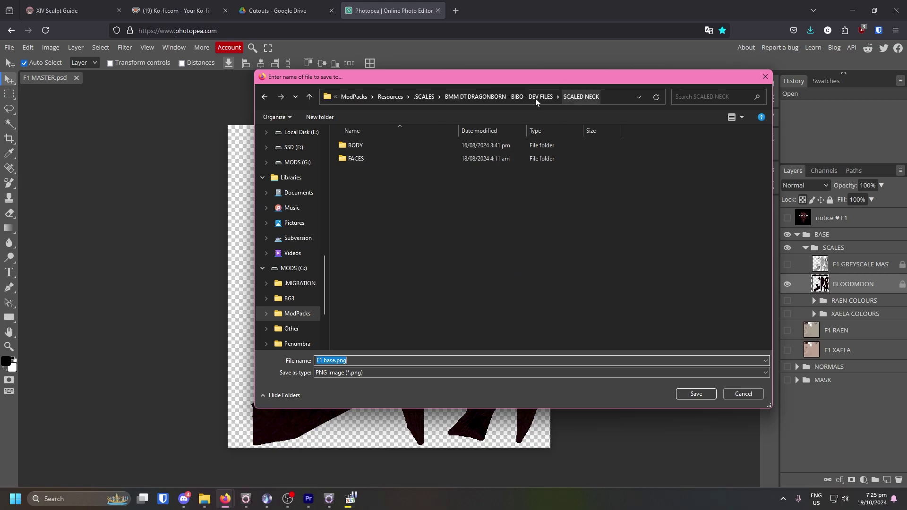
double_click(359, 160)
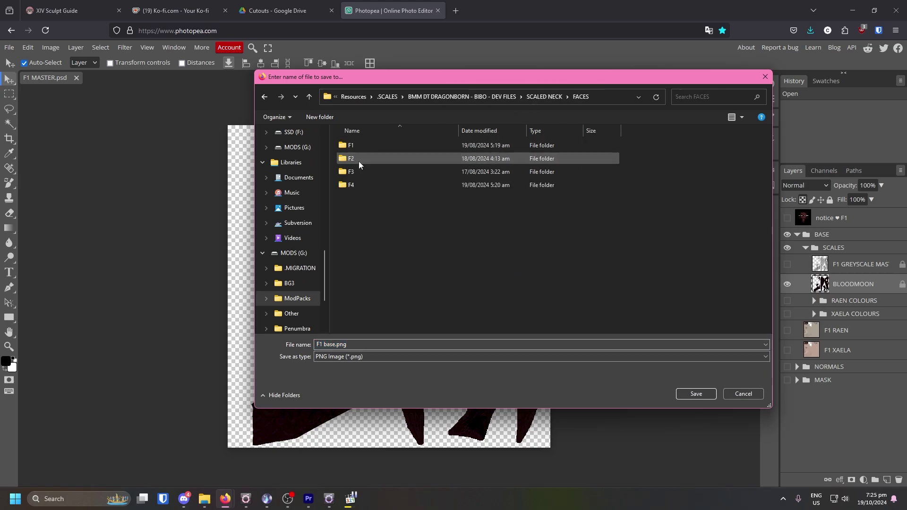
left_click(702, 394)
- Hide BASE and show NORMALS with F1 NORMAL BASE hidden and SCALE CUTOUT selected
left_click(797, 236)
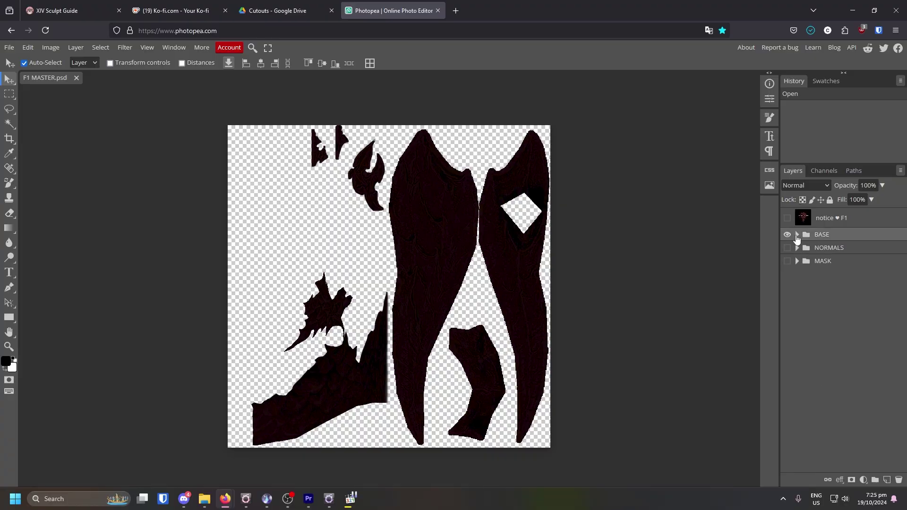
left_click(787, 235)
left_click(787, 248)
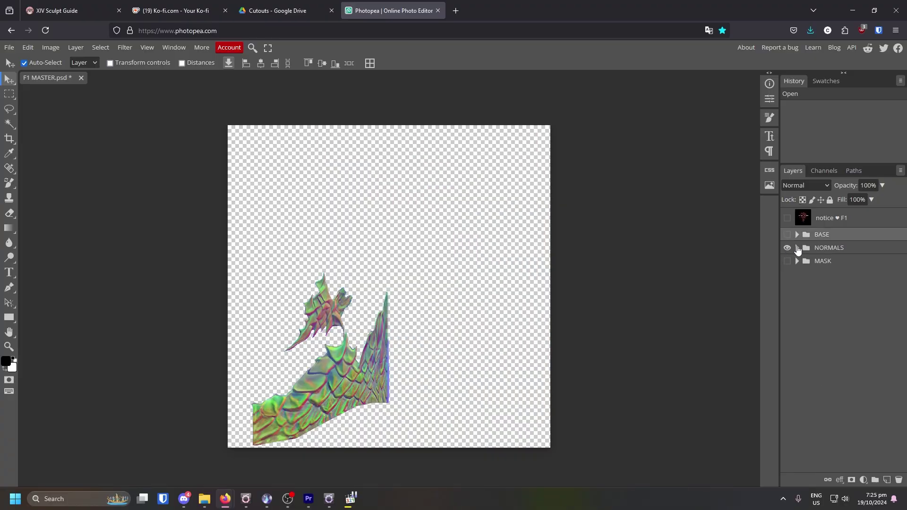
left_click(797, 249)
left_click(787, 284)
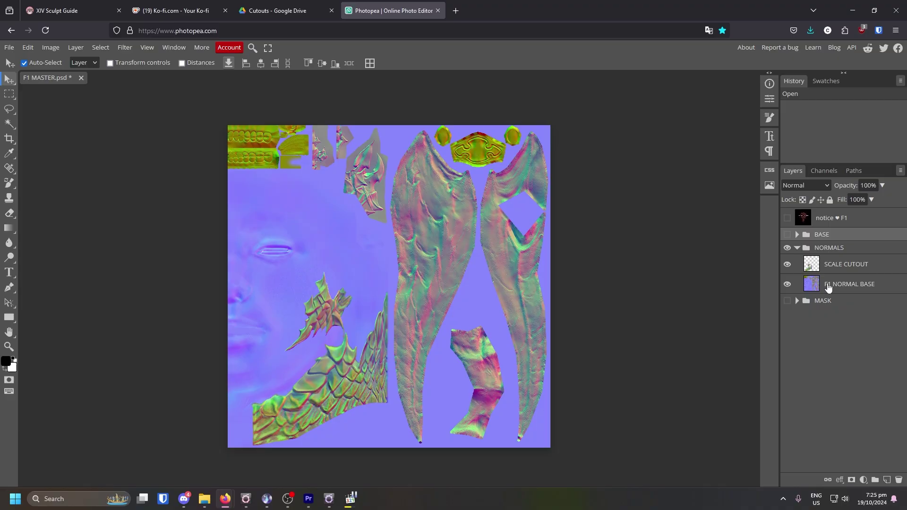
left_click(788, 285)
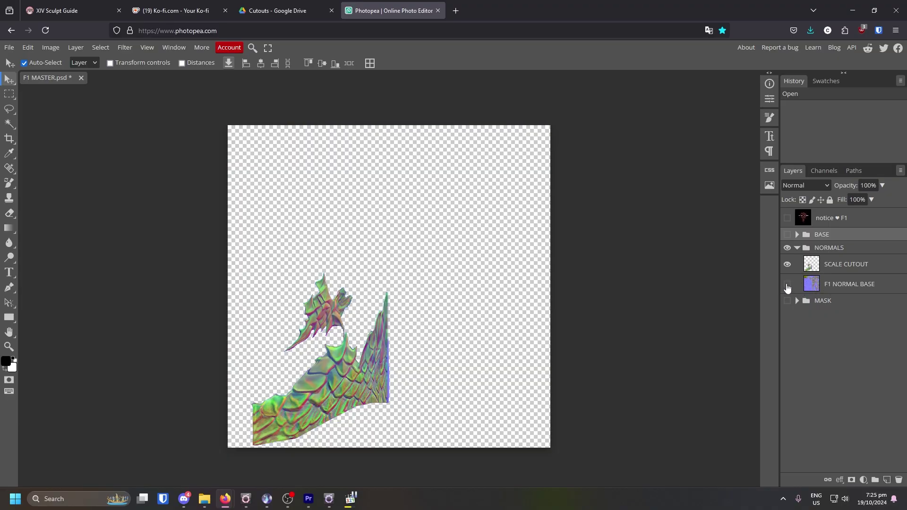
left_click(842, 268)
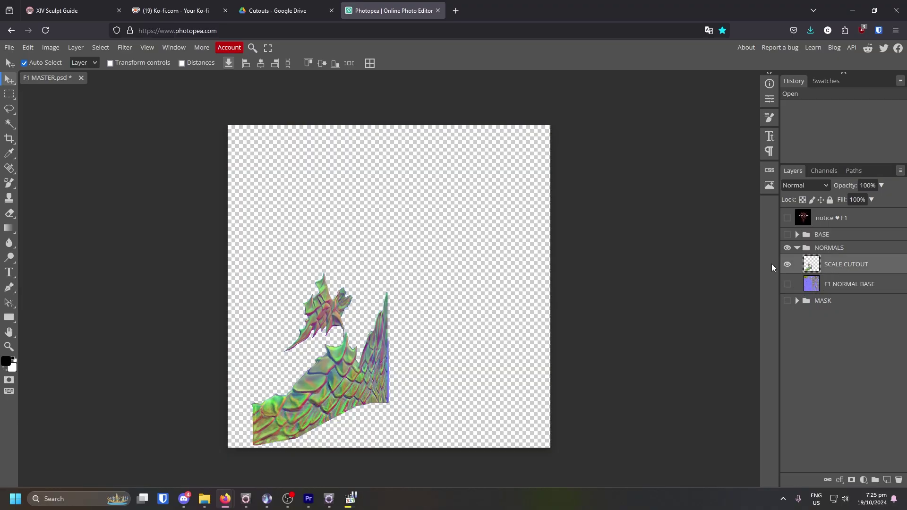
- Export the scale cutout as F1 norm.png into the FACES folder
left_click(9, 48)
mouse_move(52, 185)
left_click(93, 187)
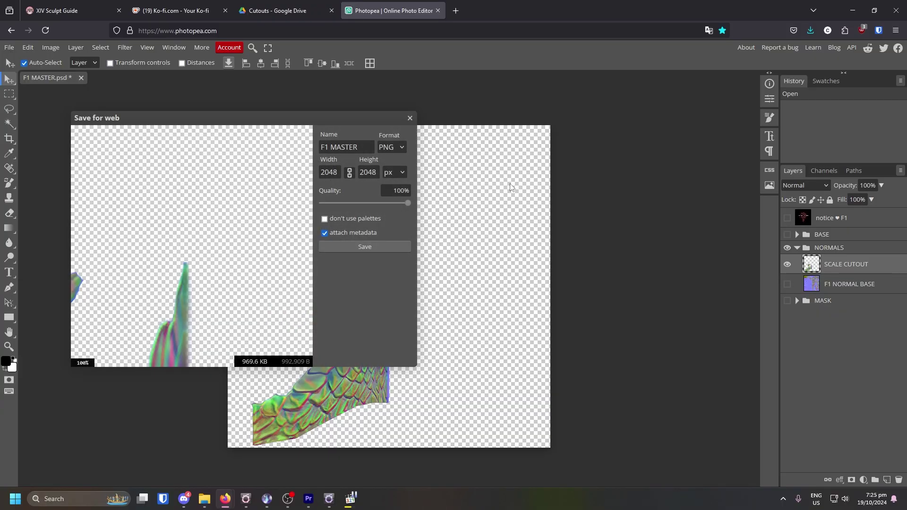
double_click(341, 147)
type("norm")
left_click(354, 246)
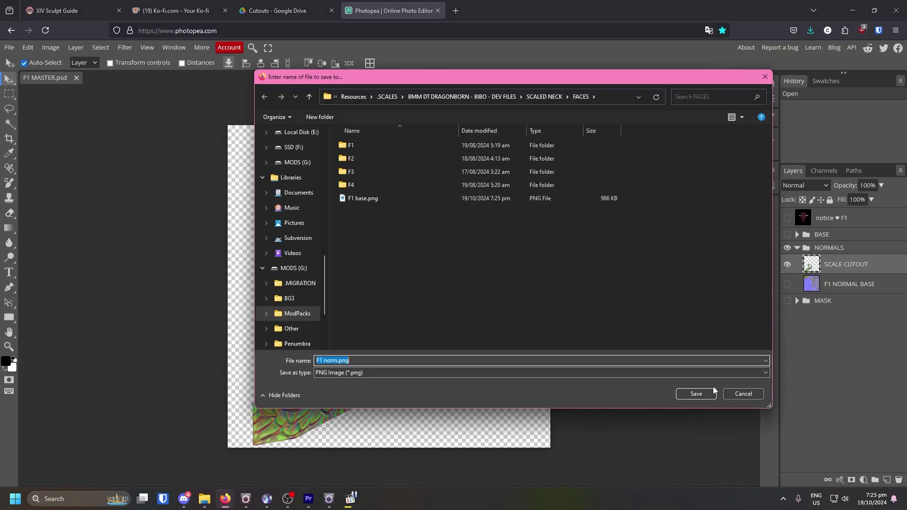
left_click(714, 392)
- Hide NORMALS and show the MASK group with only VANILLA visible, MULTI BASE hidden
left_click(798, 248)
left_click(788, 248)
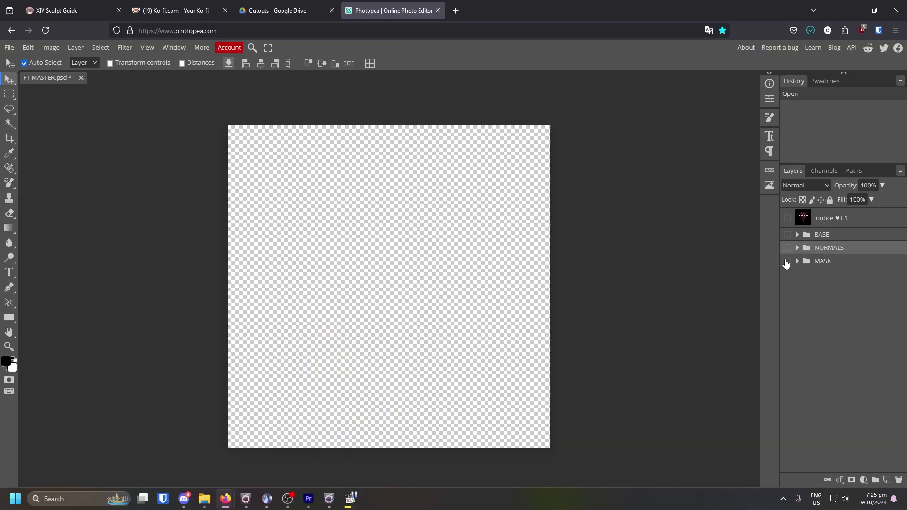
left_click(787, 261)
left_click(797, 261)
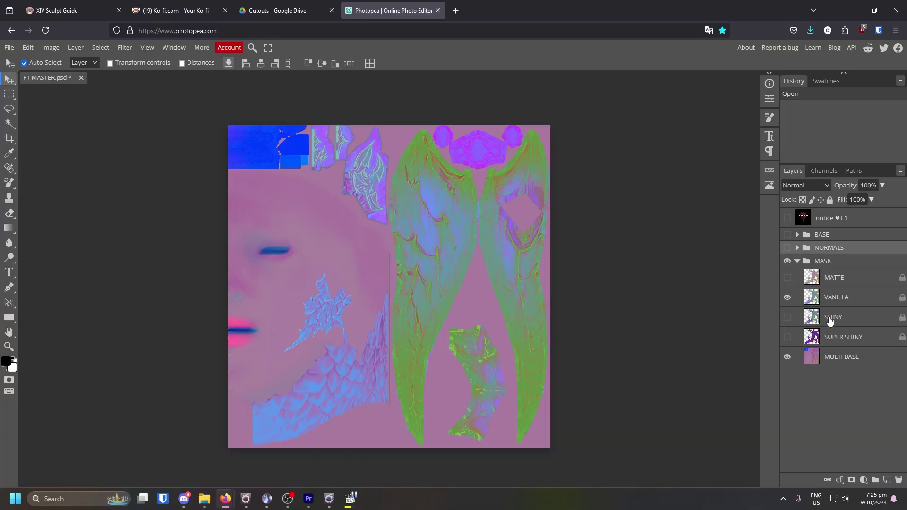
left_click(786, 364)
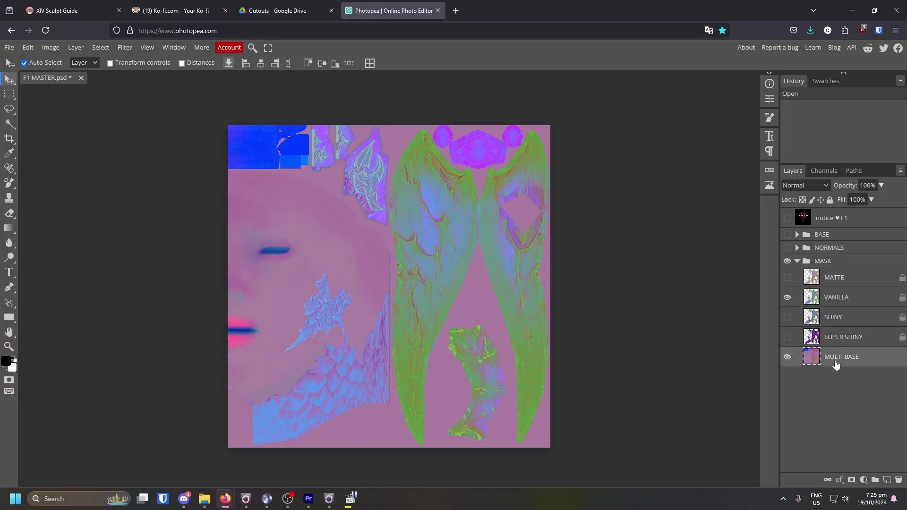
left_click(786, 358)
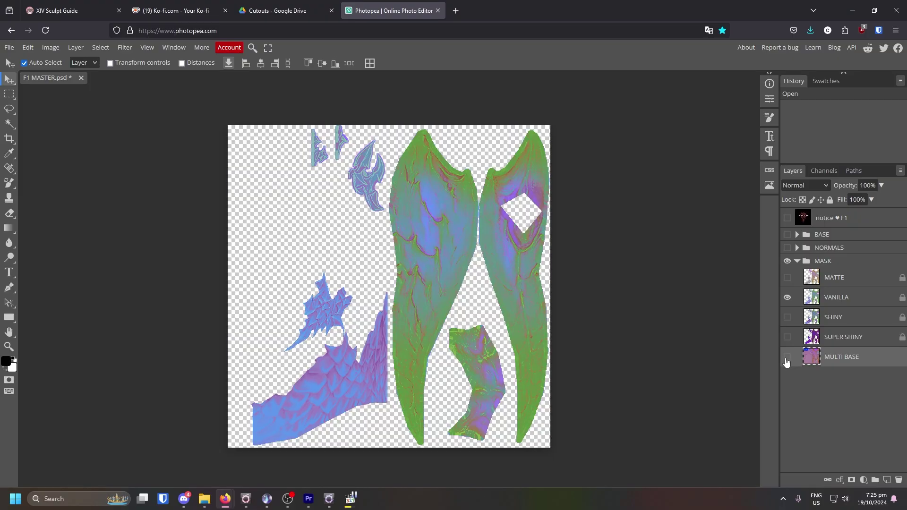
left_click(787, 298)
left_click(786, 298)
left_click(787, 298)
left_click(787, 297)
left_click(847, 10)
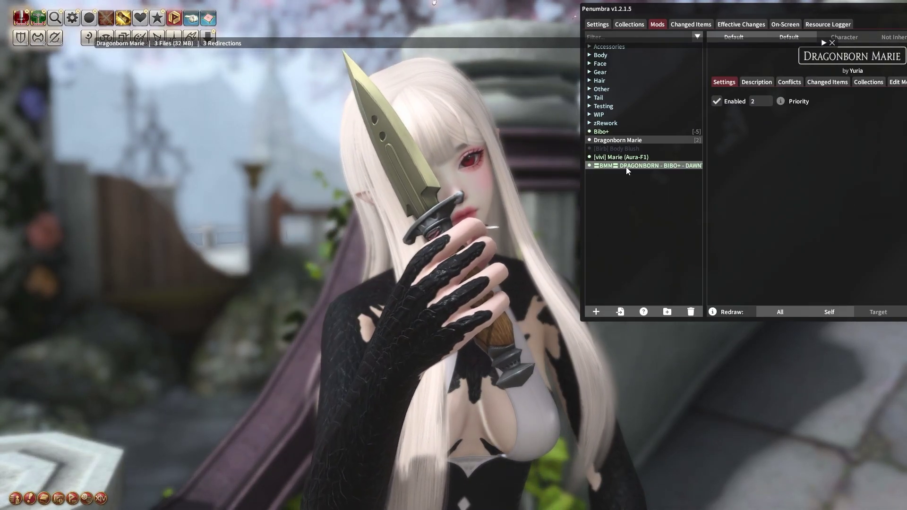
left_click(629, 166)
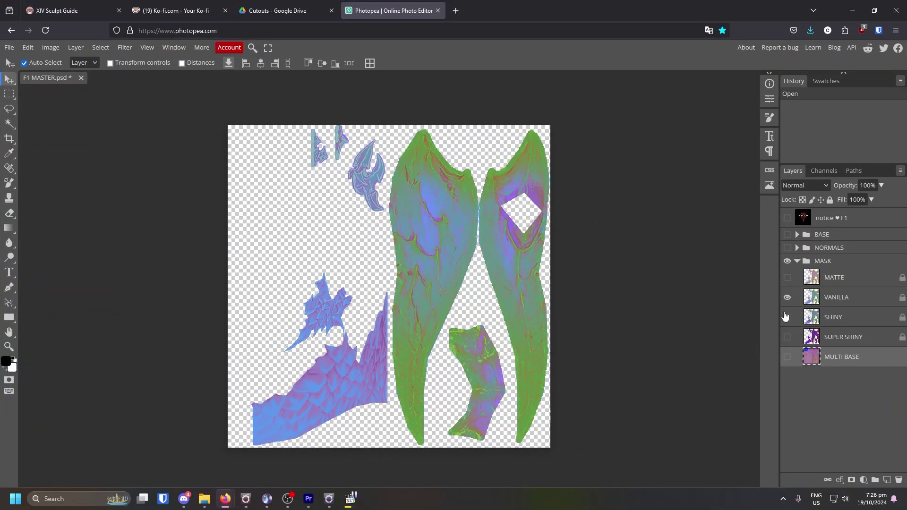
- Hide VANILLA and make SHINY the visible, active mask layer
left_click(787, 298)
left_click(787, 317)
left_click(845, 319)
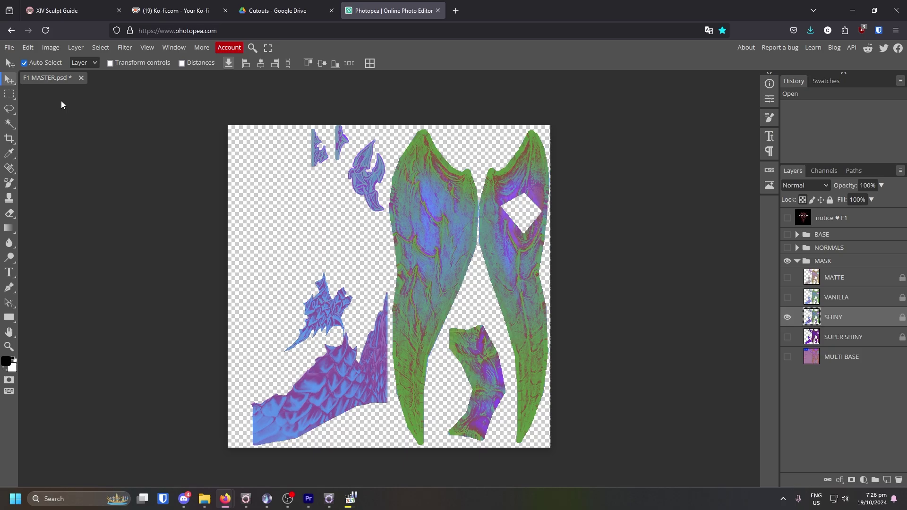
- Export SHINY as F1 mask.png into FACES, dismiss the ad, and switch to FFXIV TexTools
left_click(9, 48)
mouse_move(68, 186)
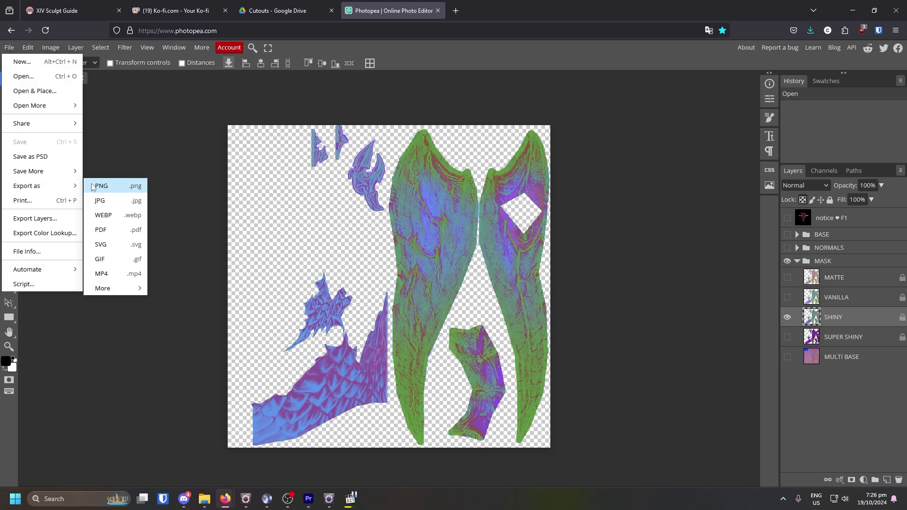
left_click(113, 185)
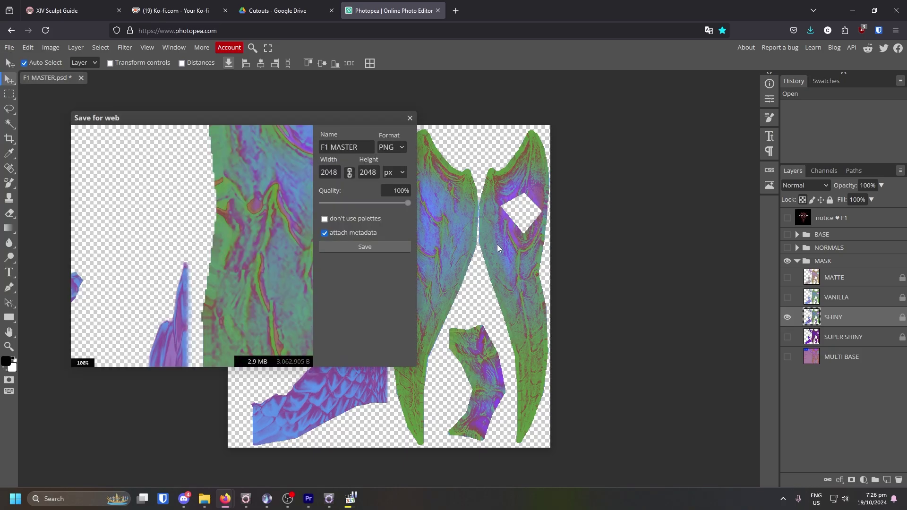
double_click(361, 147)
type("mask")
left_click(364, 247)
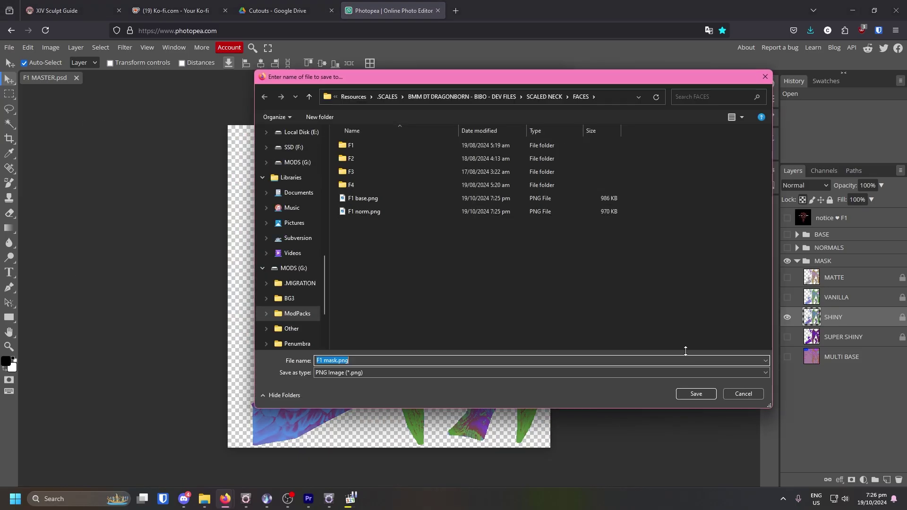
left_click(697, 394)
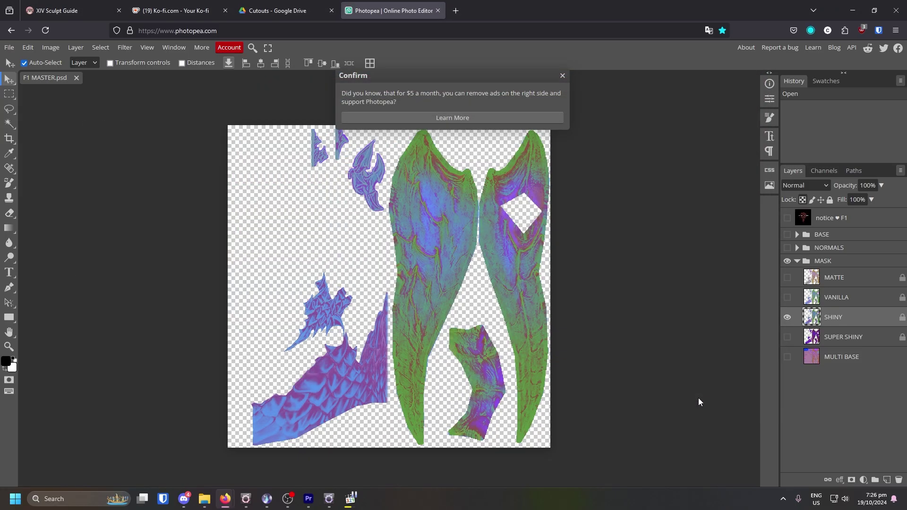
left_click(562, 76)
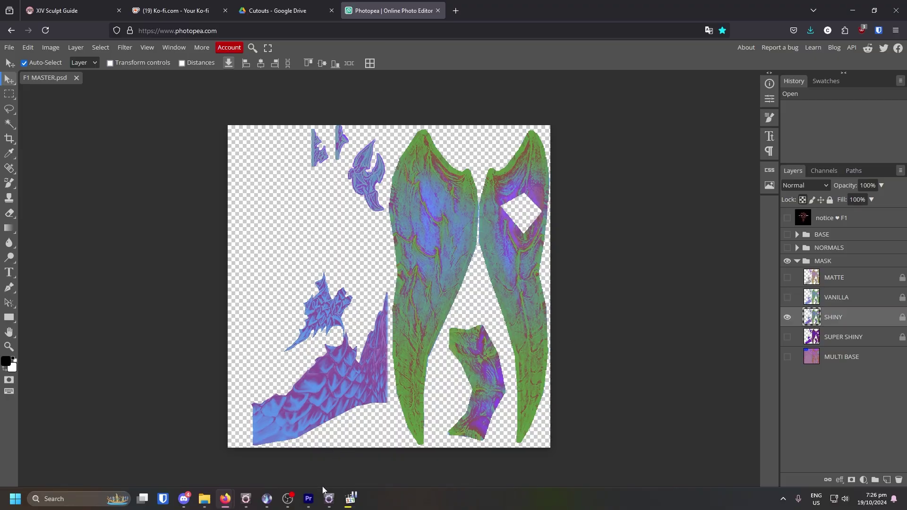
left_click(328, 499)
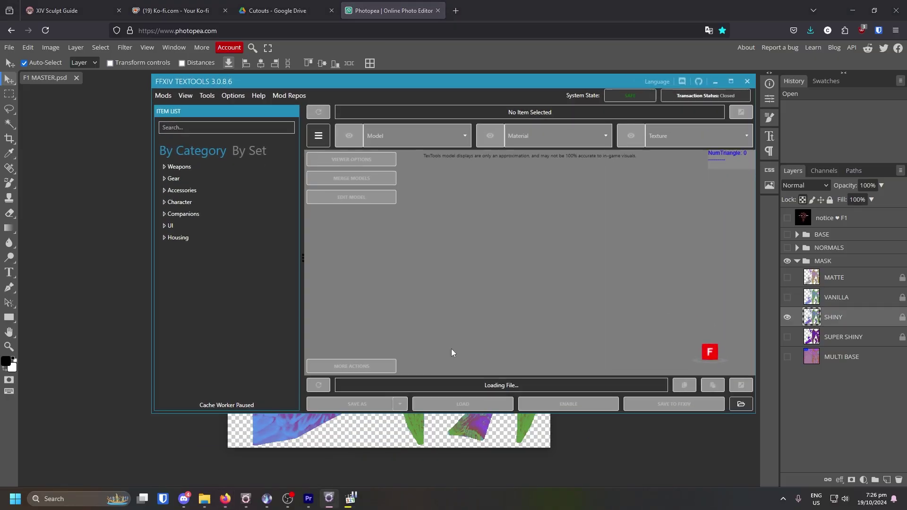
- Start a transaction on the Dragonborn Marie Penumbra mod folder and review its three modified textures
left_click(685, 96)
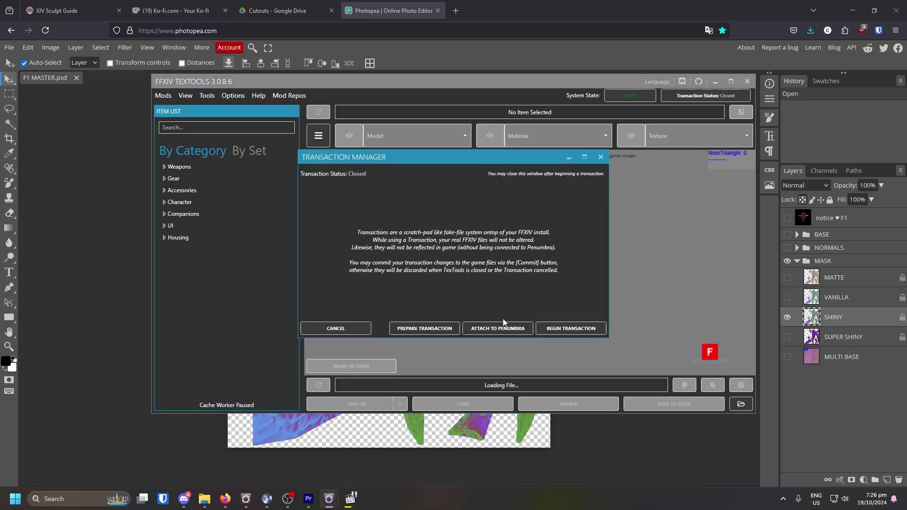
left_click(497, 329)
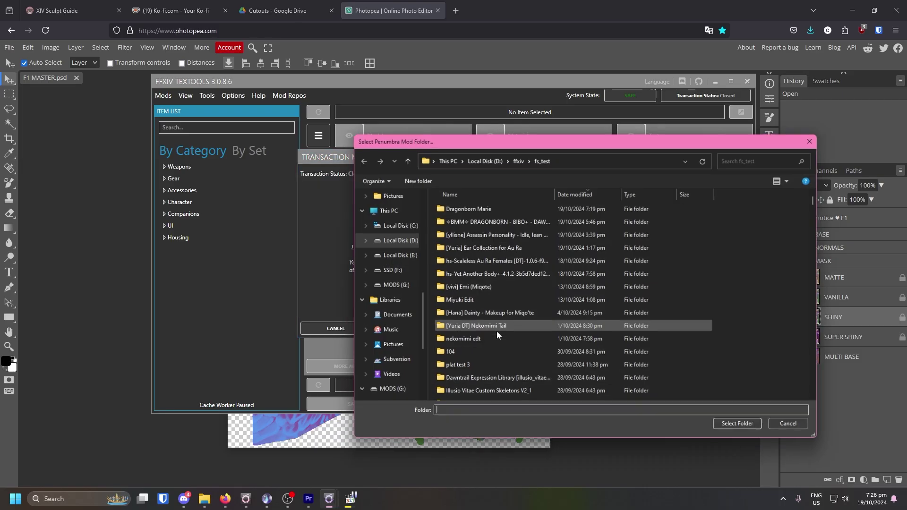
left_click(467, 208)
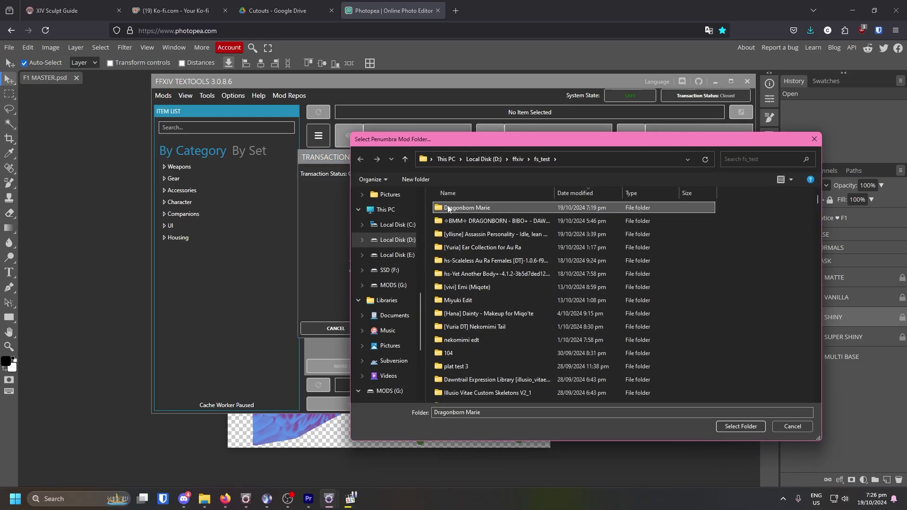
double_click(473, 208)
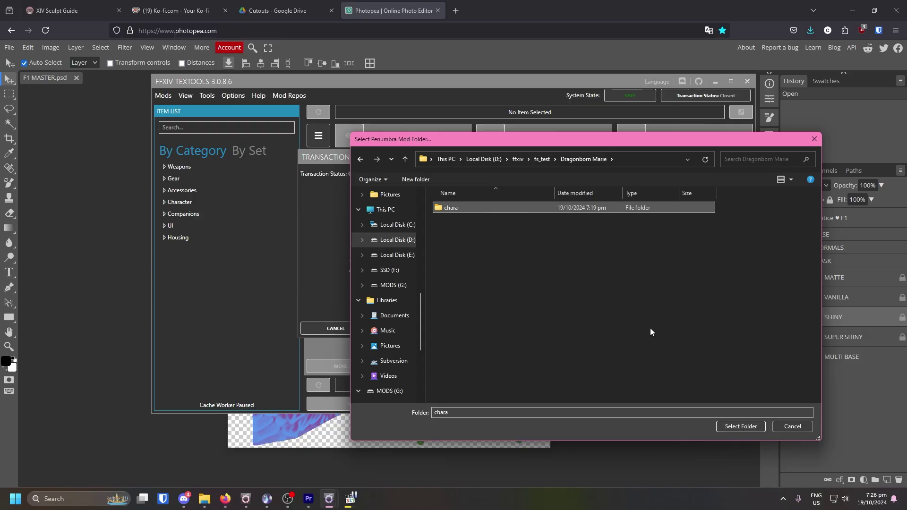
left_click(538, 160)
left_click(499, 207)
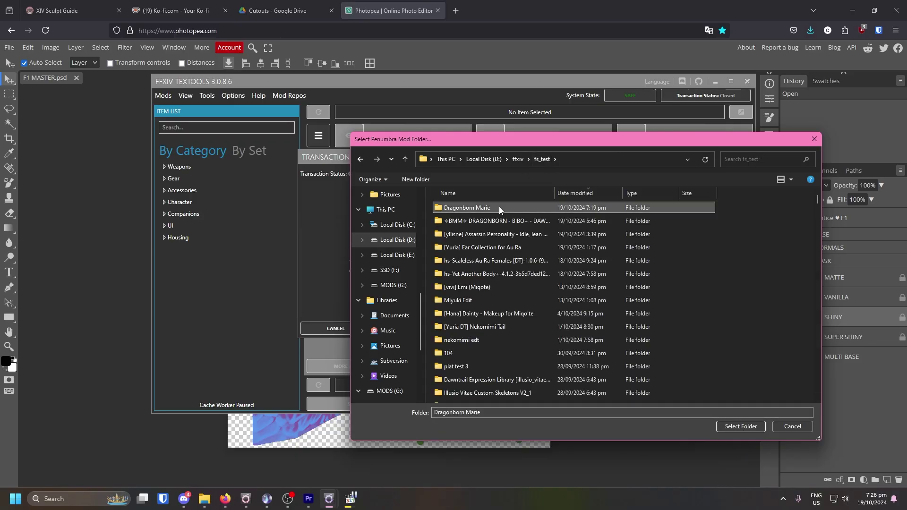
left_click(718, 427)
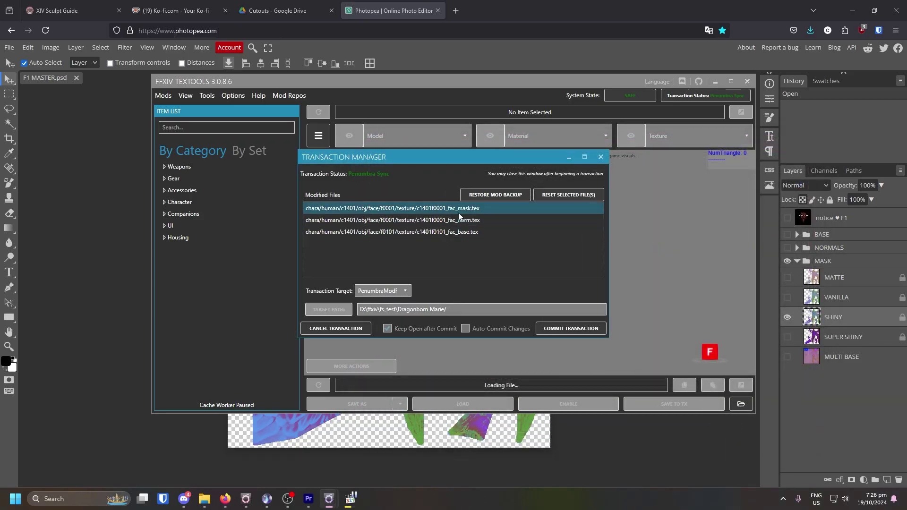
left_click(415, 231)
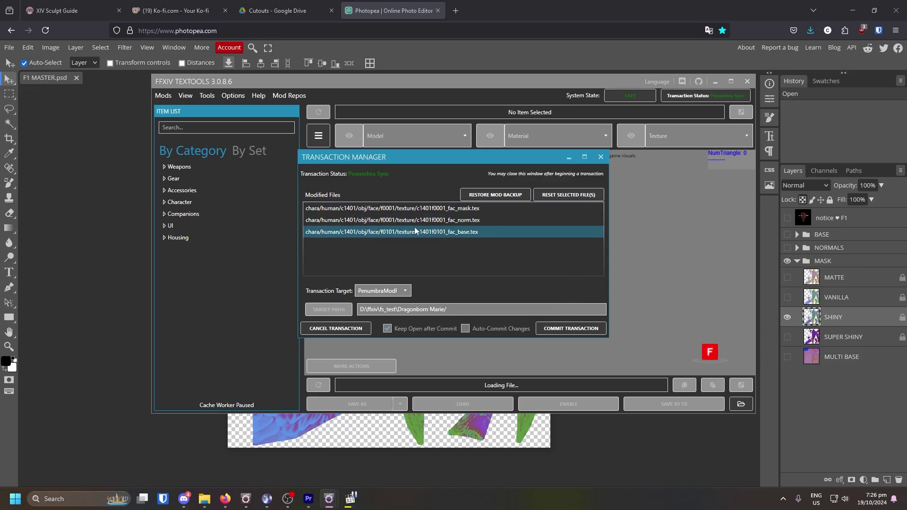
left_click(600, 157)
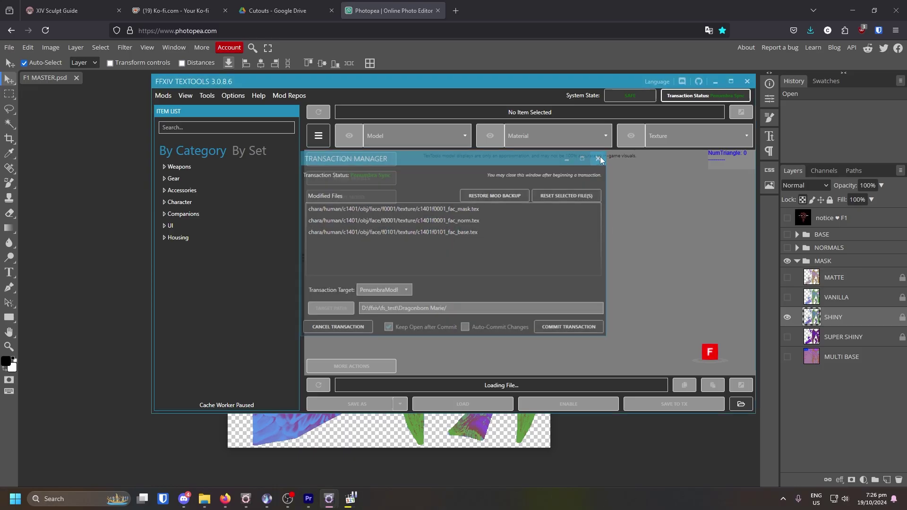
- Load AuRa Female Face 101 under Character > Face and choose its AuRa Female: FAC A material
left_click(164, 202)
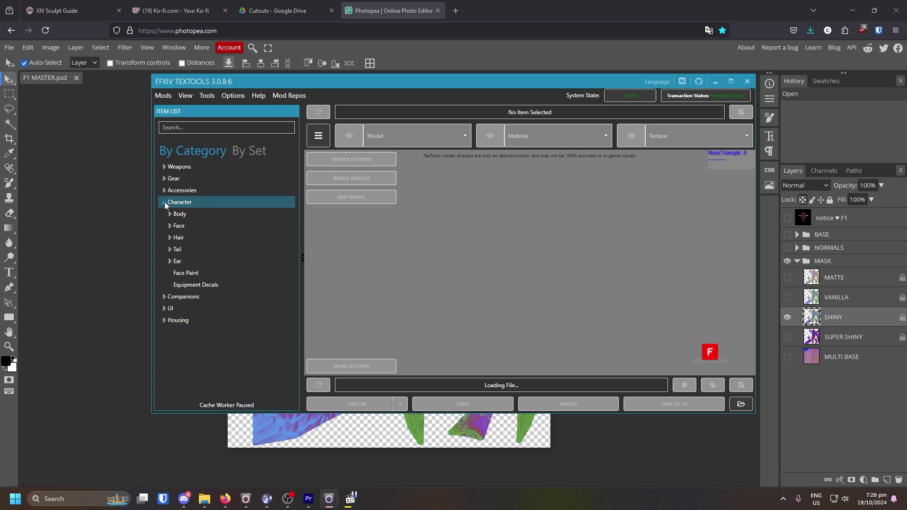
left_click(170, 226)
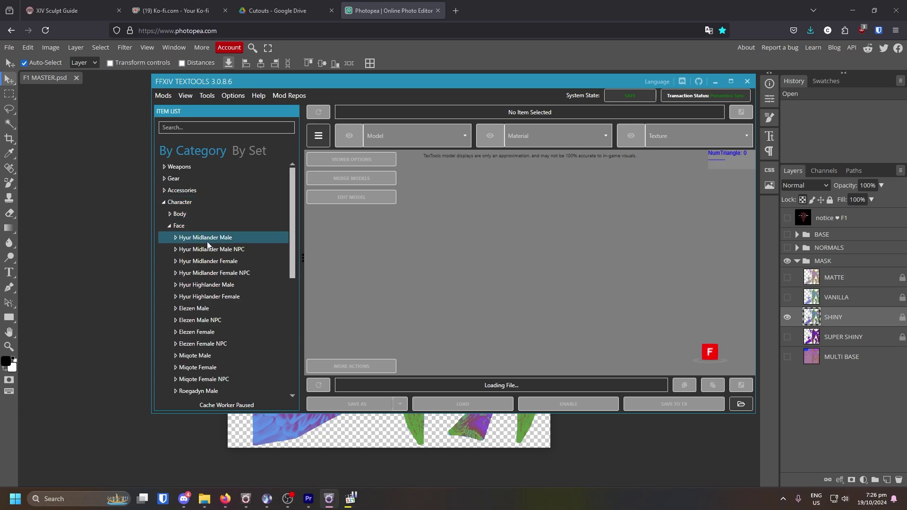
scroll(216, 257, "down", 5)
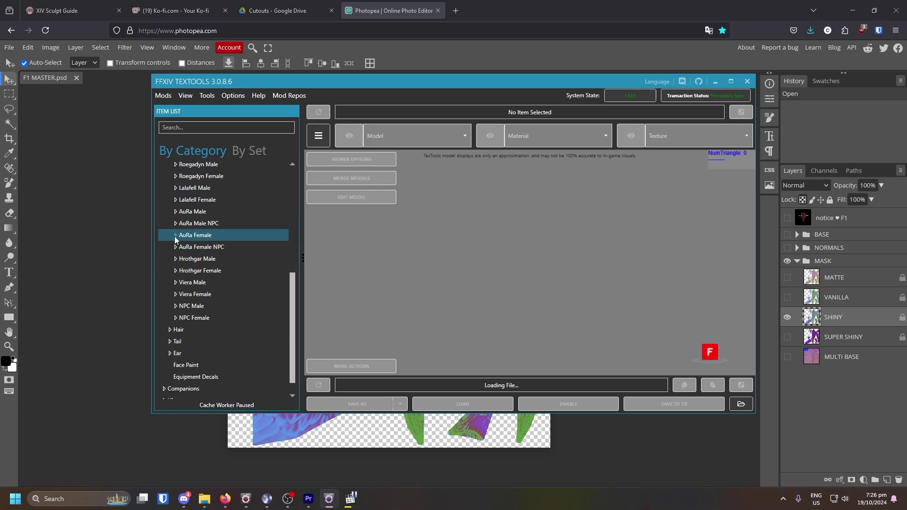
left_click(175, 235)
scroll(214, 181, "down", 2)
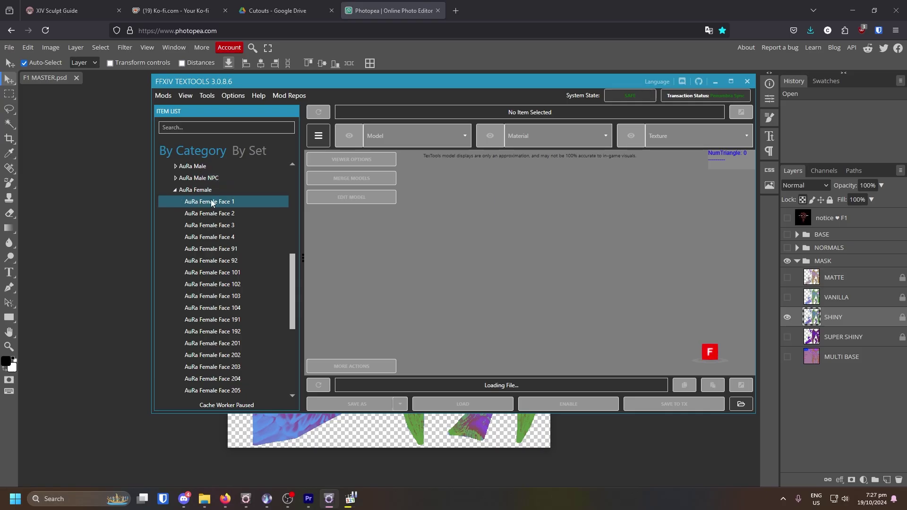
left_click(227, 279)
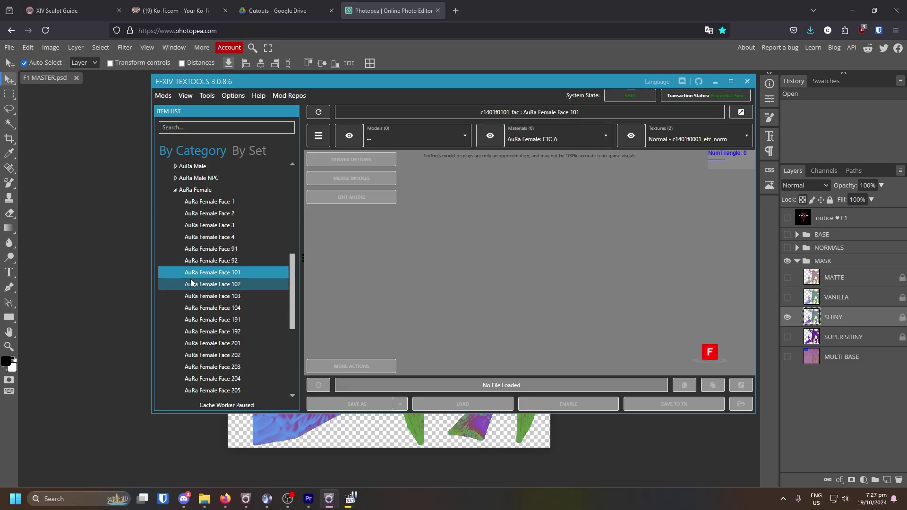
left_click(238, 202)
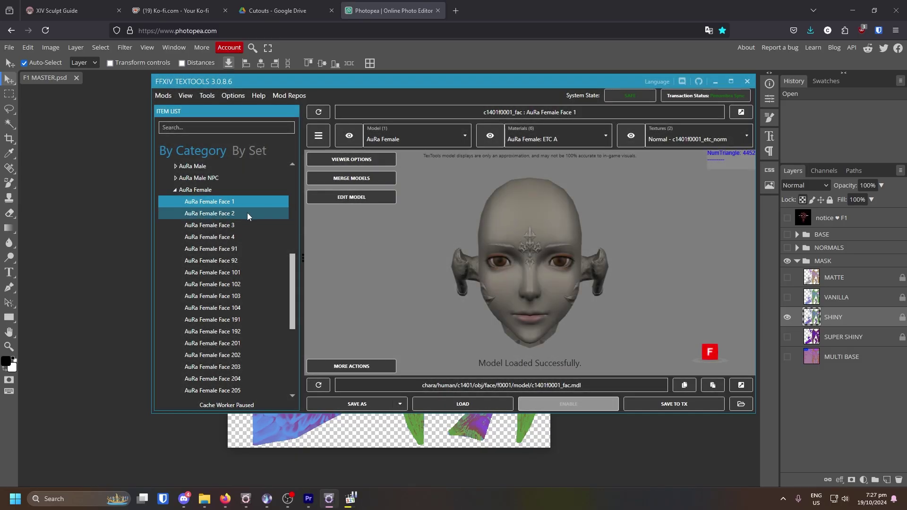
left_click(247, 213)
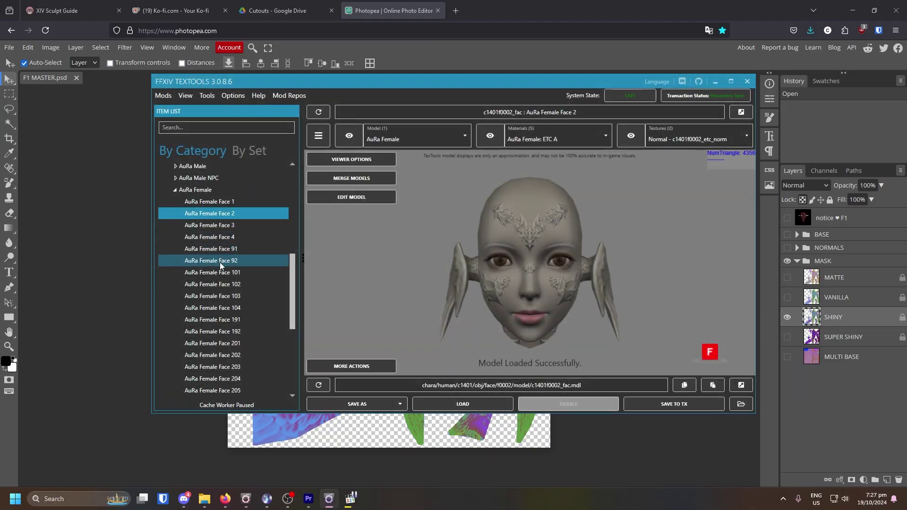
left_click(221, 272)
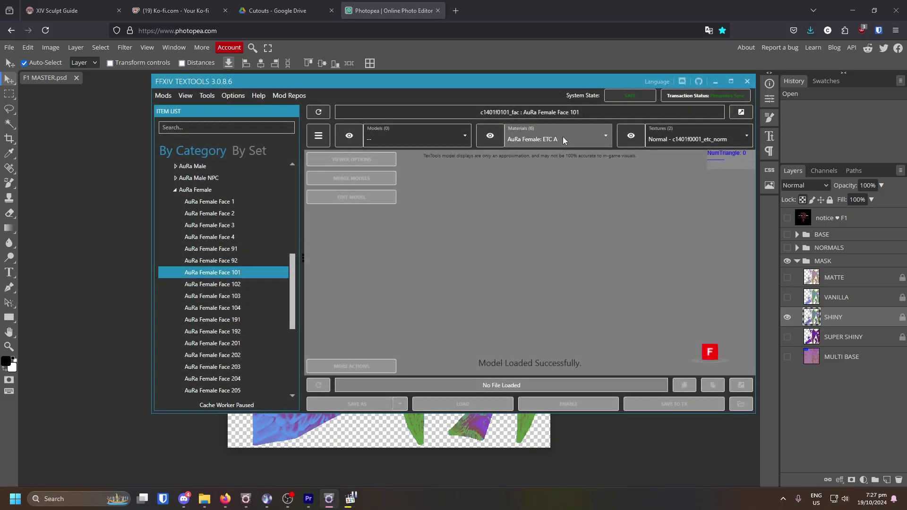
left_click(563, 137)
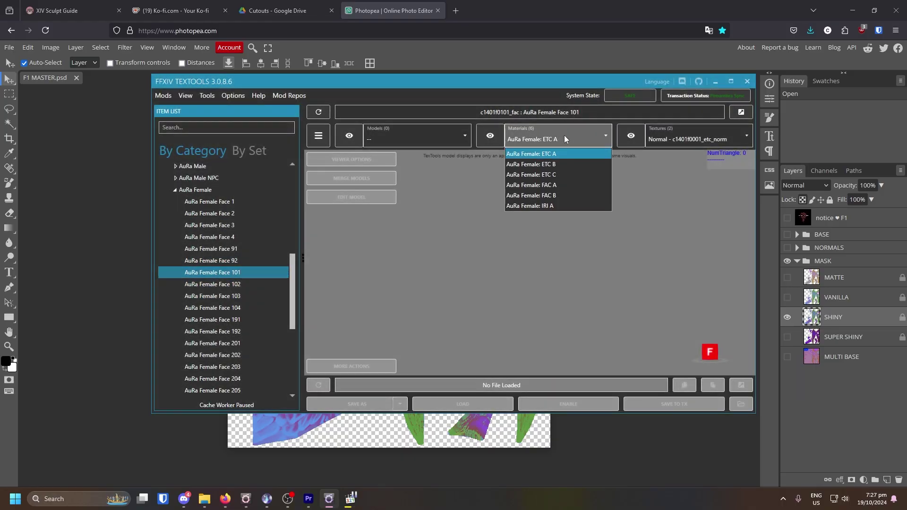
left_click(553, 187)
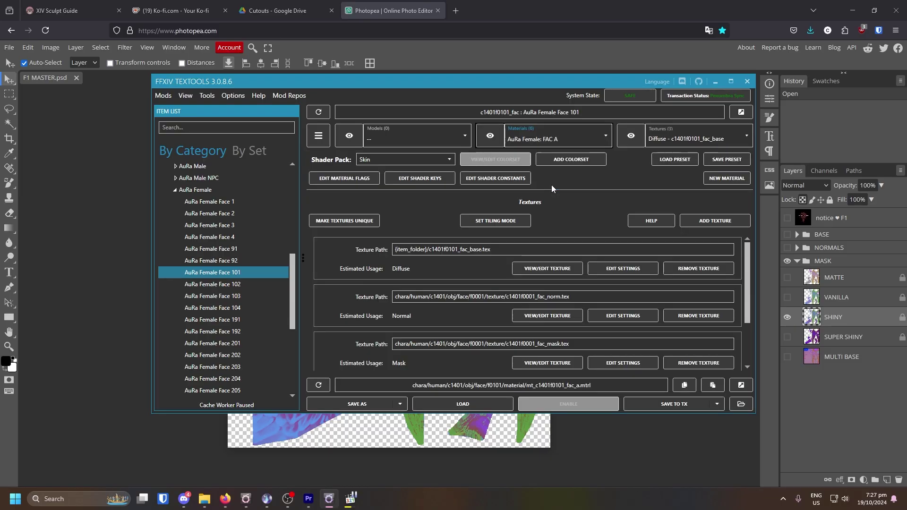
- Overlay F1 base.png from the FACES folder onto Face 101's diffuse texture
left_click(631, 137)
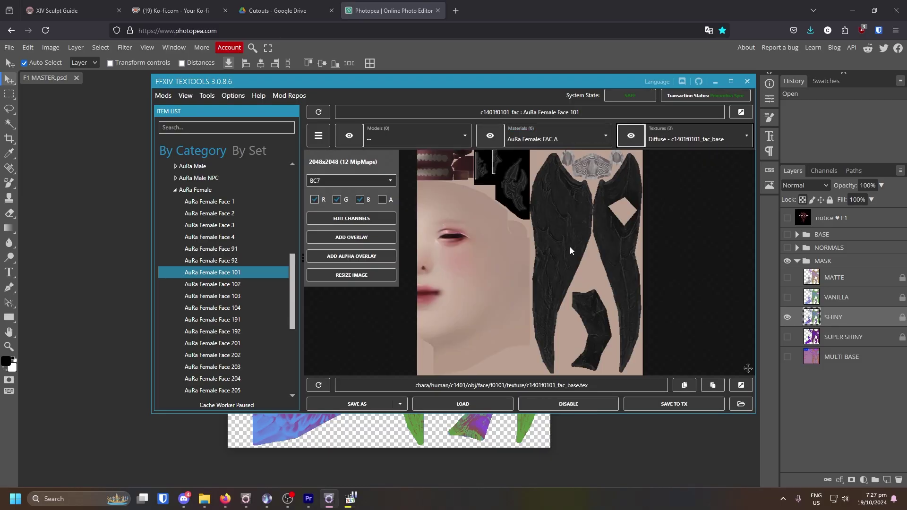
scroll(562, 247, "down", 1)
scroll(553, 239, "down", 1)
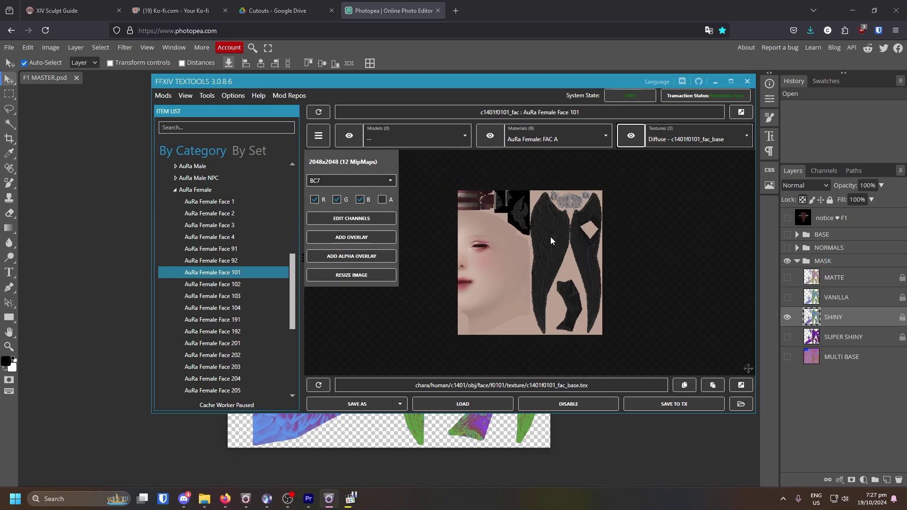
left_click(341, 238)
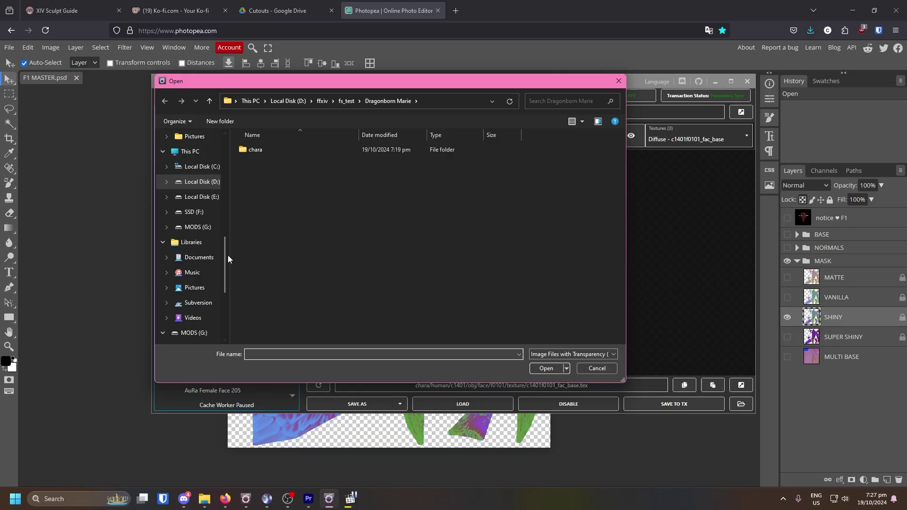
left_click_drag(228, 255, 257, 198)
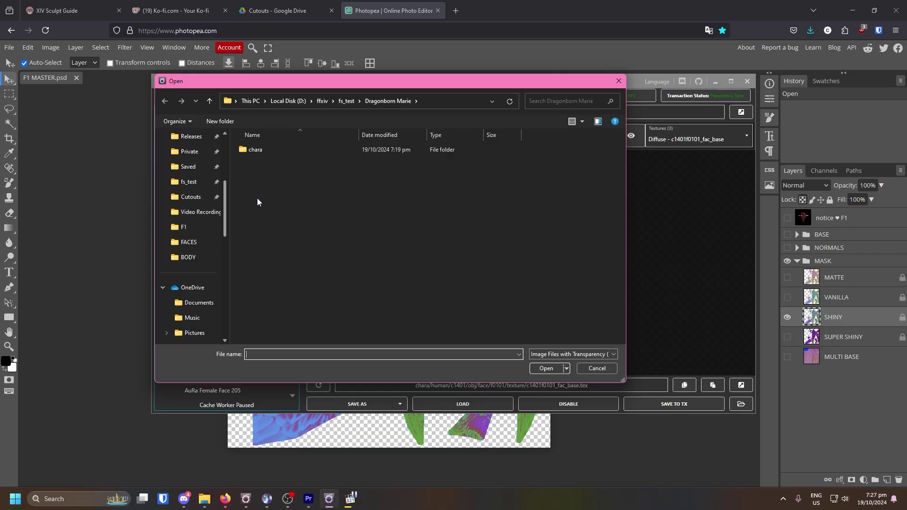
left_click(187, 242)
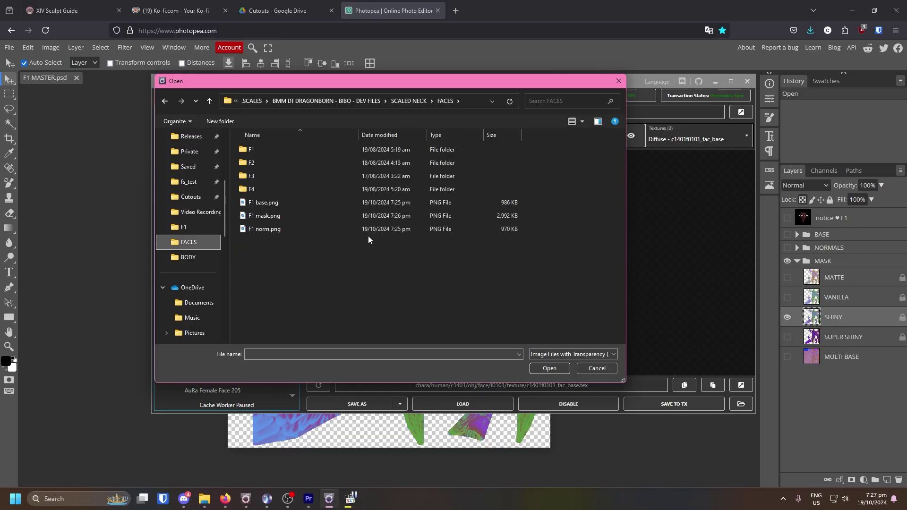
left_click(283, 205)
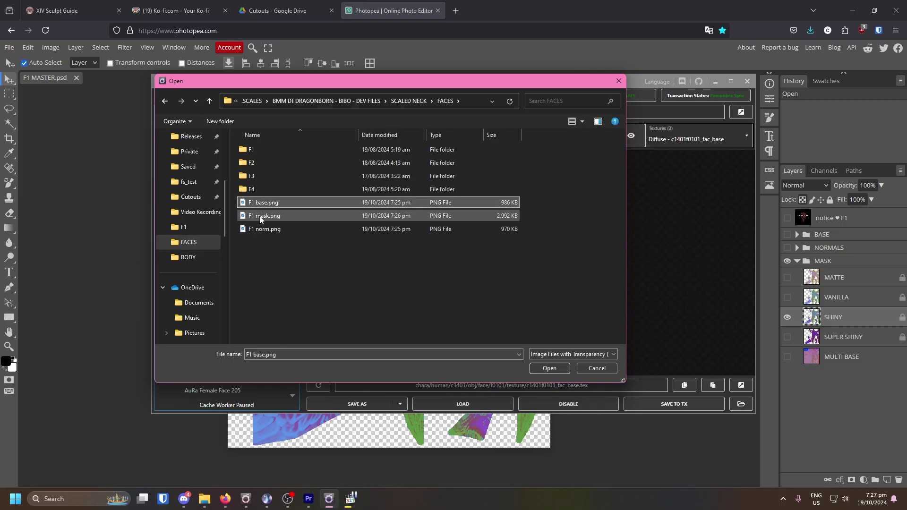
left_click(549, 368)
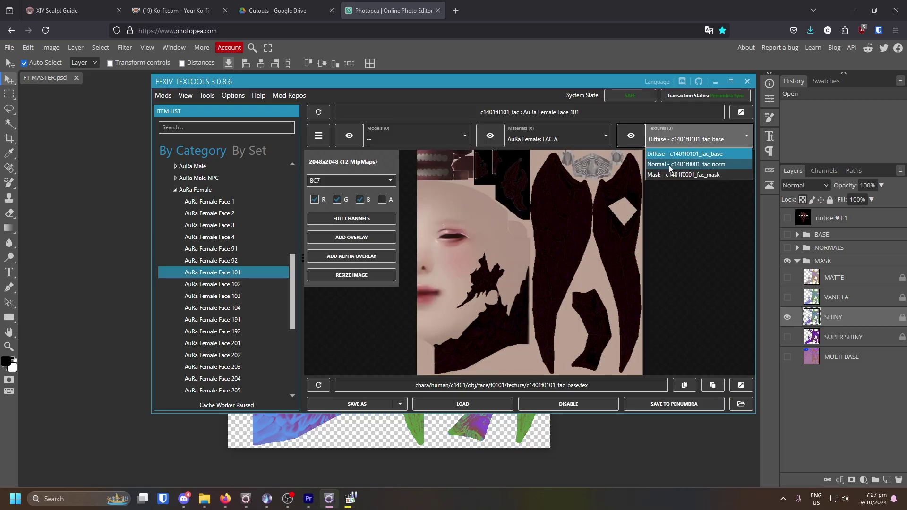
- Overlay F1 norm.png onto Face 101's normal map
left_click(669, 166)
left_click(367, 239)
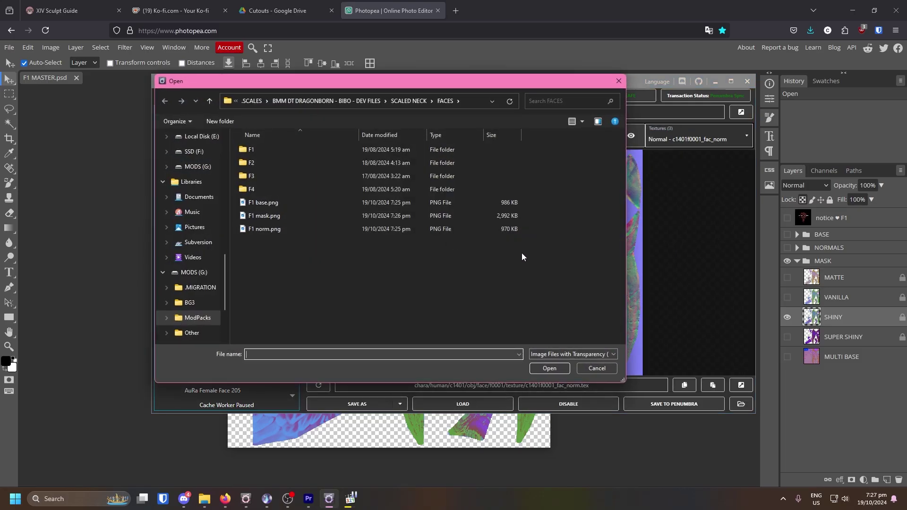
left_click(293, 226)
left_click(544, 368)
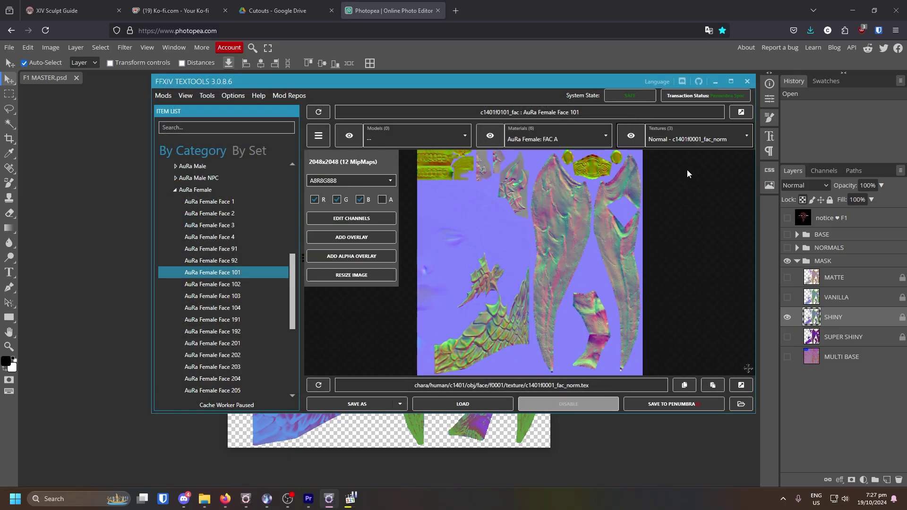
- Overlay F1 mask.png onto Face 101's mask texture, then switch to the game
left_click(691, 136)
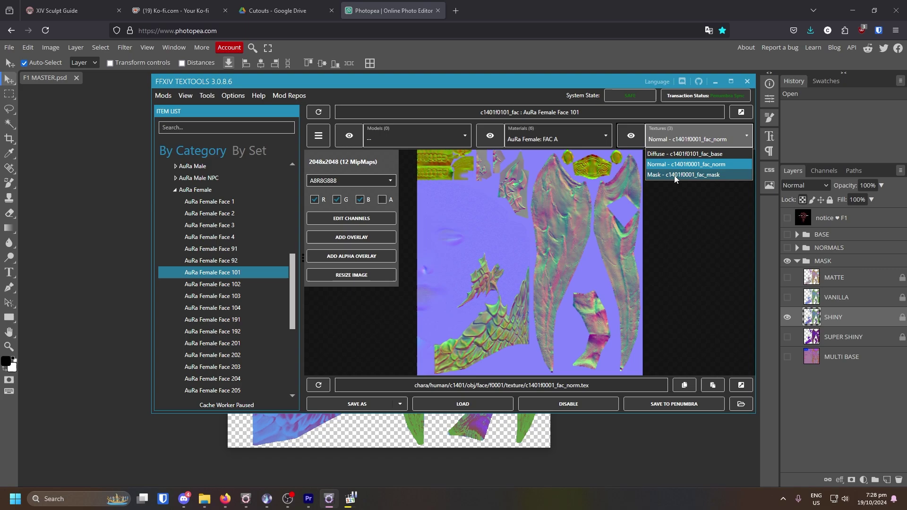
left_click(675, 176)
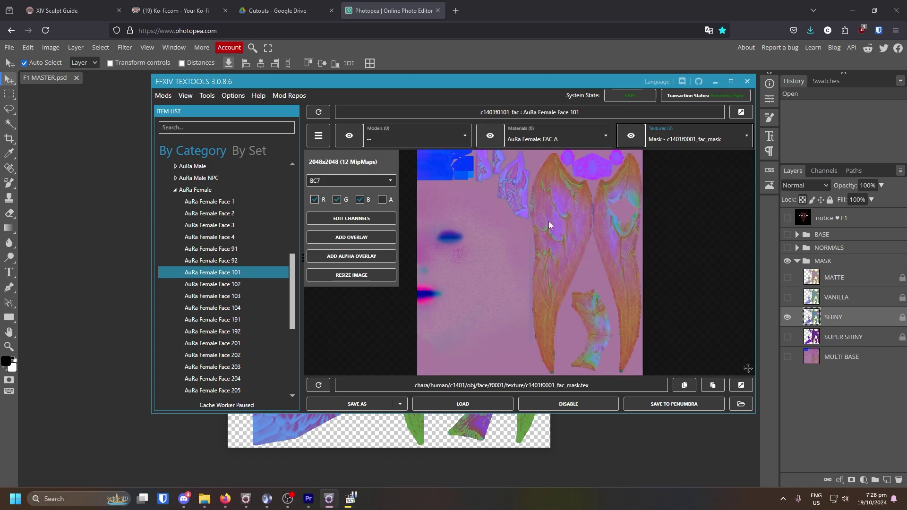
left_click(373, 237)
double_click(317, 218)
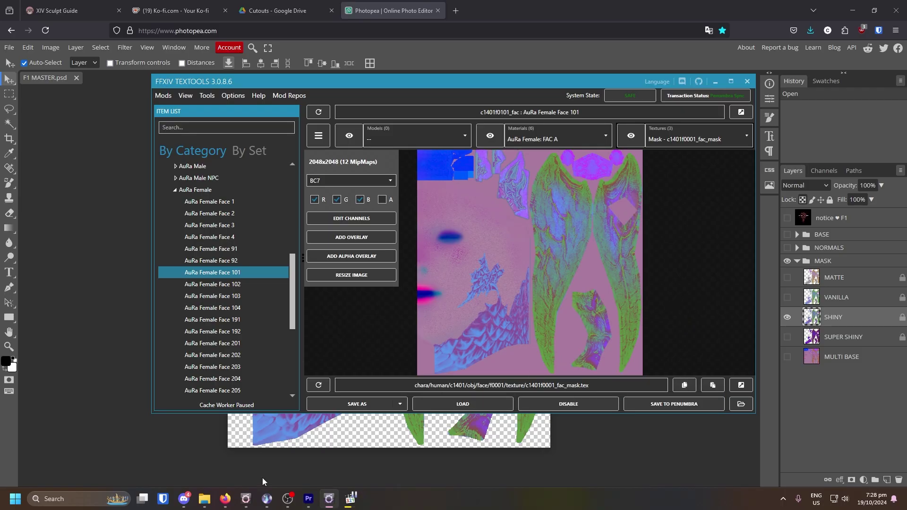
left_click(253, 496)
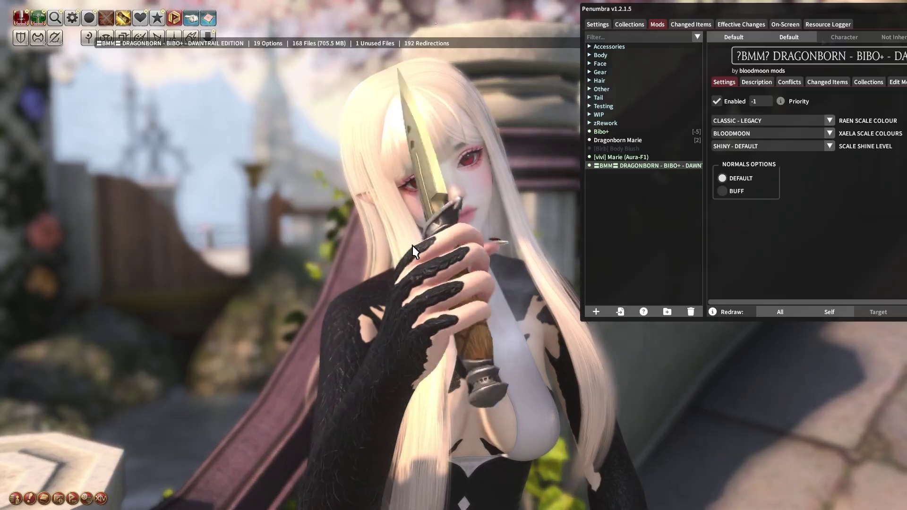
- Select Dragonborn Marie in Penumbra's mod list, showing it enabled at priority 2
left_click(627, 141)
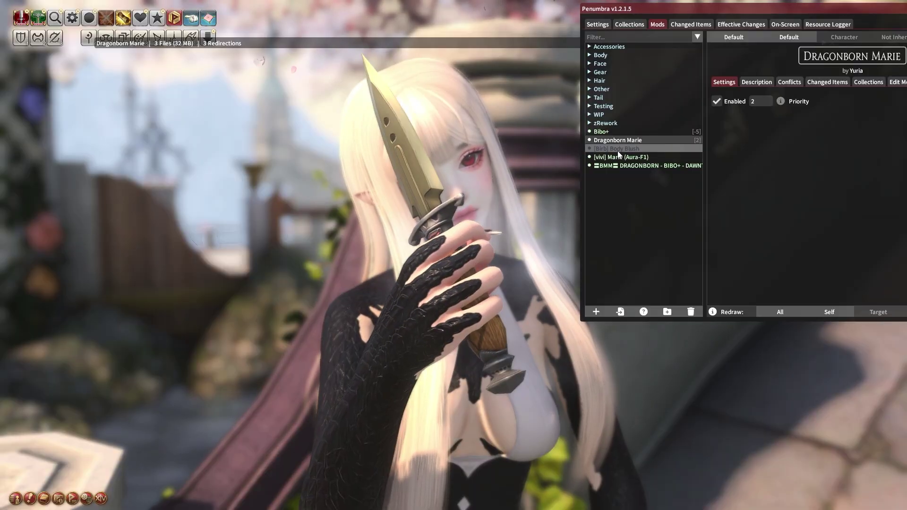
- Enable [Birb] Body Blush and set its Au Ra variant to Red + Scaleless
left_click(615, 148)
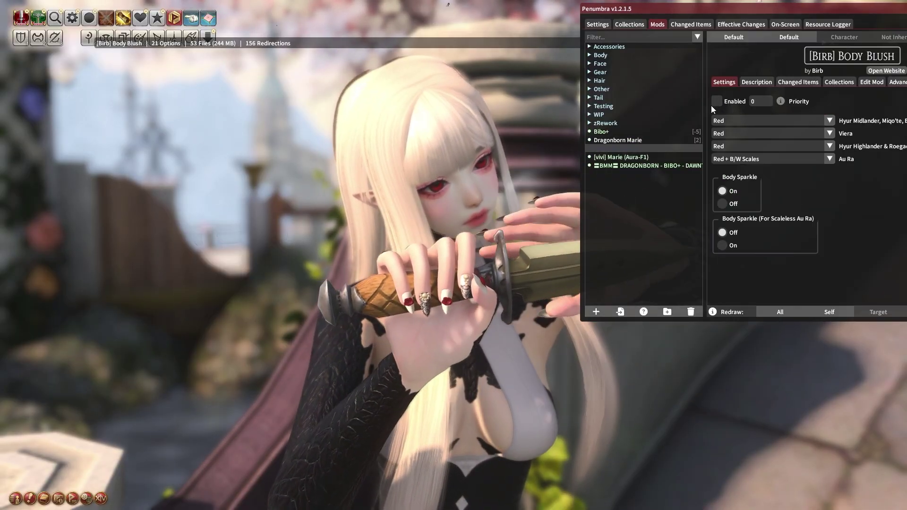
left_click(718, 101)
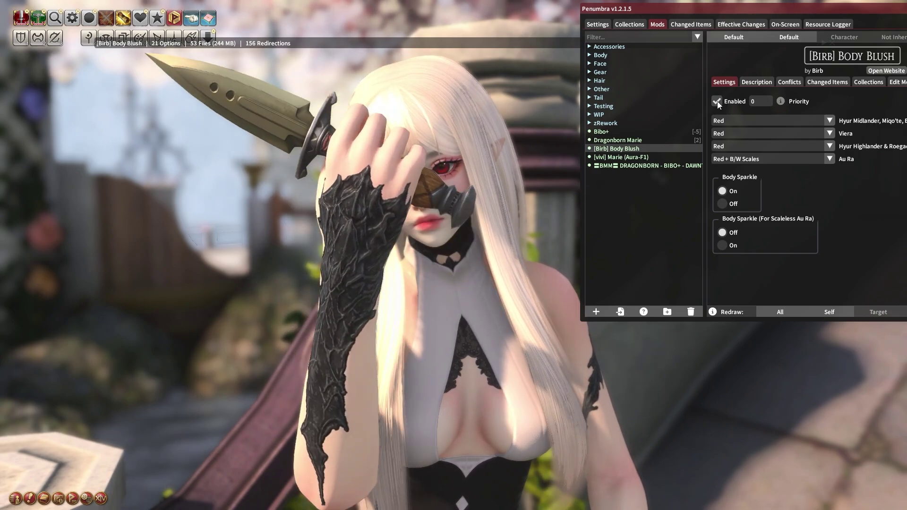
left_click(738, 162)
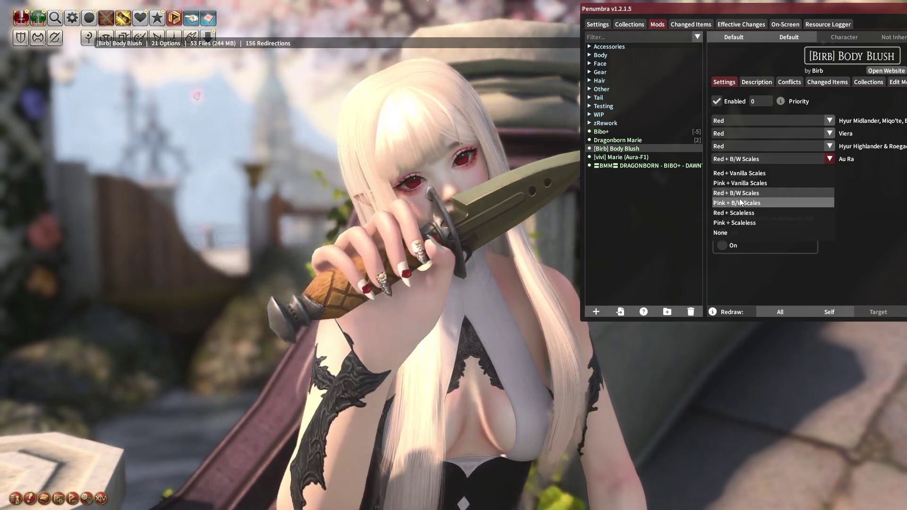
left_click(727, 154)
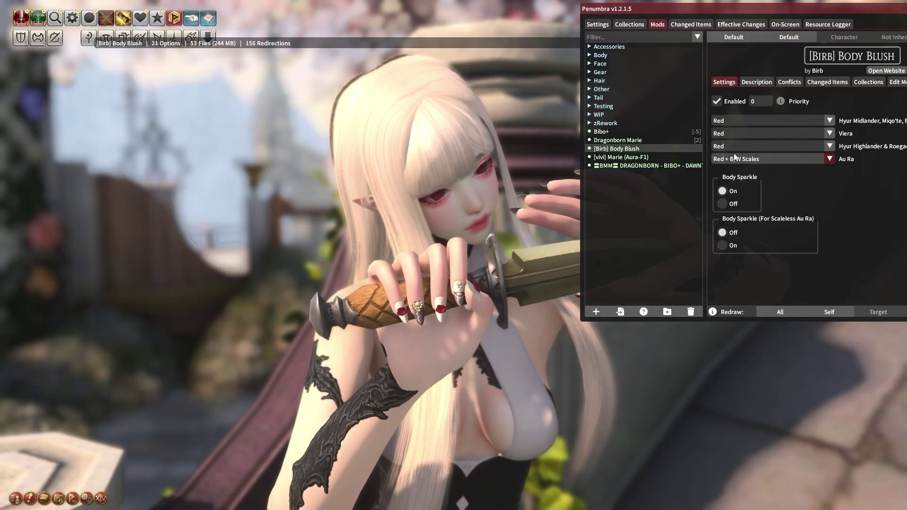
left_click(742, 160)
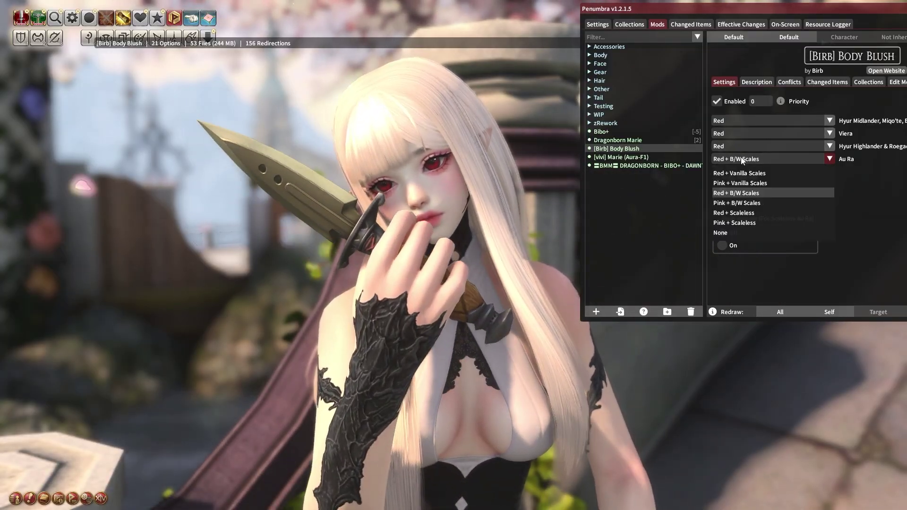
left_click(758, 214)
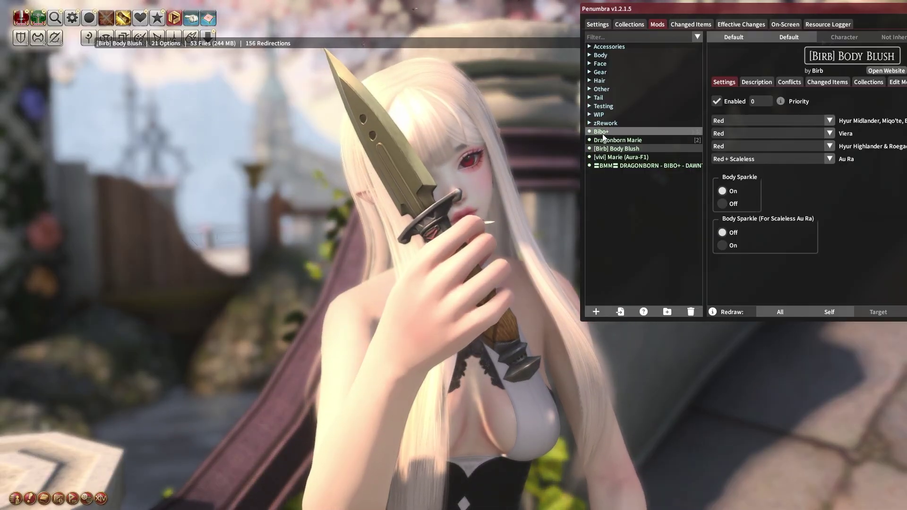
- Set Bibo+'s Au Ra Xaela skin option to No Scales - Smooth
left_click(601, 132)
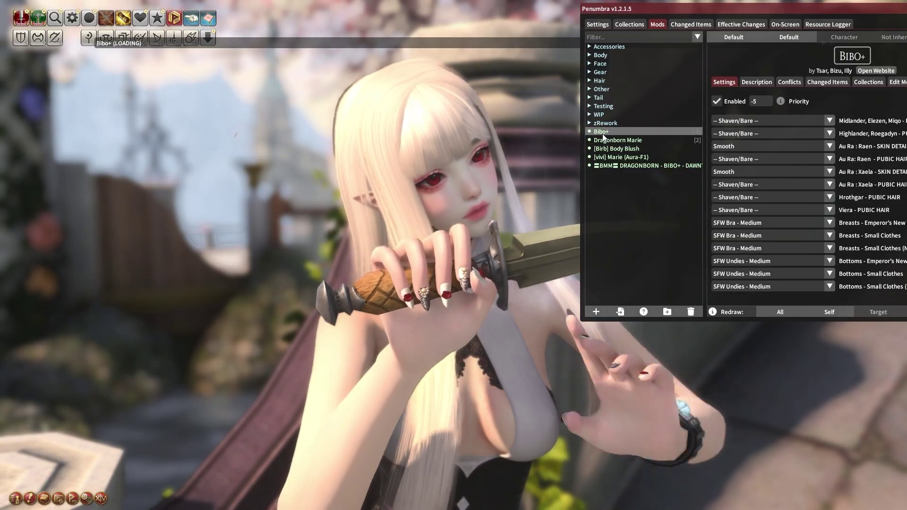
left_click(744, 171)
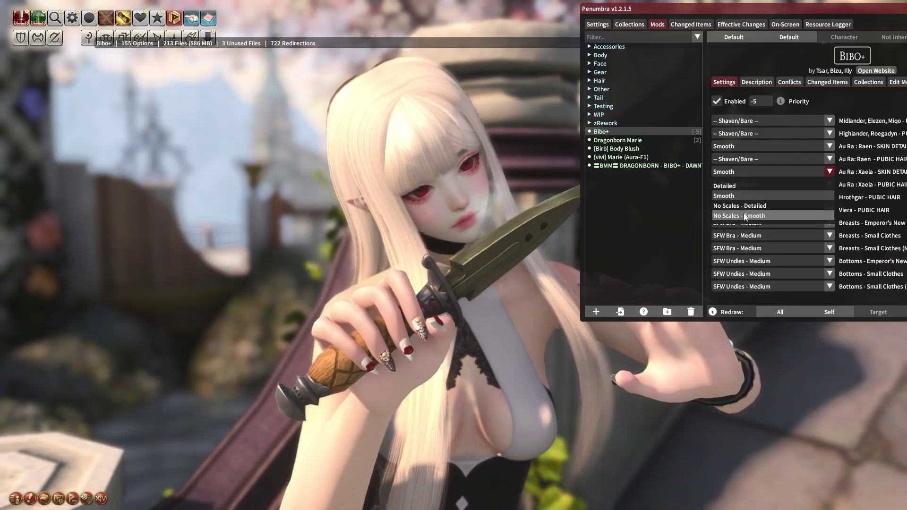
left_click(744, 215)
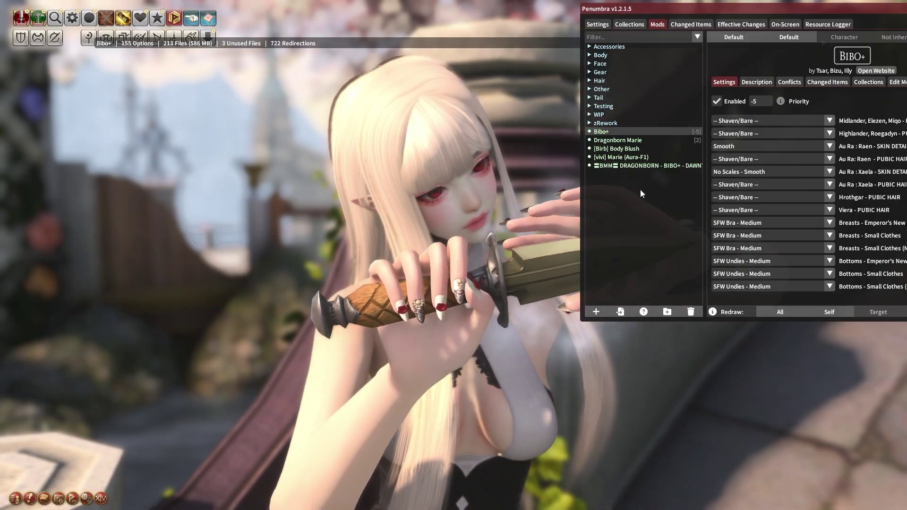
- Create a new mod named 'Dragonborn body blush'
left_click(623, 140)
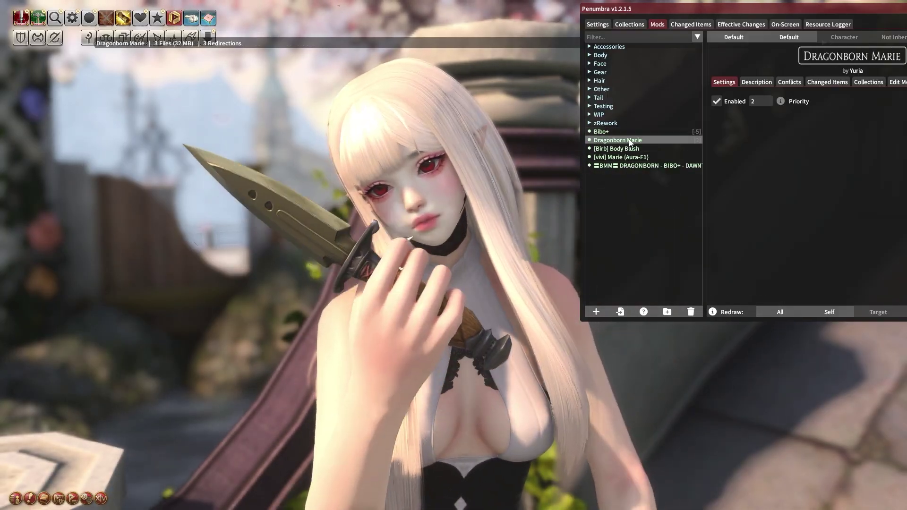
left_click(596, 312)
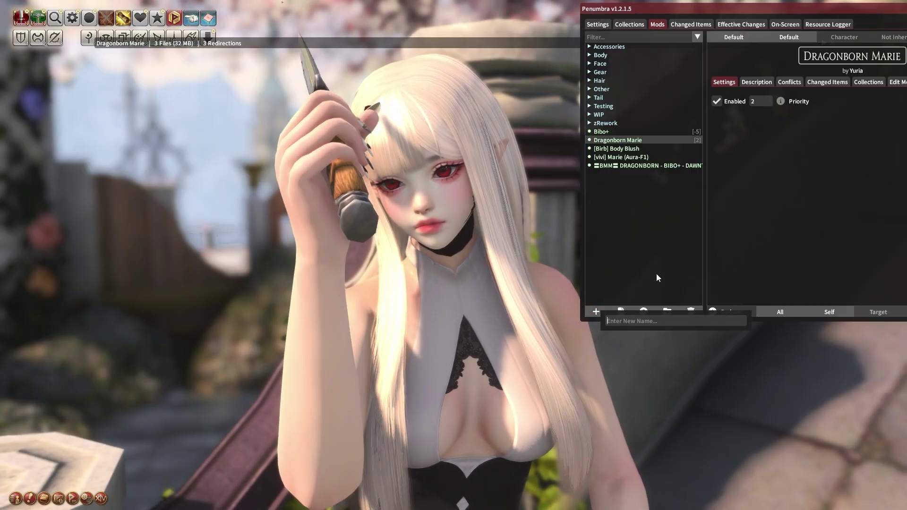
type("Dragonborn ")
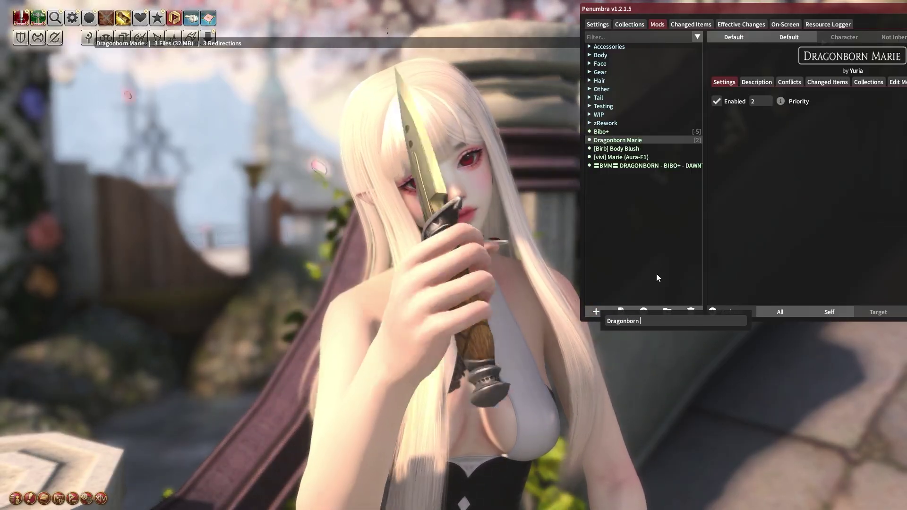
type("body blush")
key("Return")
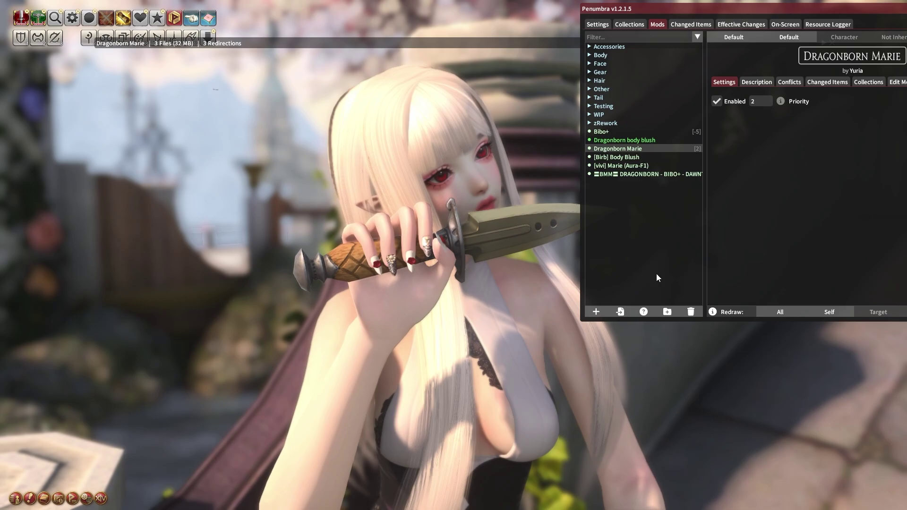
- Enable Dragonborn body blush and give it priority 2
left_click(604, 140)
left_click(719, 102)
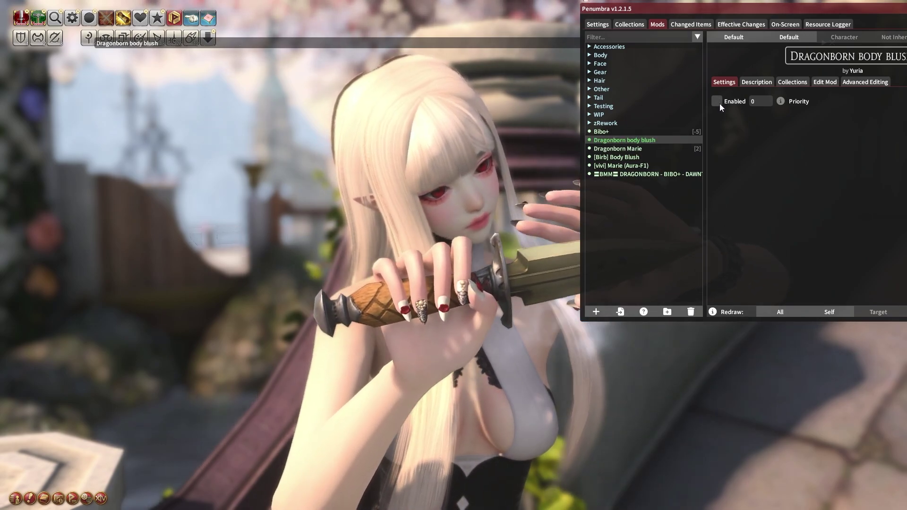
left_click(763, 102)
type("2")
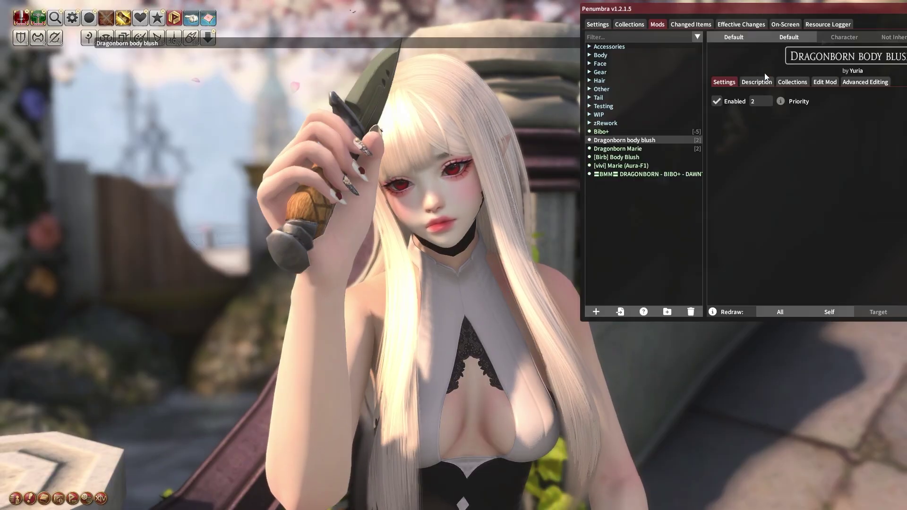
left_click(719, 78)
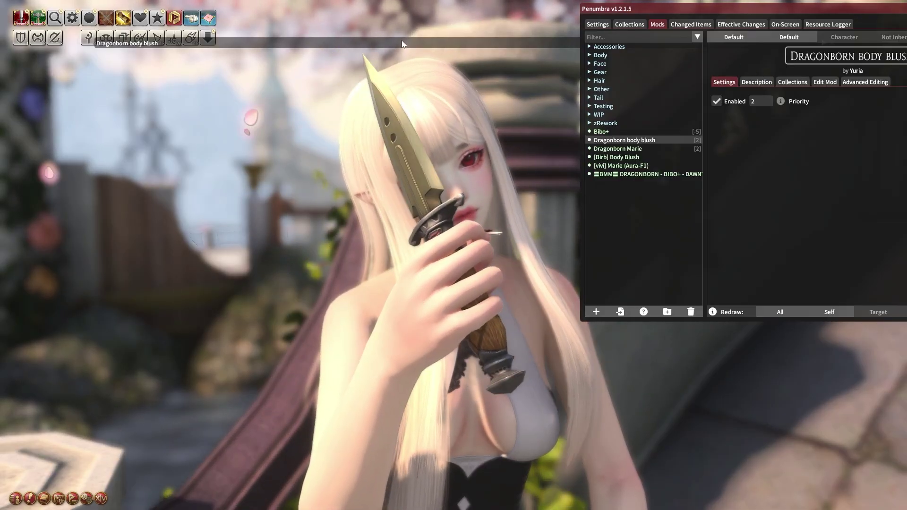
left_click(397, 42)
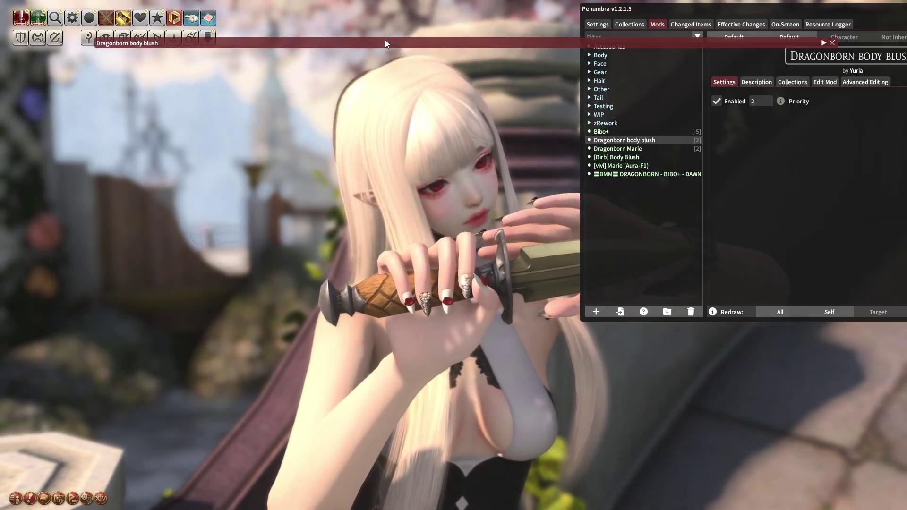
- Copy the on-screen Au Ra Female skin normal and mask textures into Dragonborn body blush
double_click(384, 42)
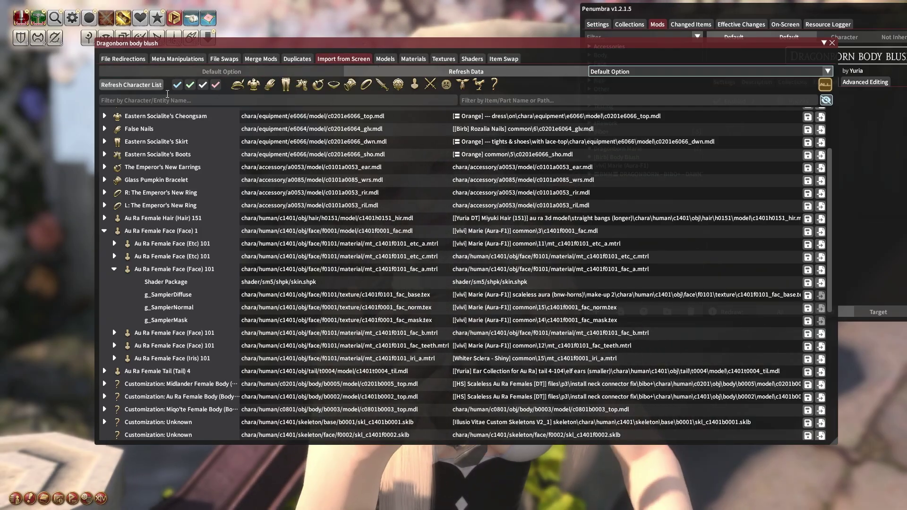
left_click(125, 85)
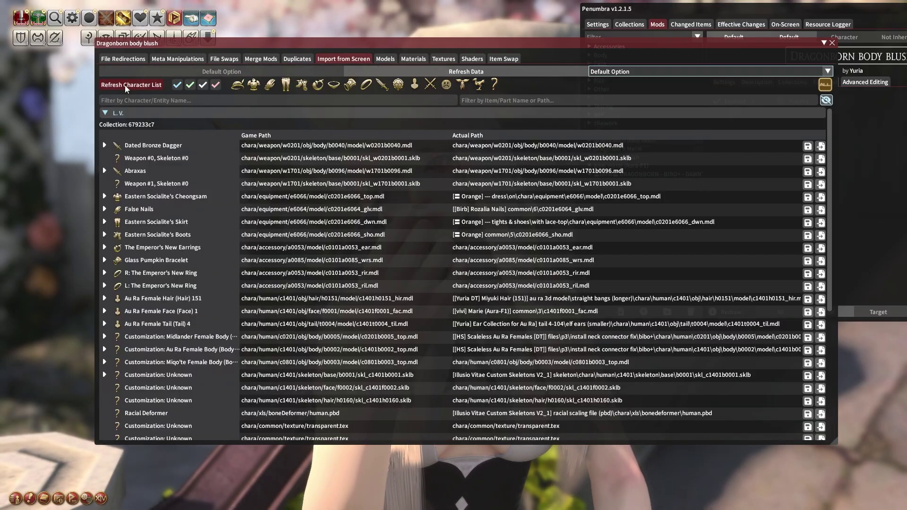
left_click(104, 197)
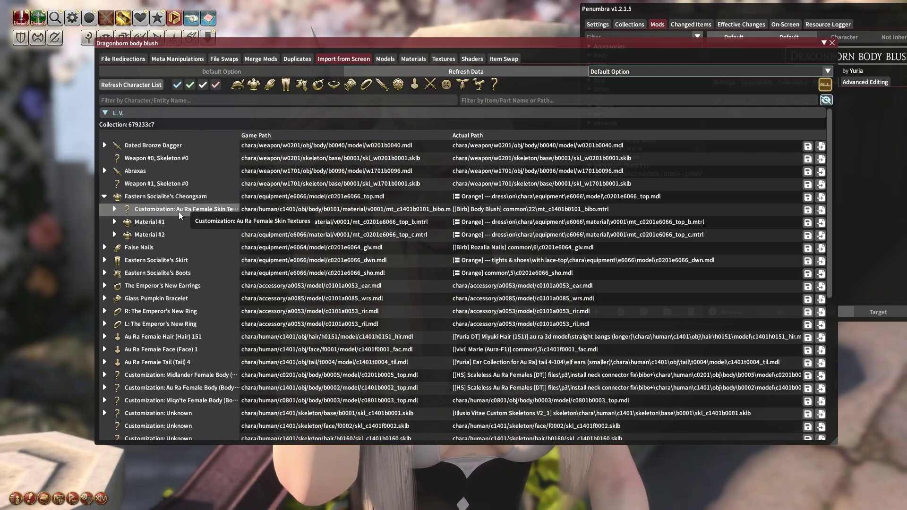
left_click(115, 209)
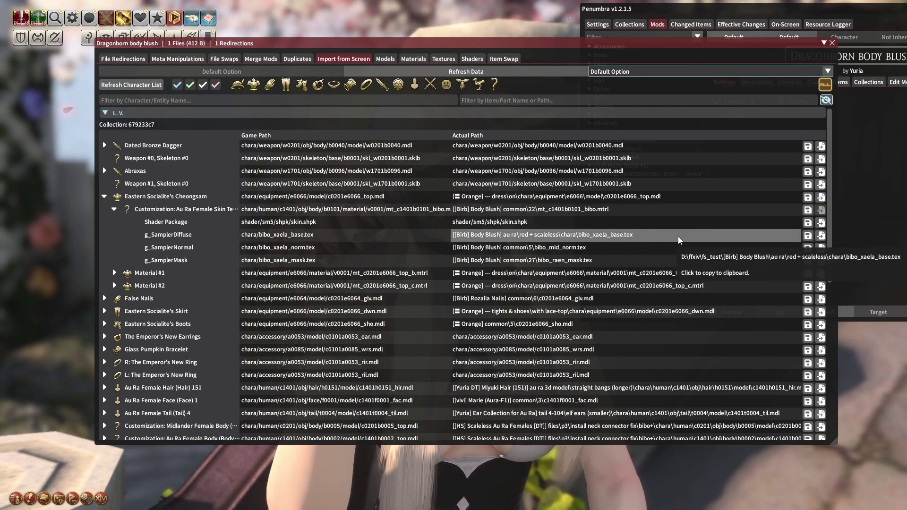
left_click(821, 249)
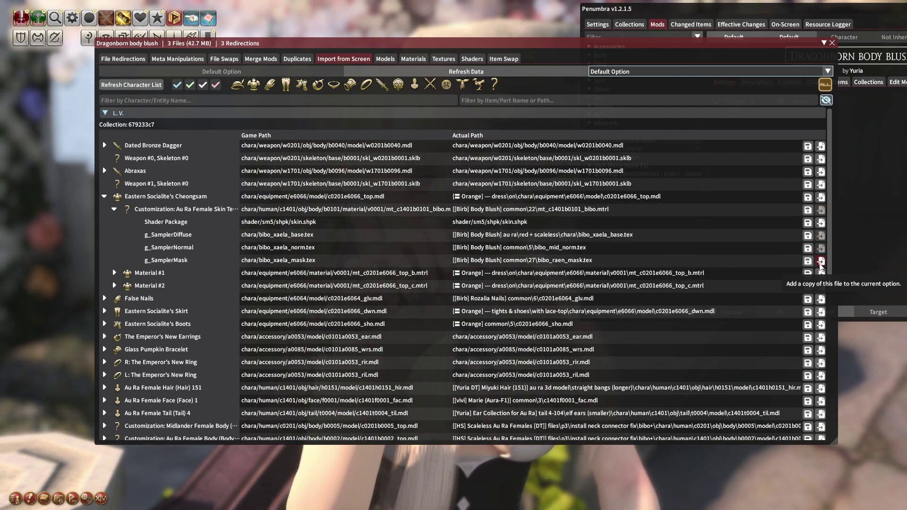
left_click(821, 264)
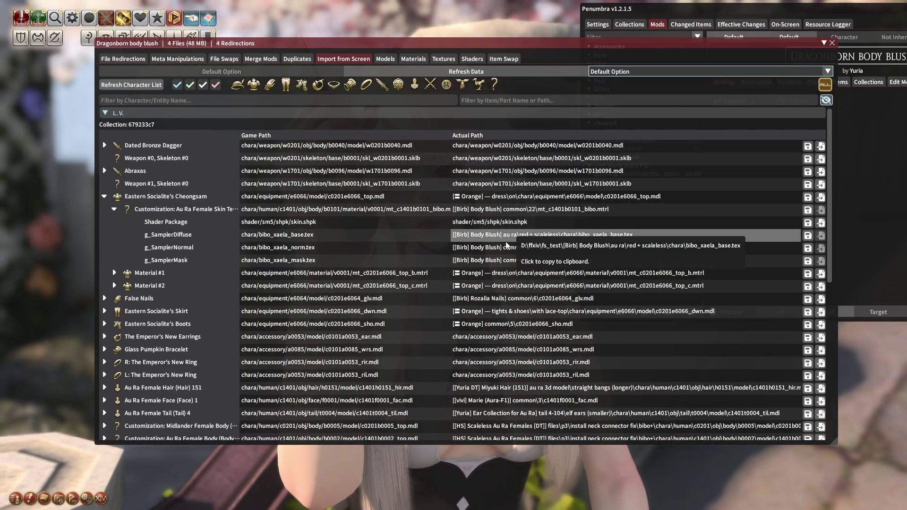
double_click(342, 42)
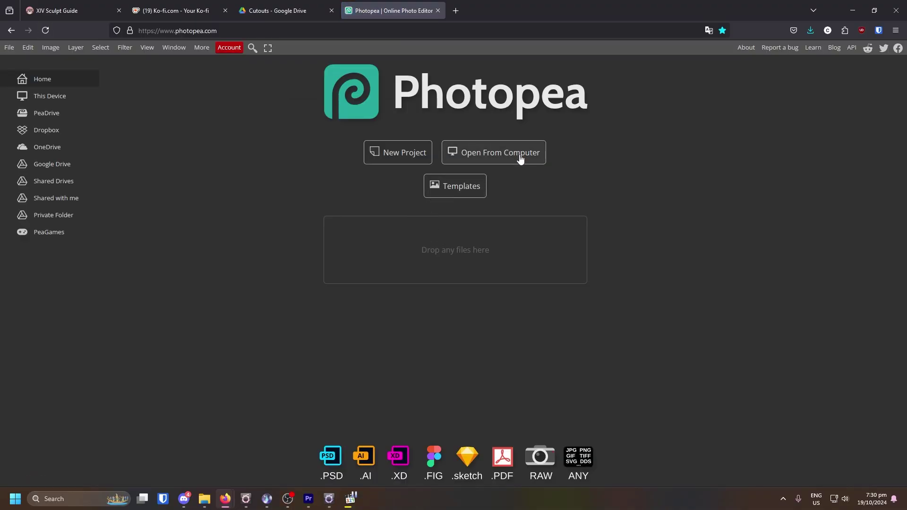
- Open BODY MASTER - BIBO+.psd from the SCALED NECK > BODY folder
left_click(520, 159)
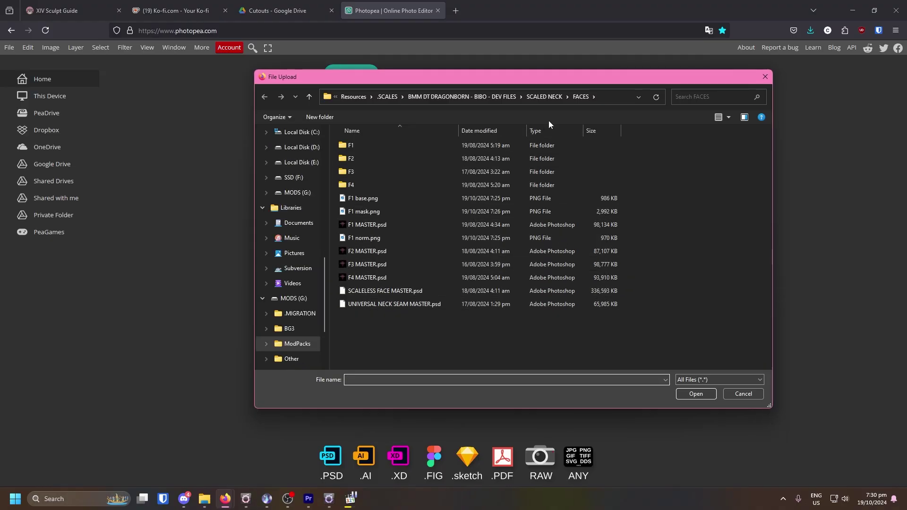
left_click(536, 97)
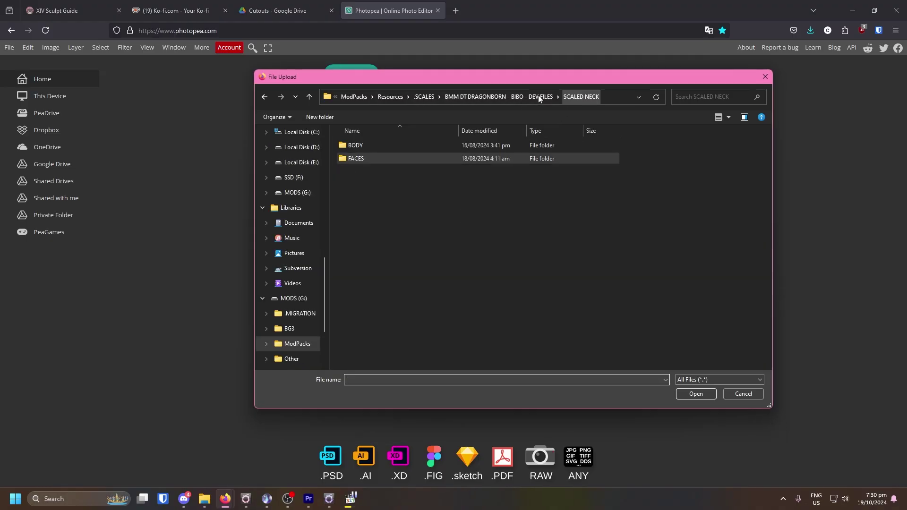
double_click(373, 145)
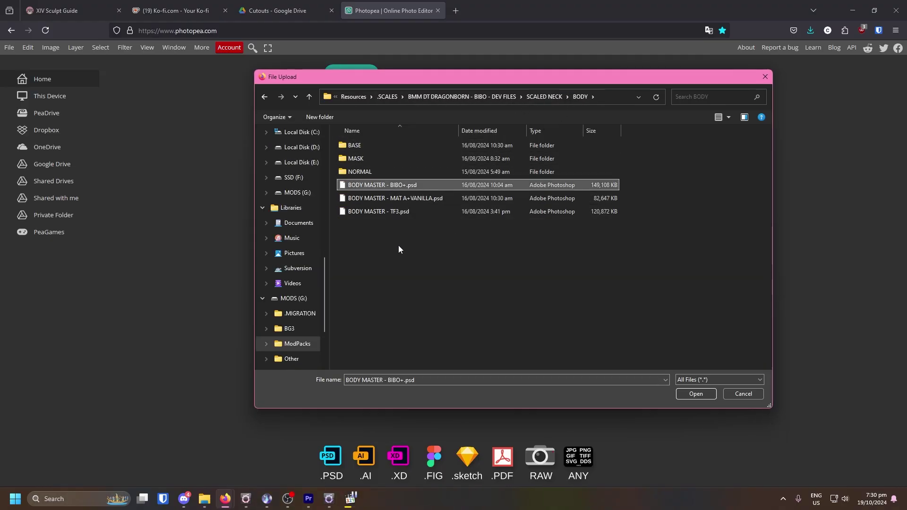
double_click(385, 186)
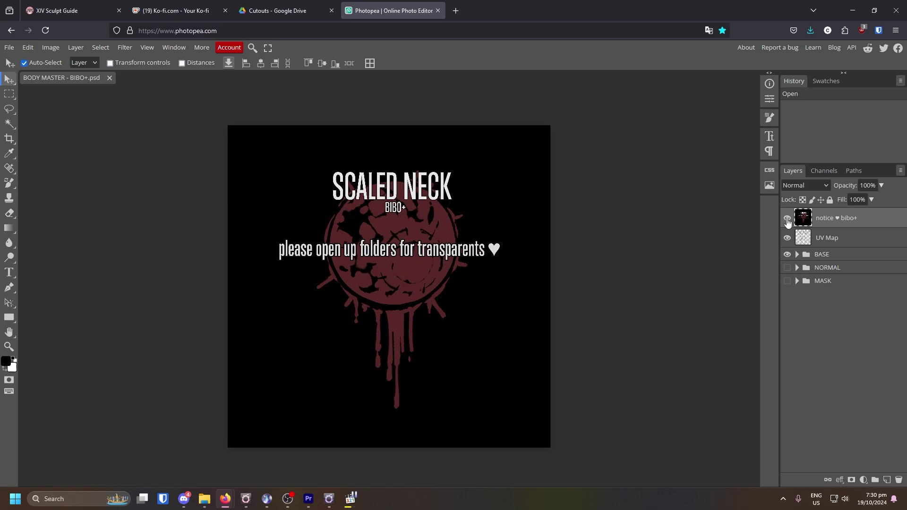
- Hide the notice, UV Map, both matB skin bases and BLOODMOON - RAEN; show BLOODMOON - XAELA
left_click(787, 219)
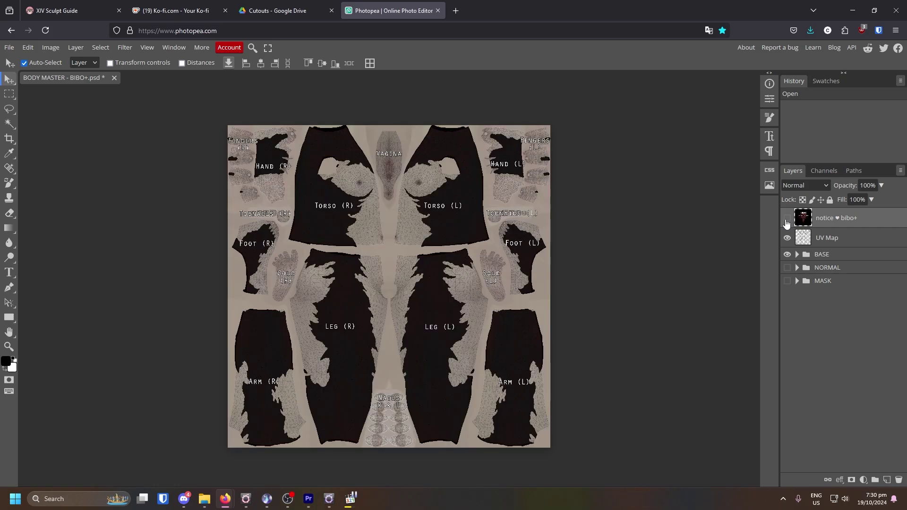
left_click(787, 238)
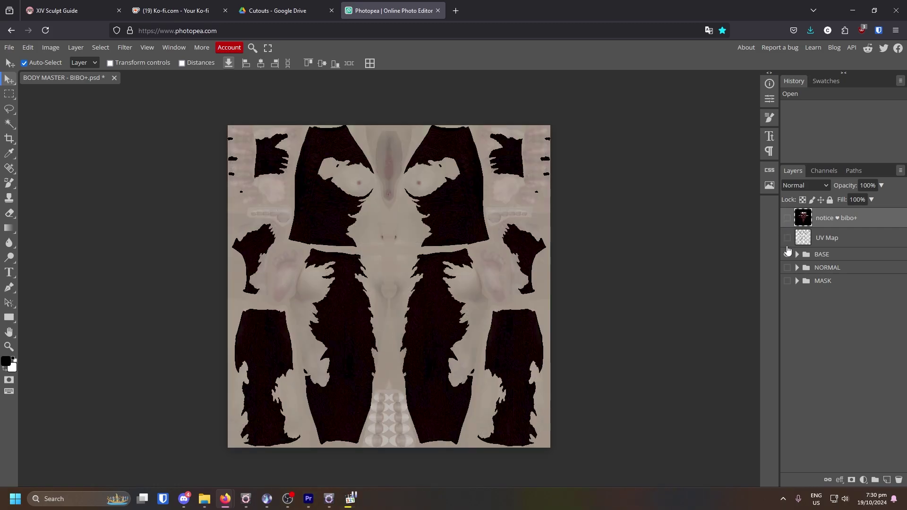
left_click(797, 254)
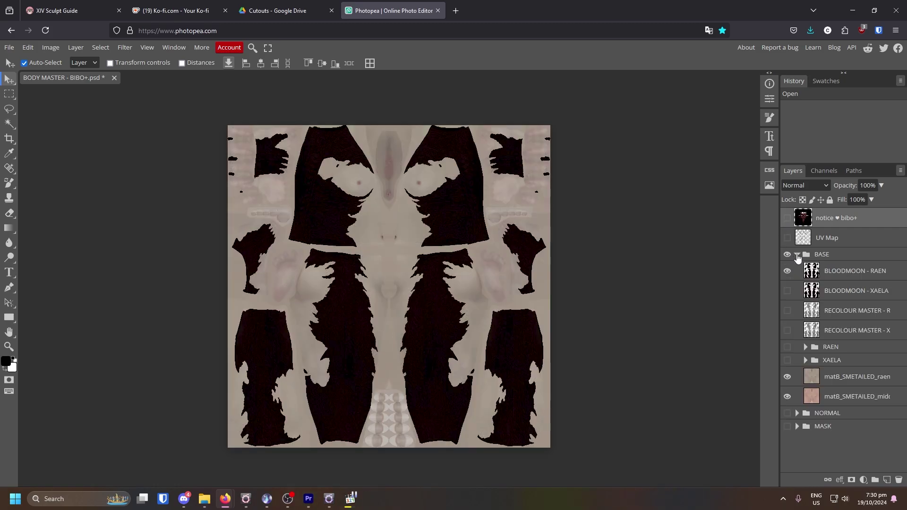
left_click(788, 377)
left_click(788, 397)
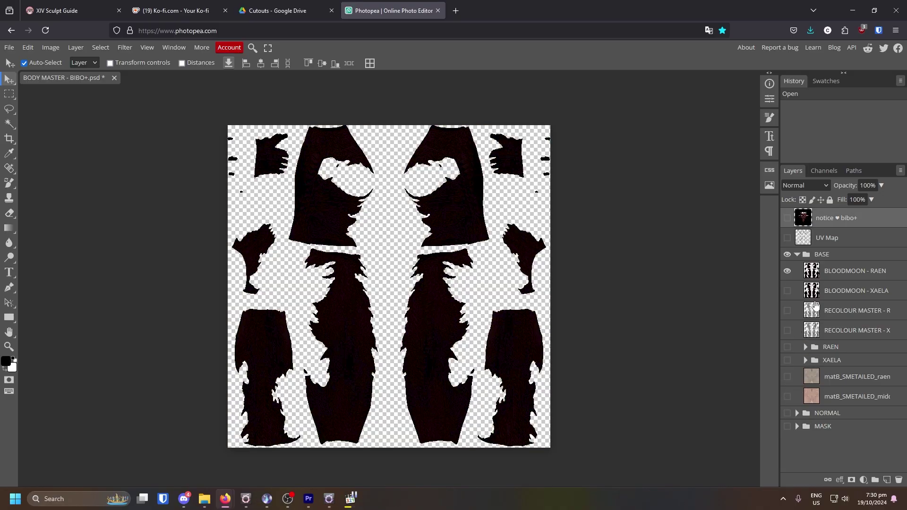
left_click(856, 292)
left_click(787, 272)
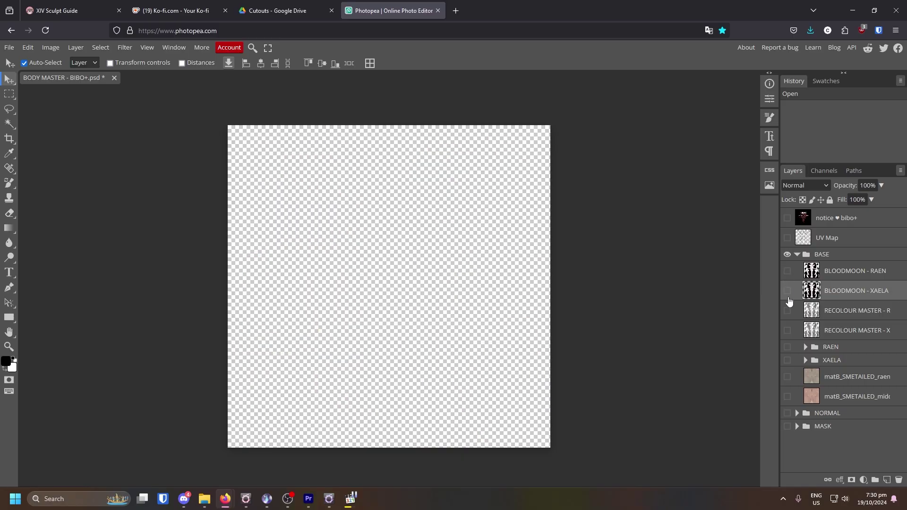
left_click(787, 291)
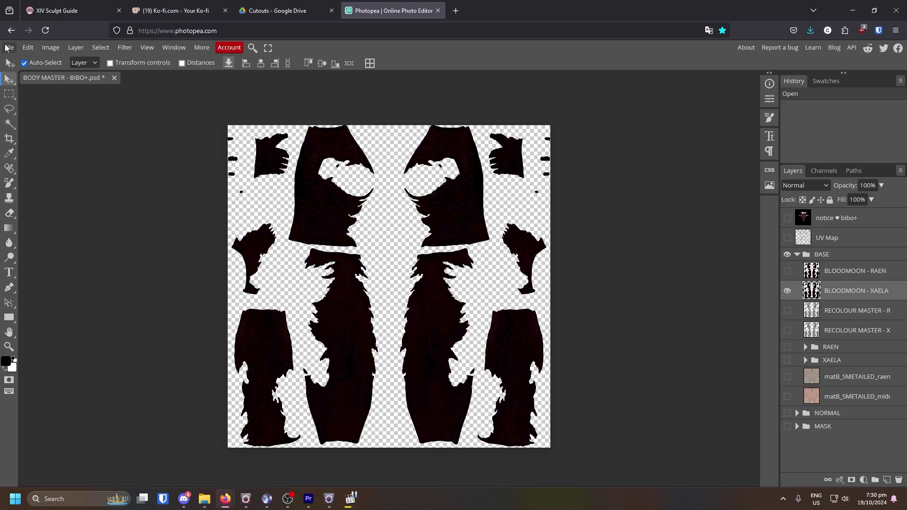
- Preview the RAEN BONE WHITE colour, then revert to only BLOODMOON - XAELA visible
left_click(805, 347)
scroll(806, 347, "down", 1)
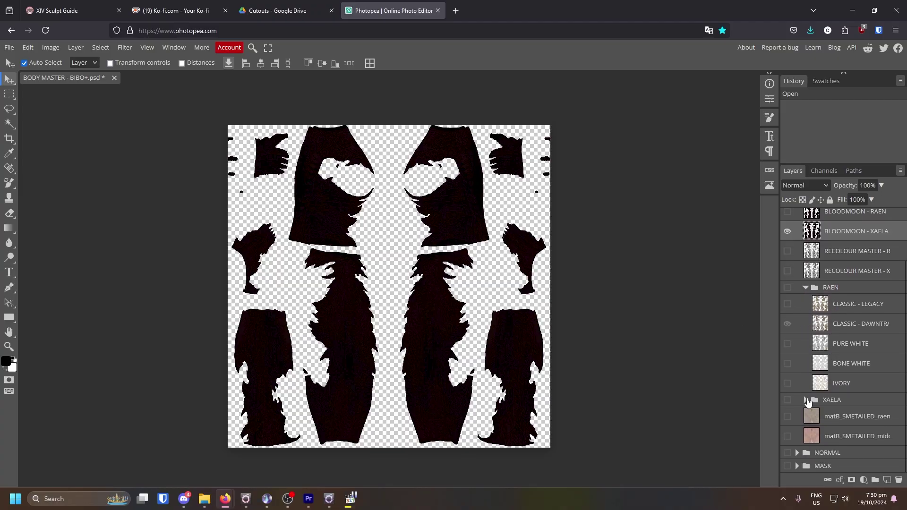
left_click(806, 400)
scroll(820, 347, "down", 1)
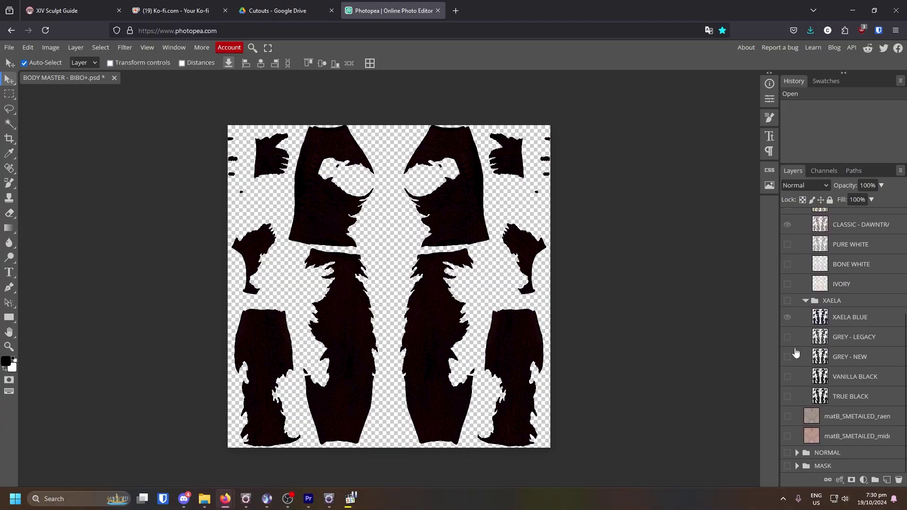
scroll(841, 359, "up", 3)
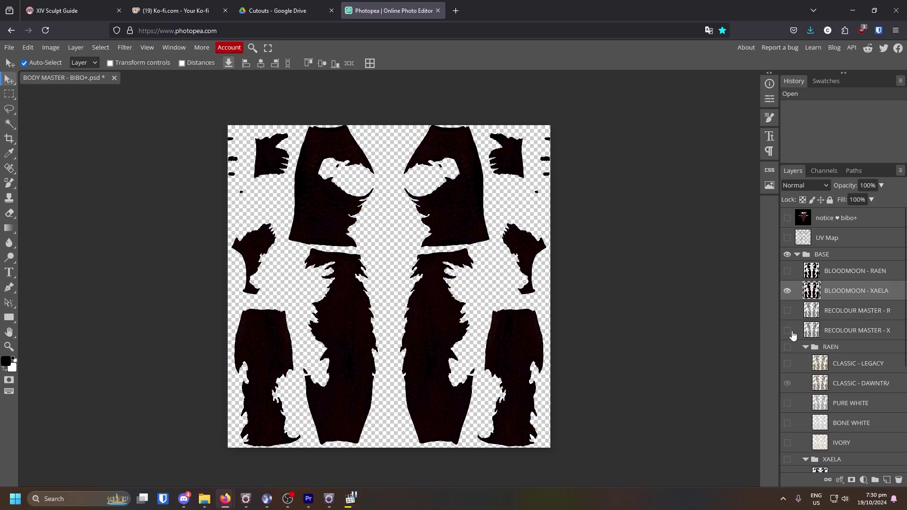
left_click(787, 291)
left_click(788, 347)
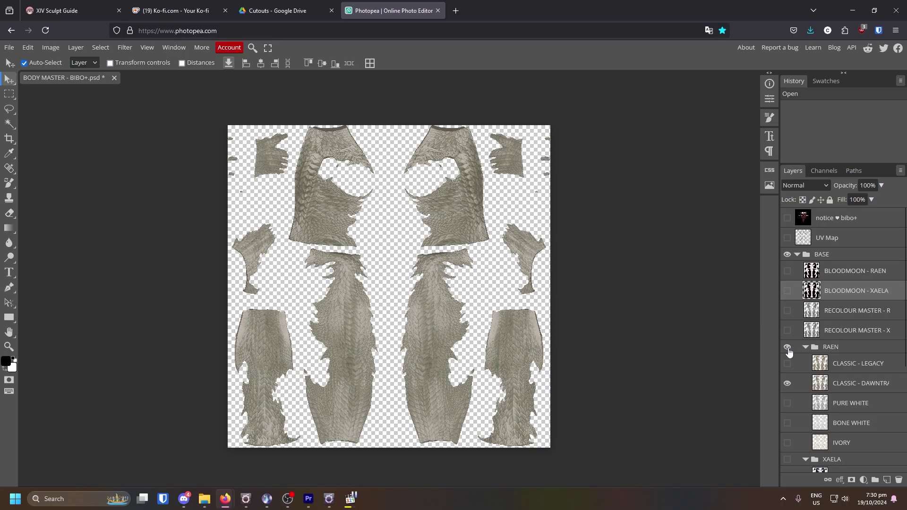
left_click(787, 383)
left_click(787, 423)
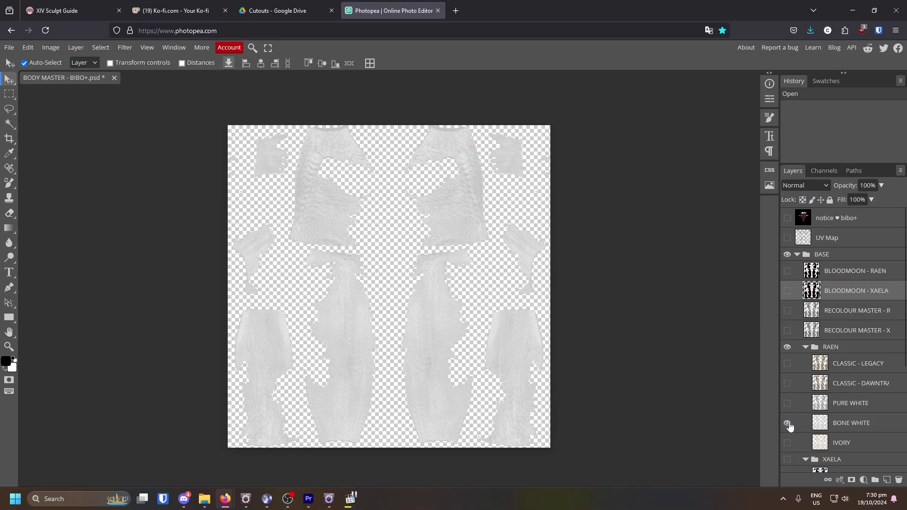
left_click(806, 347)
left_click(787, 347)
left_click(787, 290)
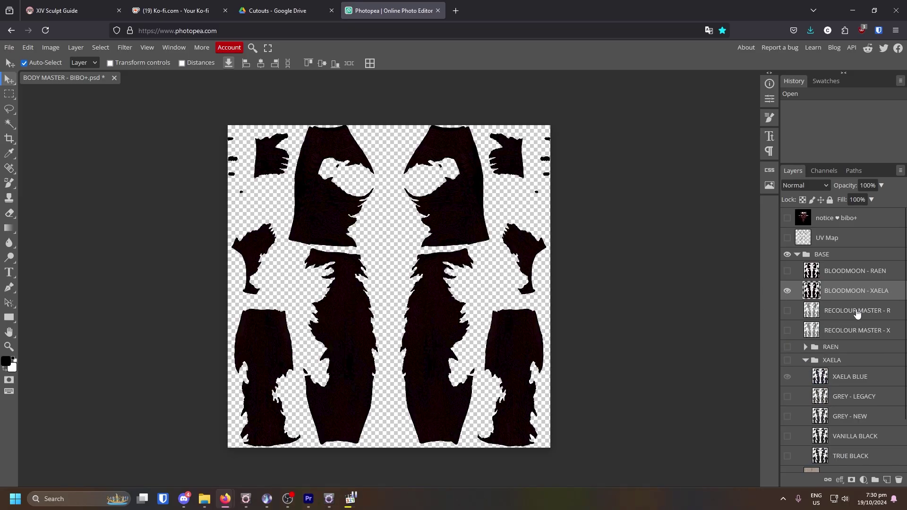
- Export the scale base as bibo base.png into the BODY folder
left_click(9, 47)
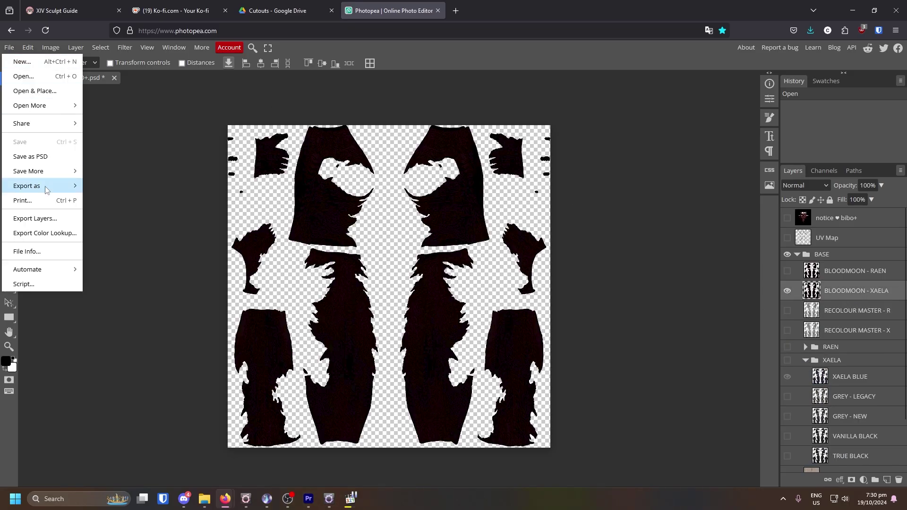
mouse_move(41, 188)
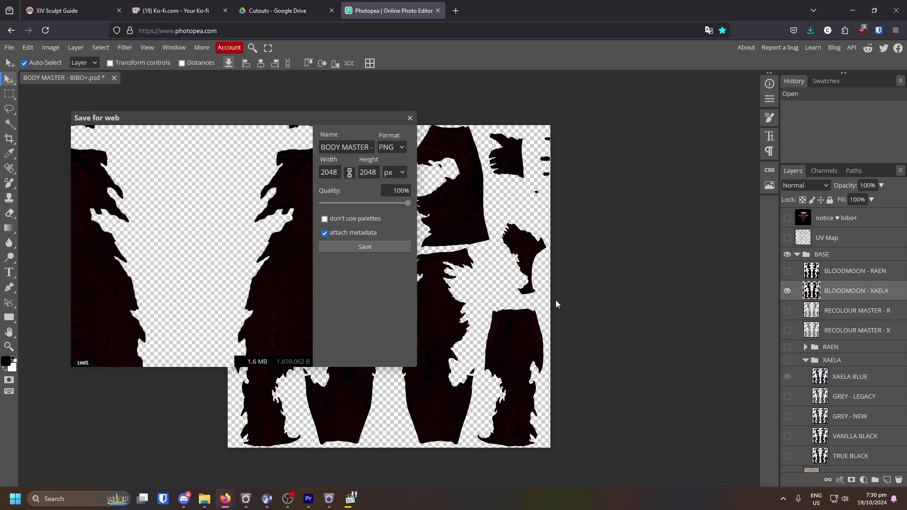
left_click(361, 148)
key("ctrl+a")
type("bibo")
left_click(365, 247)
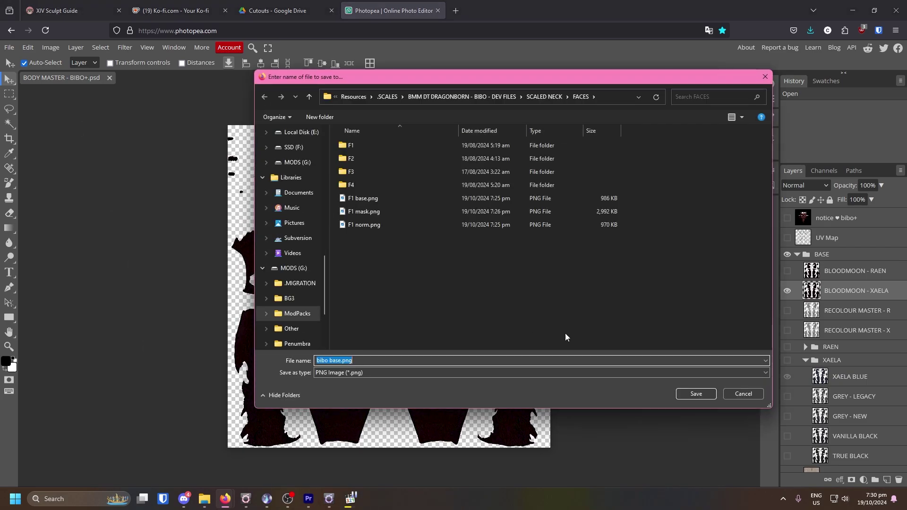
left_click(545, 100)
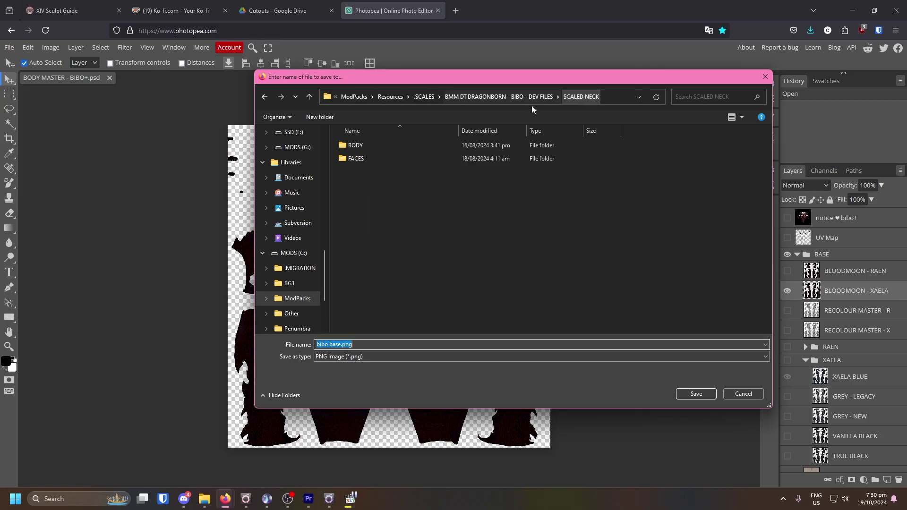
double_click(391, 144)
left_click(690, 394)
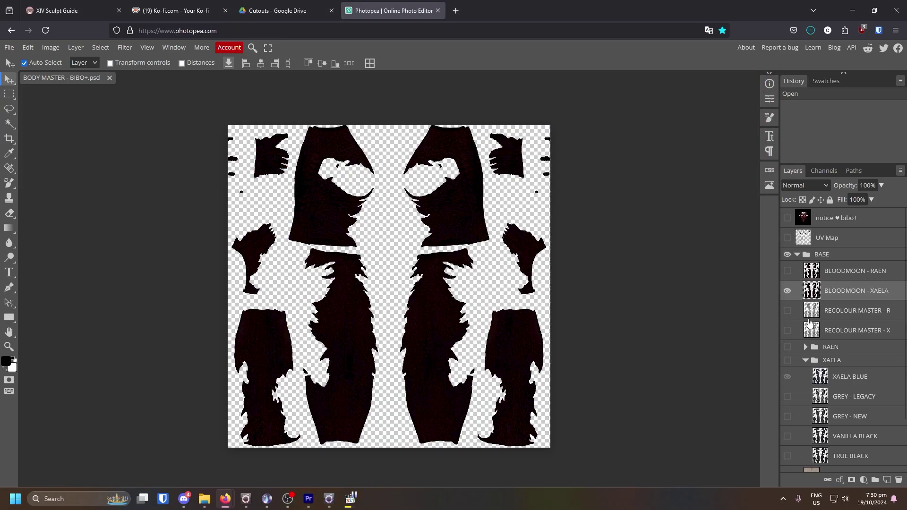
- Hide BASE and the normal bases so only the body NORMAL overlay shows
left_click(797, 254)
left_click(786, 255)
left_click(786, 267)
left_click(797, 268)
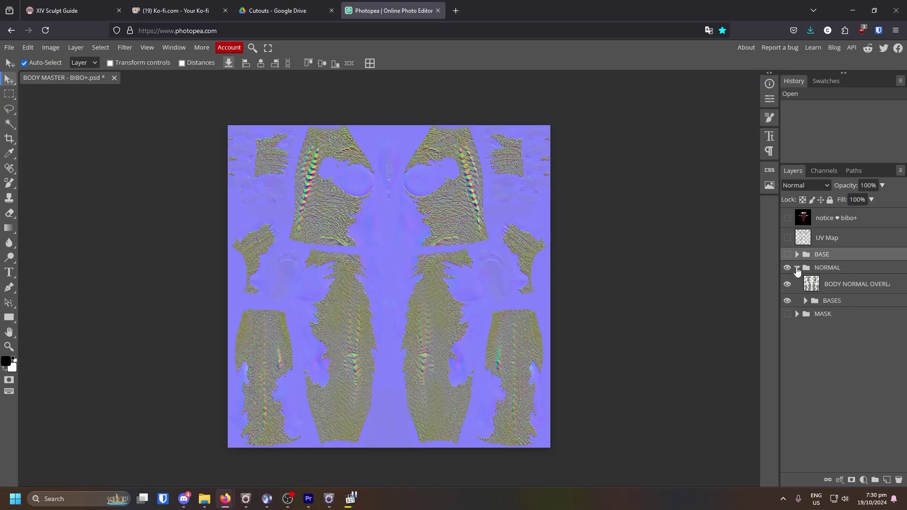
left_click(805, 301)
left_click(788, 301)
left_click(839, 286)
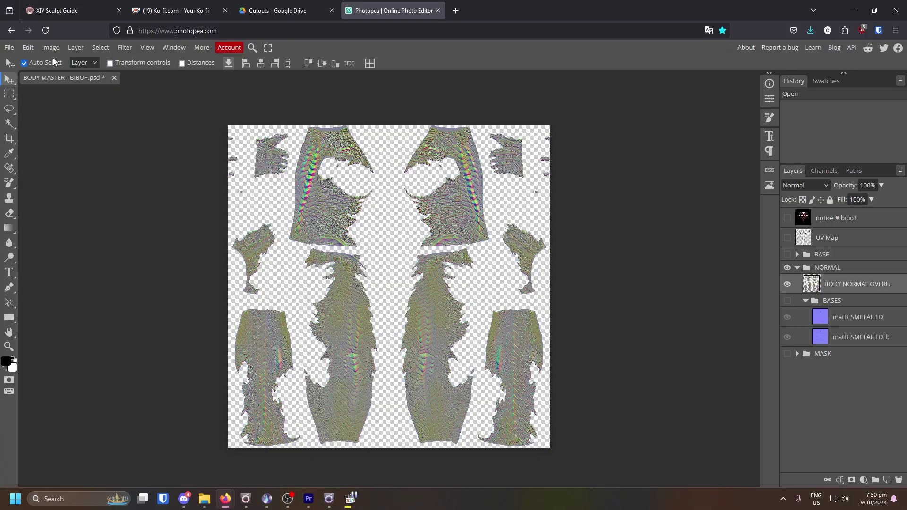
- Export the normal overlay as bibo norm.png
left_click(9, 47)
mouse_move(71, 185)
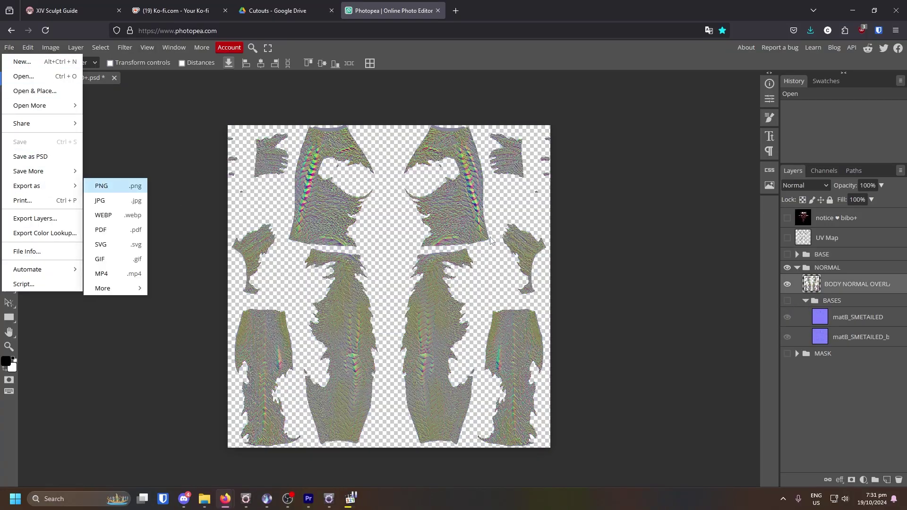
key("Return")
left_click(347, 147)
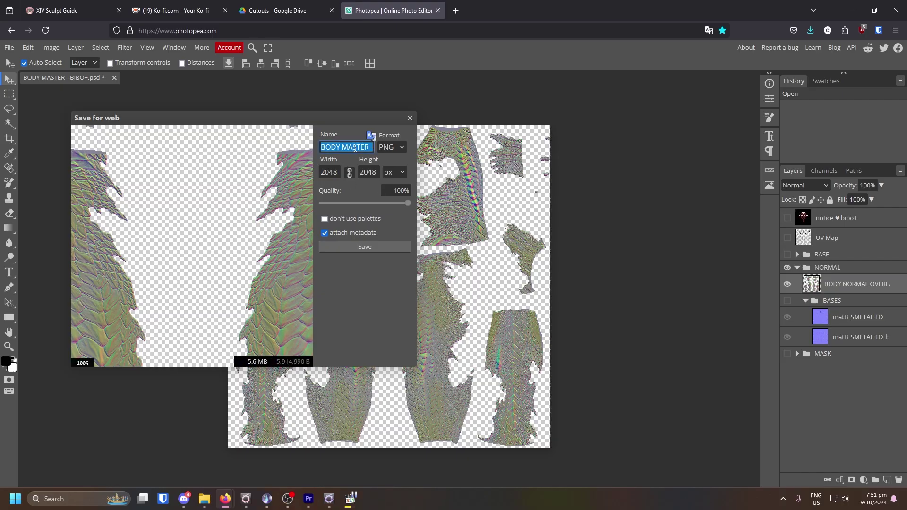
type("bibo norm")
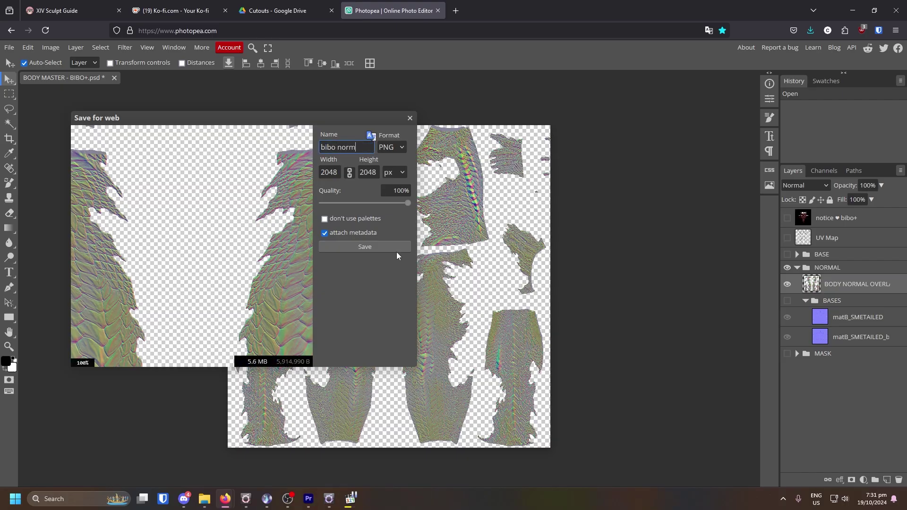
left_click(396, 250)
left_click(695, 394)
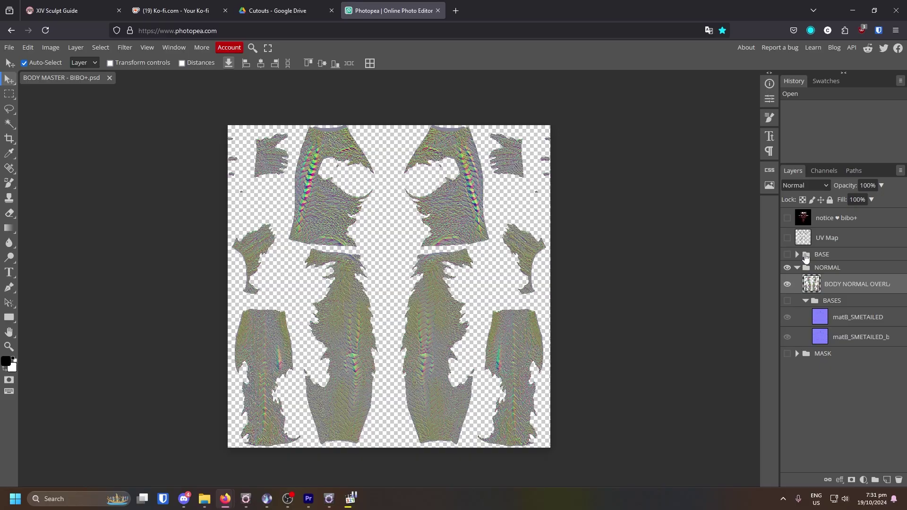
- Hide NORMAL, the base mask and VANILLA, leaving the MASK group's SHINY layer visible
left_click(797, 267)
left_click(787, 267)
left_click(787, 281)
left_click(797, 282)
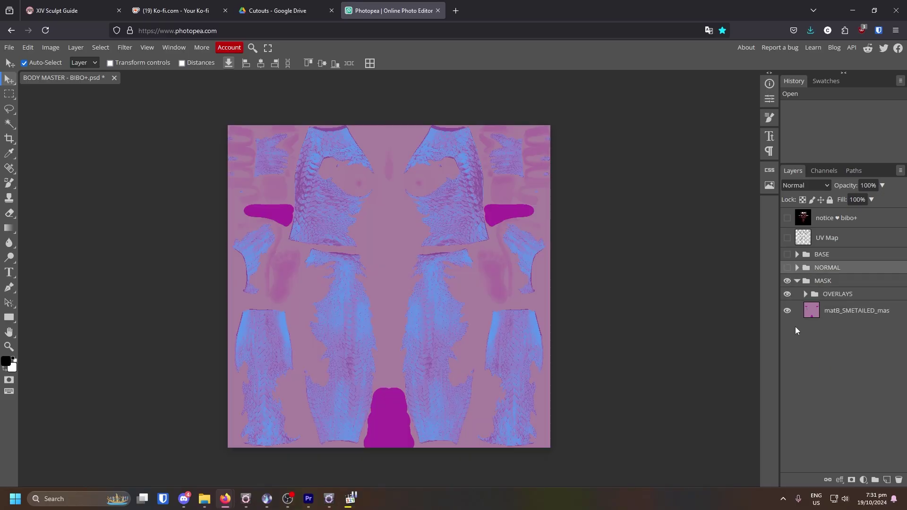
left_click(787, 311)
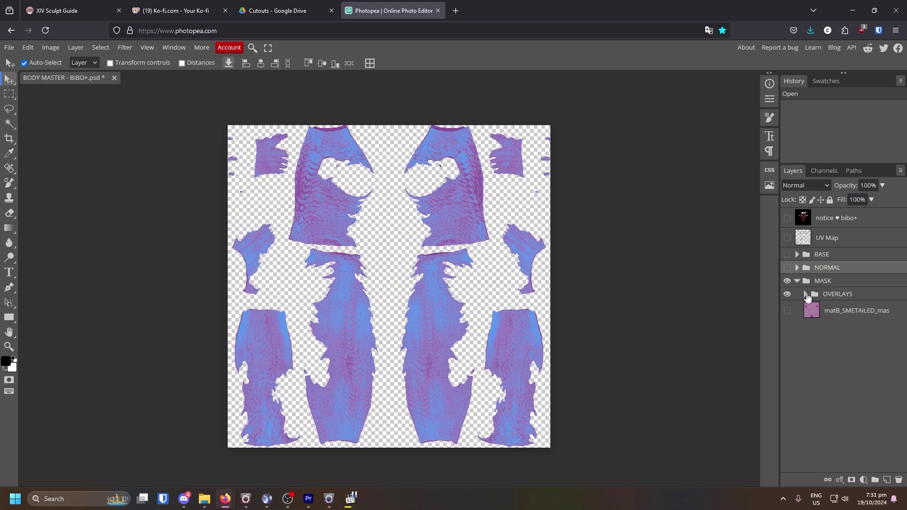
left_click(806, 294)
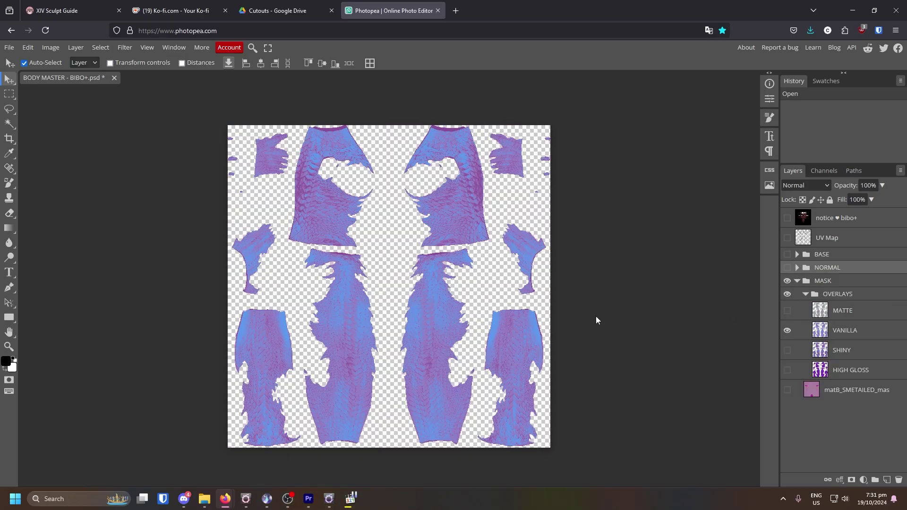
left_click(842, 332)
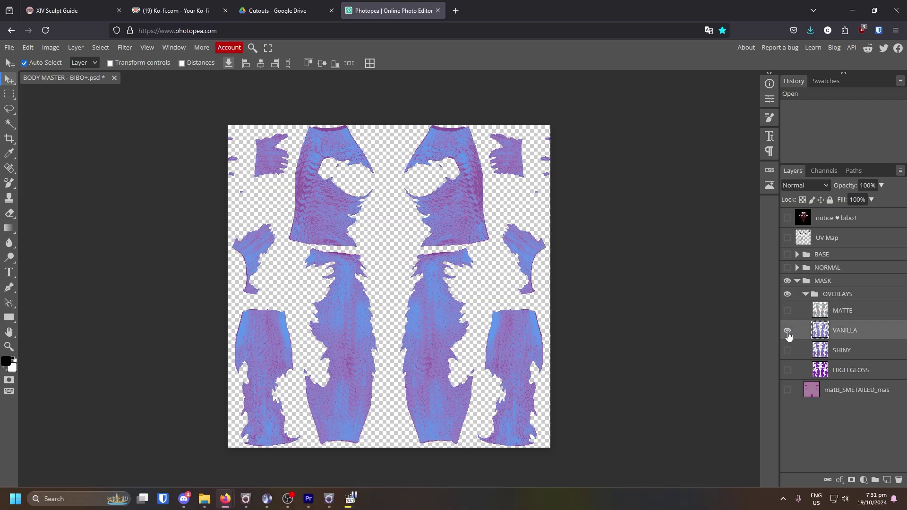
left_click(787, 332)
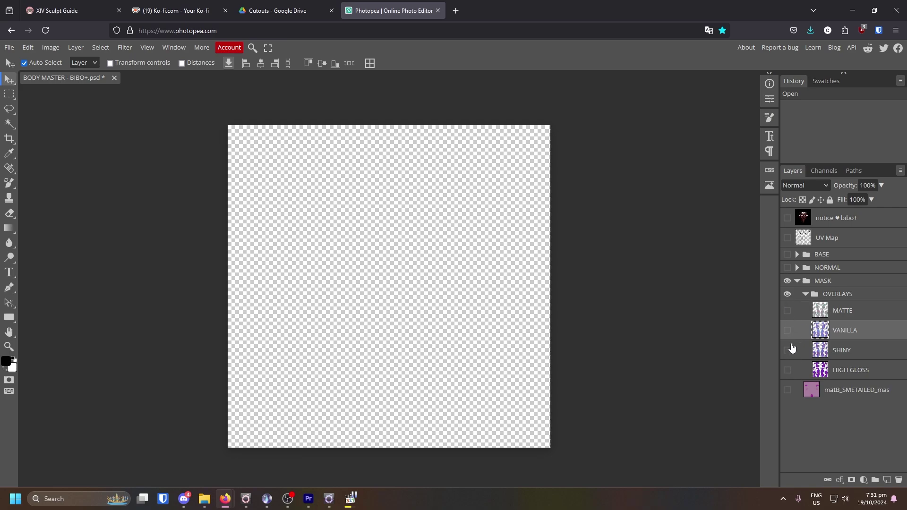
left_click(787, 350)
left_click(857, 353)
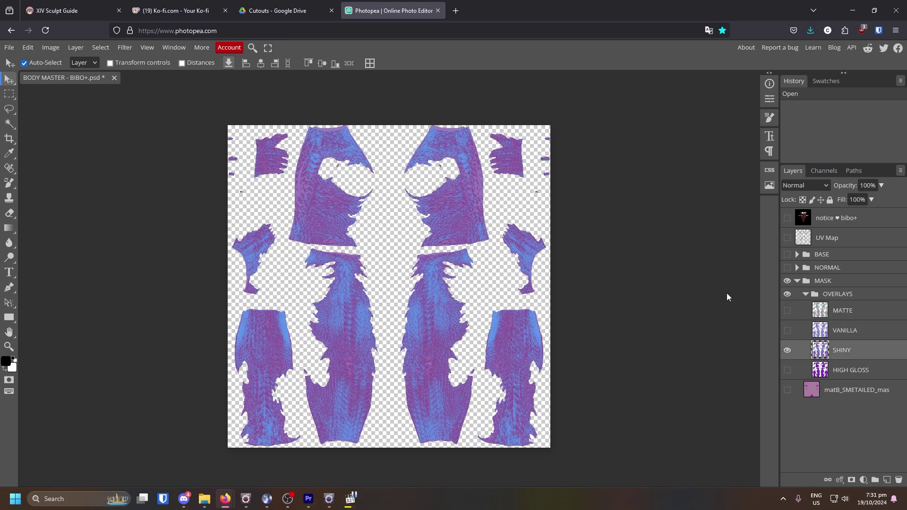
- Export the SHINY mask as a PNG named bibo mask
left_click(9, 47)
mouse_move(47, 186)
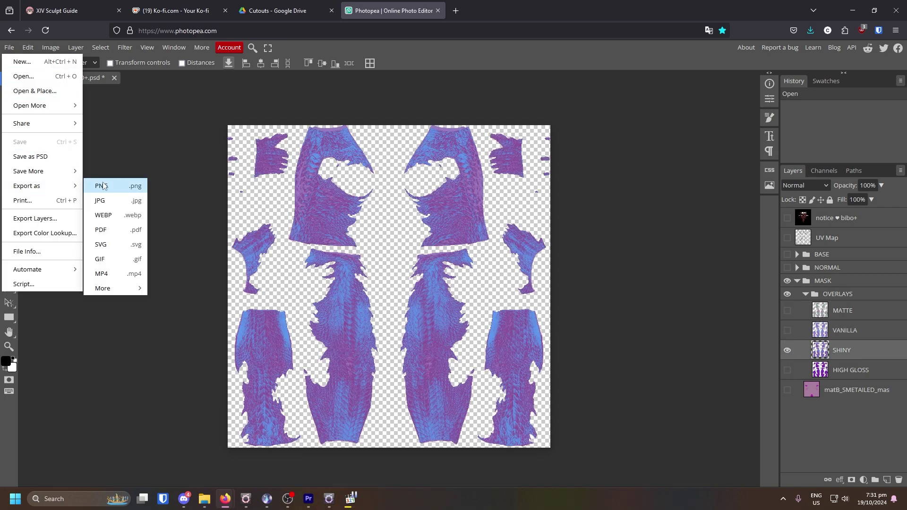
left_click(101, 186)
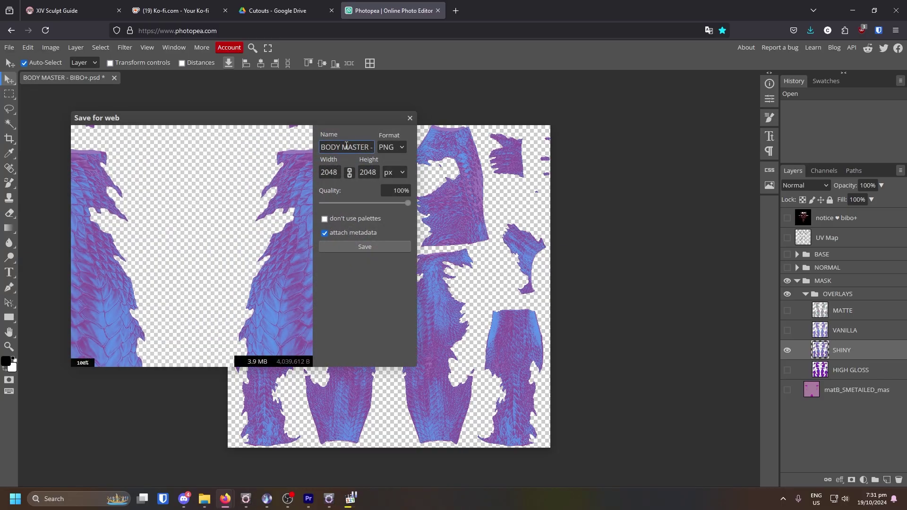
key("ctrl+a")
type("bibo")
left_click(381, 246)
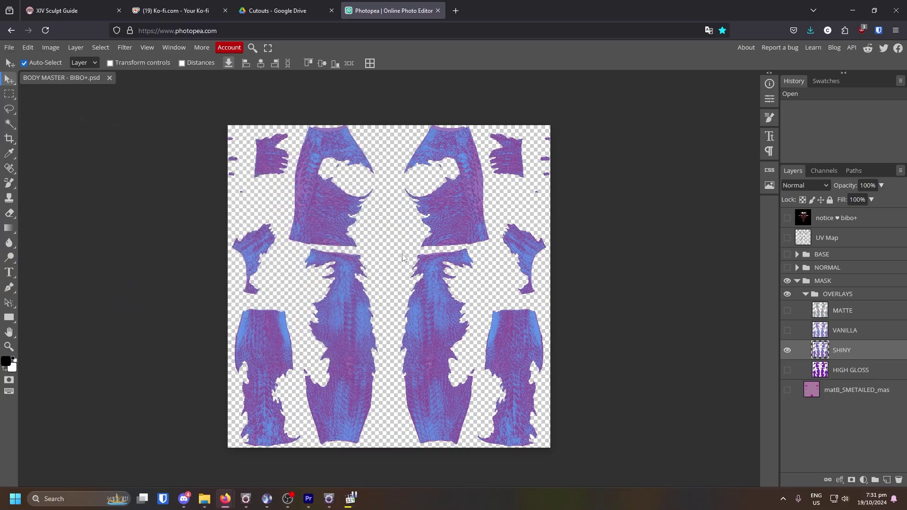
- Save bibo mask.png, then cancel the existing TexTools transaction
left_click(705, 395)
left_click(330, 499)
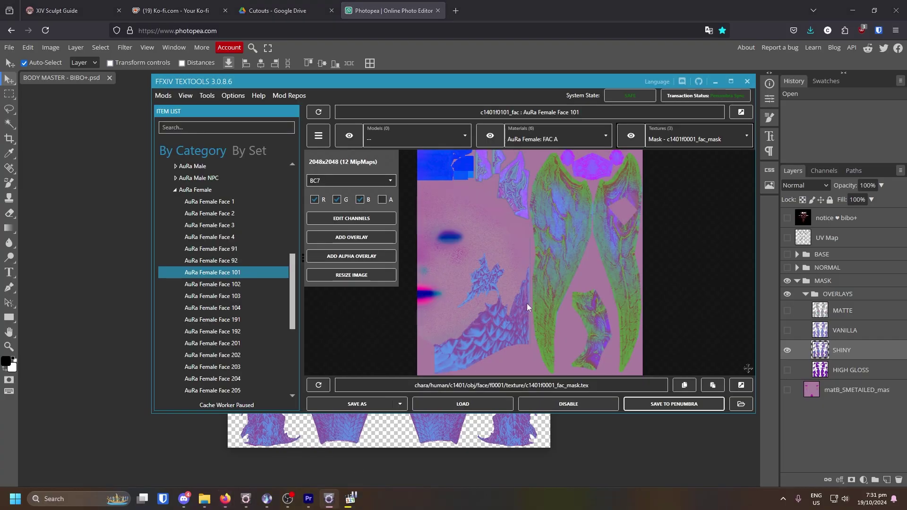
left_click(704, 95)
left_click(351, 328)
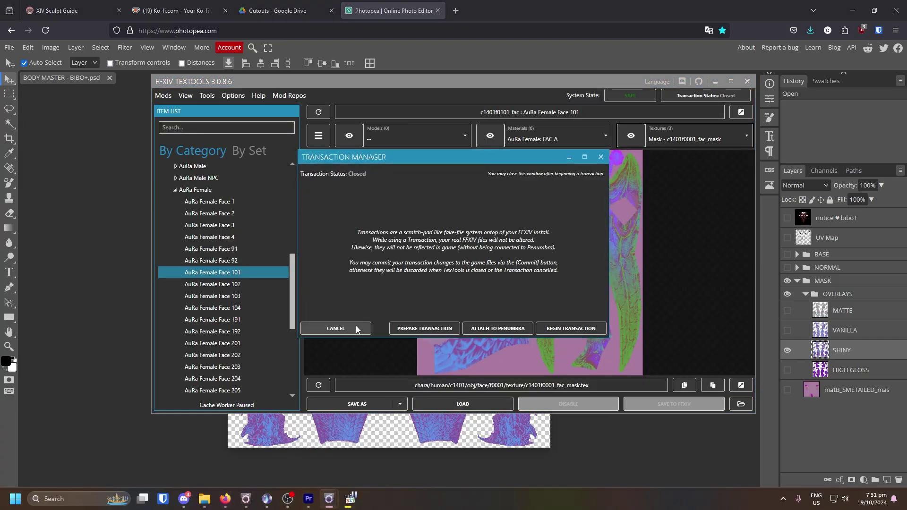
- Attach a new transaction to the Dragonborn body blush Penumbra mod folder
left_click(495, 330)
left_click(277, 150)
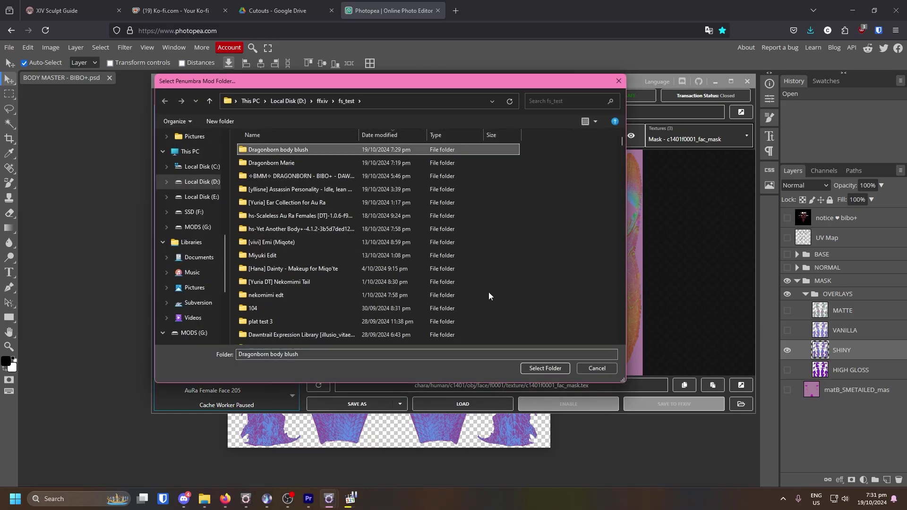
left_click(545, 368)
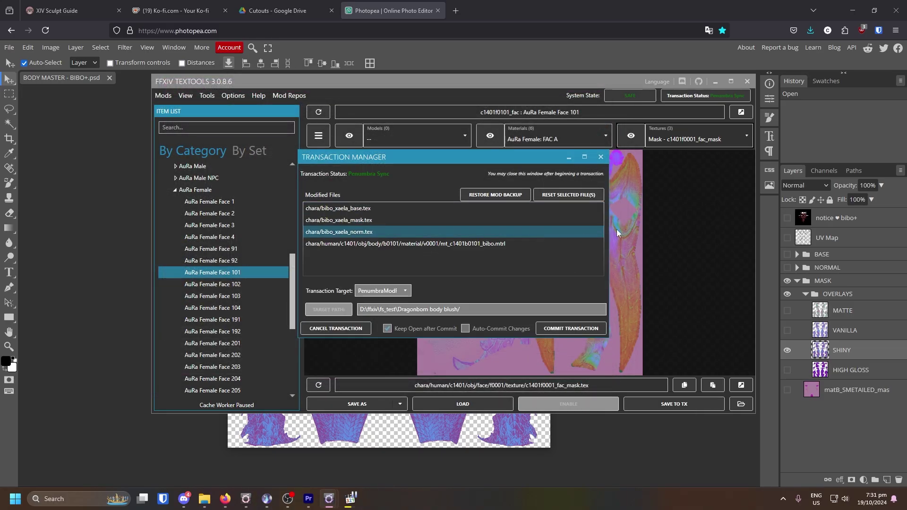
left_click(601, 159)
- Load AuRa Female Body 101's BIB BIBO material and view its bibo_xaela_base diffuse texture
double_click(180, 190)
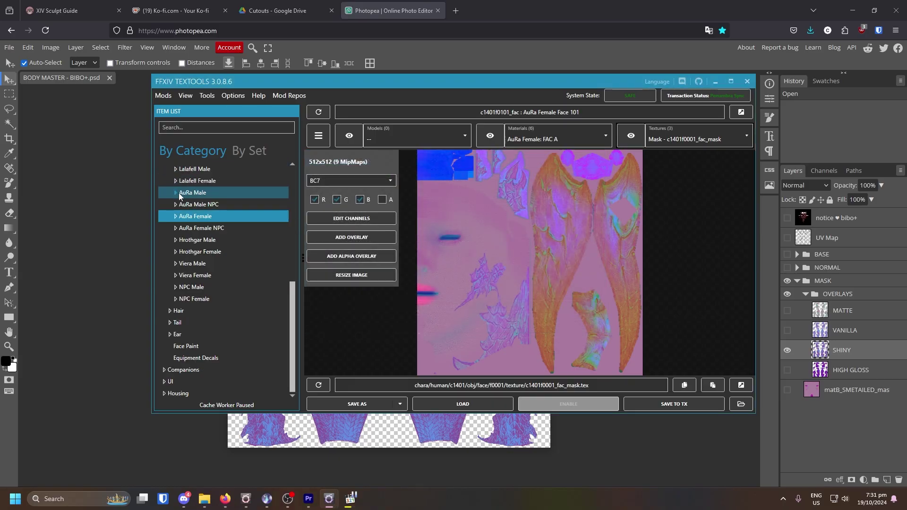
scroll(233, 279, "up", 7)
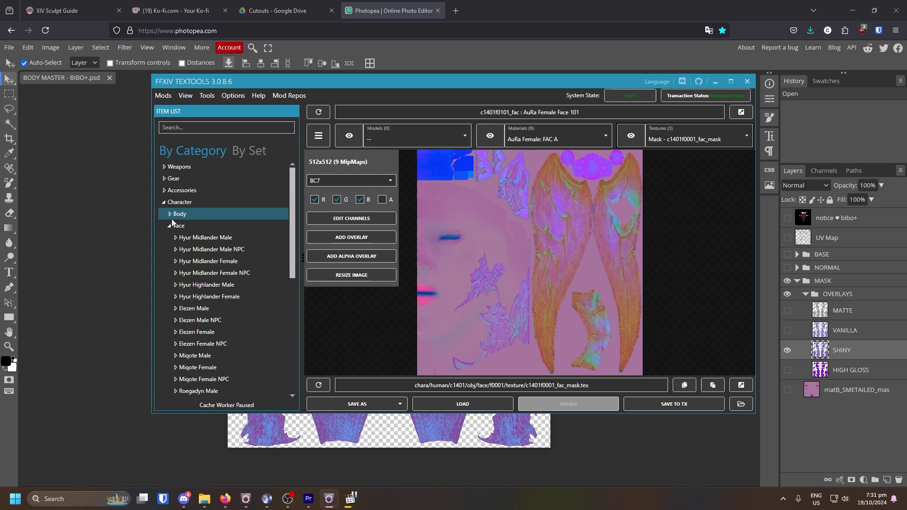
double_click(172, 224)
left_click(169, 214)
scroll(184, 274, "down", 5)
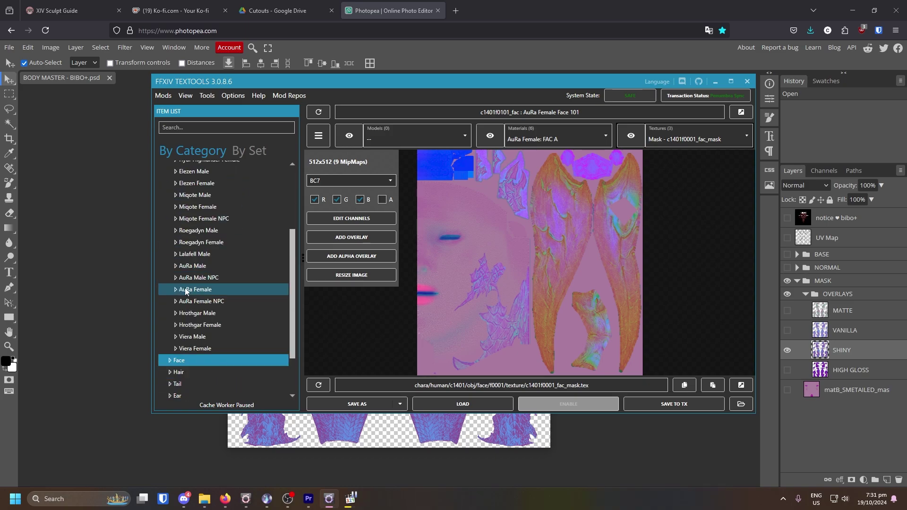
left_click(174, 290)
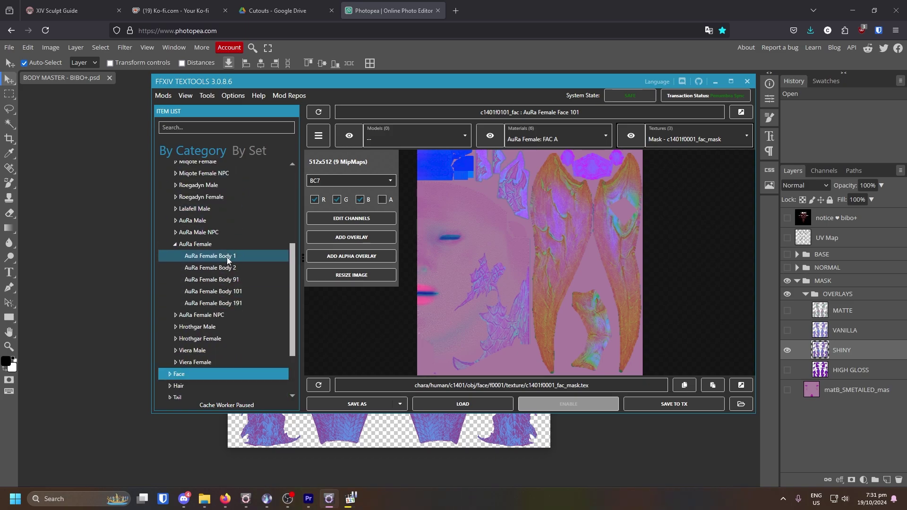
left_click(235, 293)
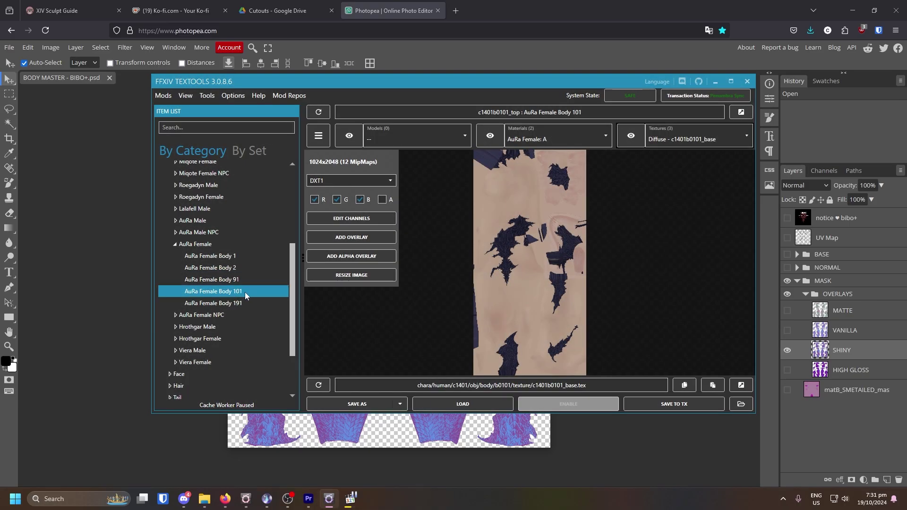
left_click(560, 137)
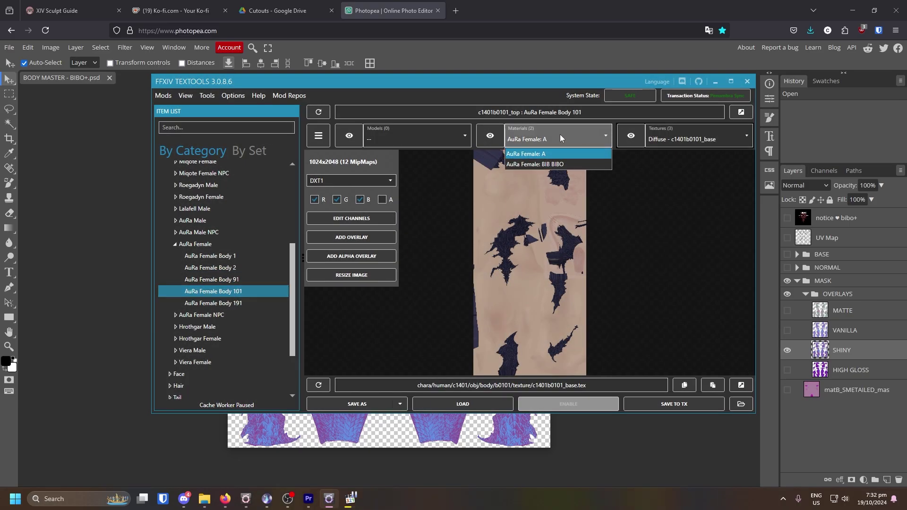
left_click(550, 165)
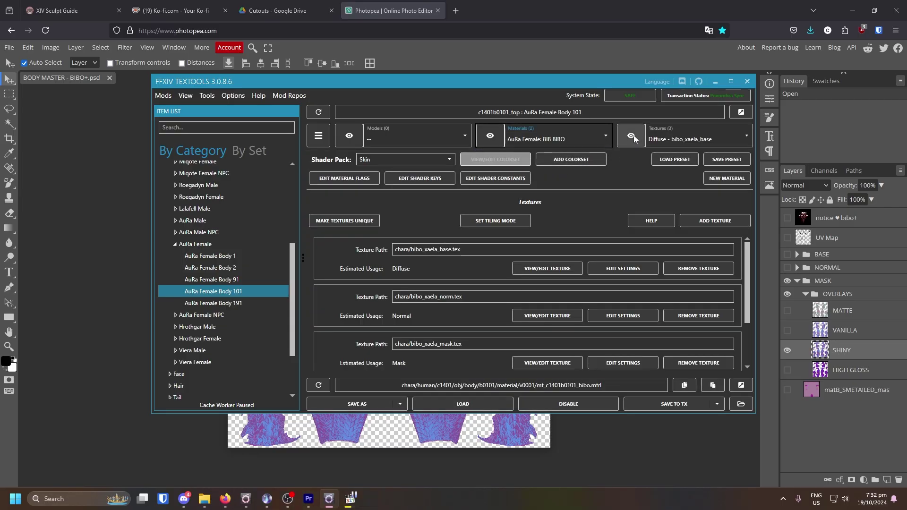
left_click(634, 135)
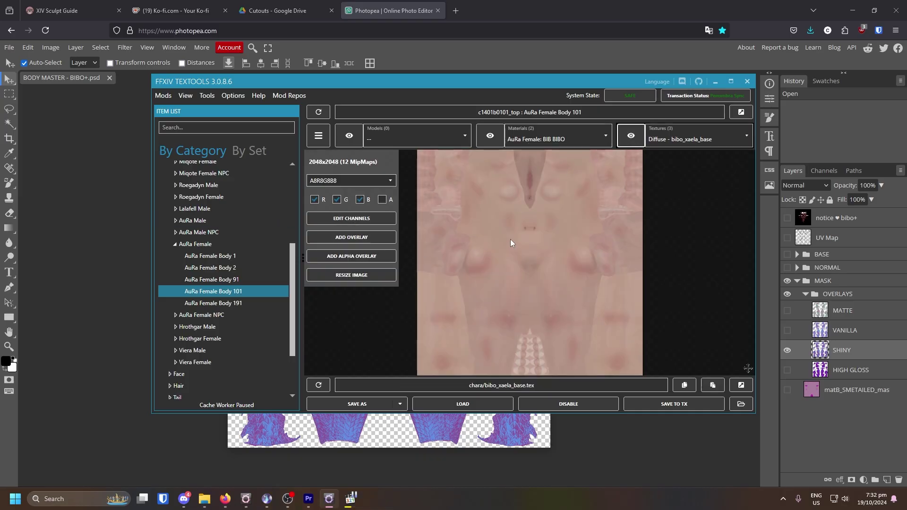
- Overlay bibo base.png onto the diffuse texture and save it
scroll(511, 243, "down", 1)
left_click(378, 237)
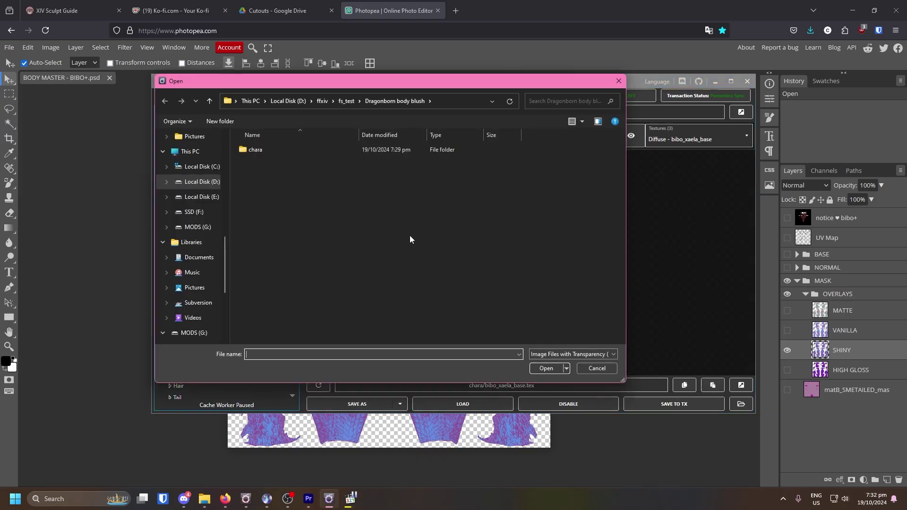
scroll(199, 203, "up", 2)
scroll(198, 203, "up", 3)
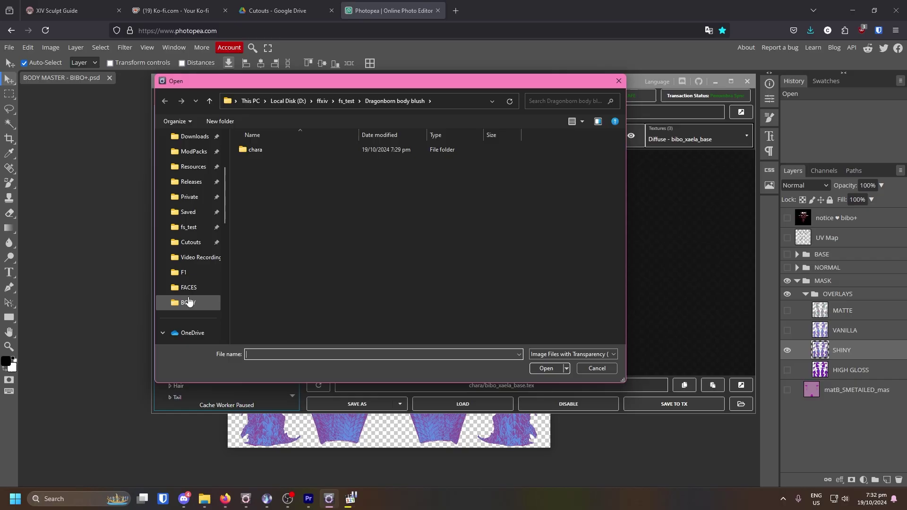
left_click(176, 301)
left_click(275, 192)
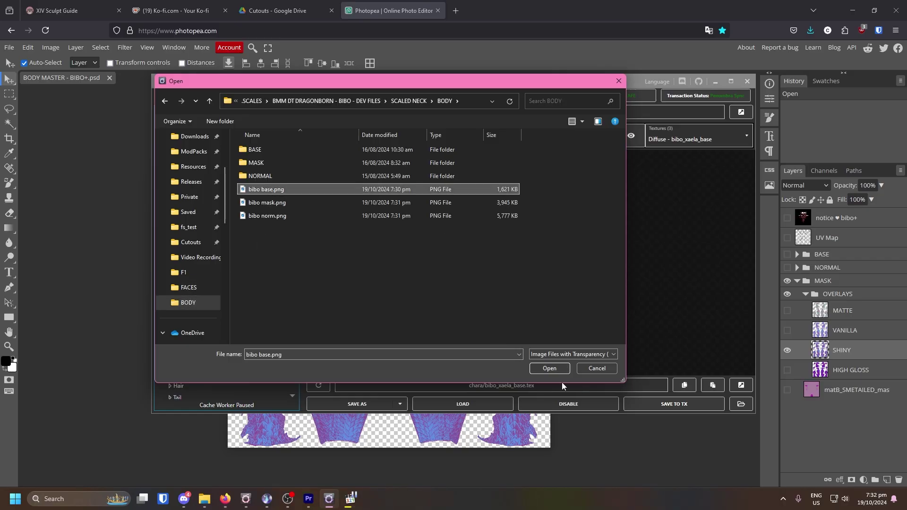
left_click(549, 368)
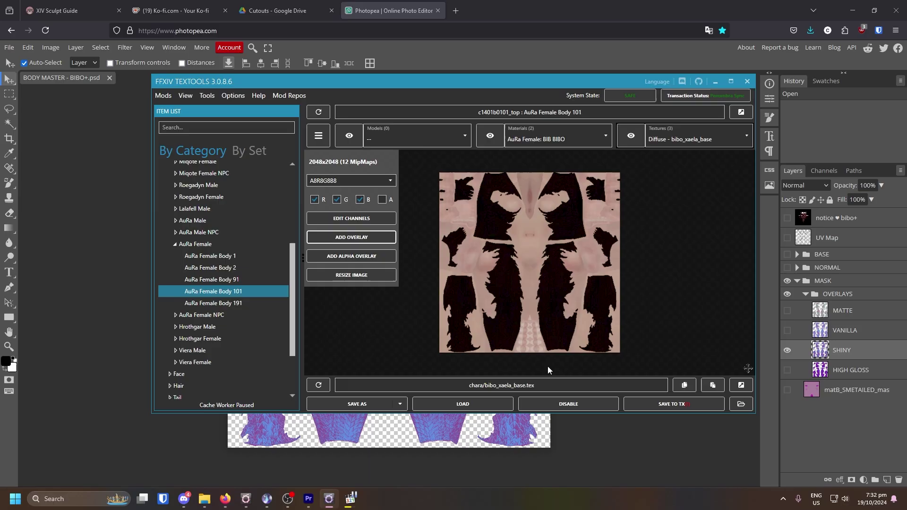
left_click(671, 407)
- Overlay bibo norm.png onto the normal texture and save it to Penumbra
left_click(673, 140)
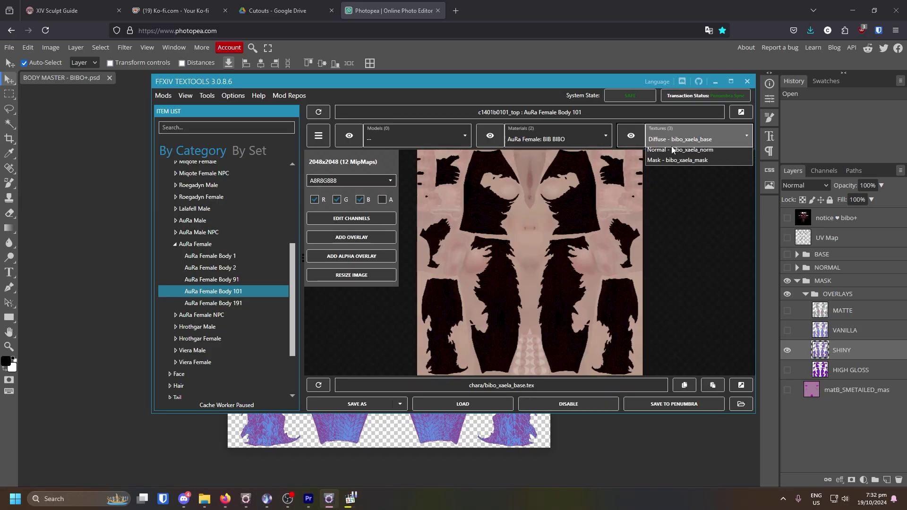
left_click(673, 165)
left_click(368, 235)
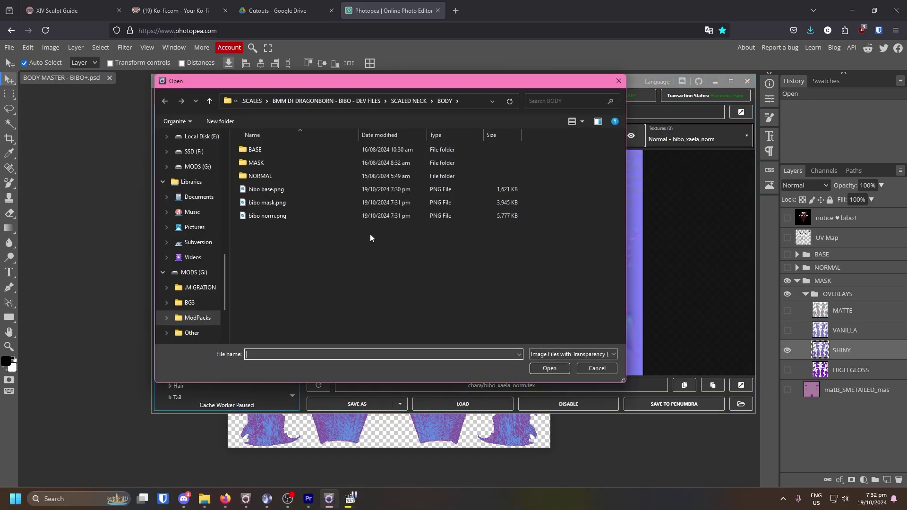
left_click(279, 216)
left_click(549, 368)
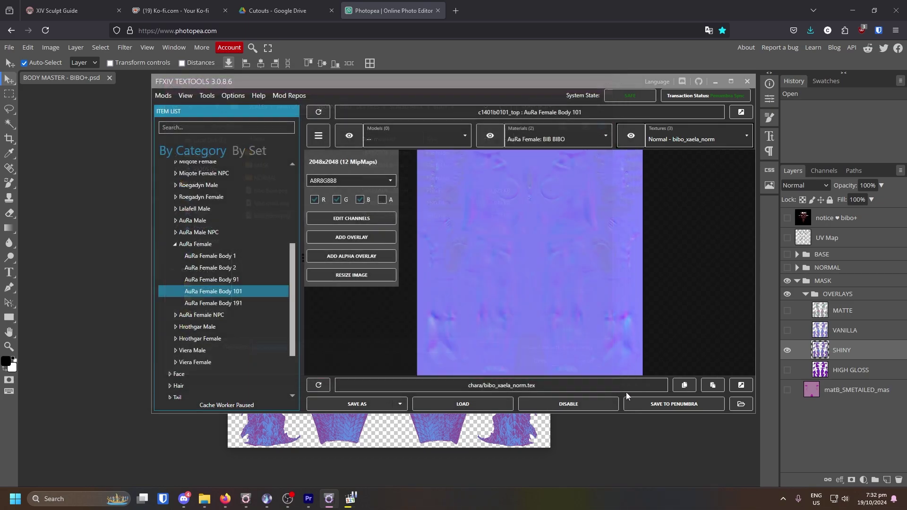
left_click(663, 404)
- Overlay bibo mask.png onto the BIB BIBO mask texture and save it to Penumbra
left_click(566, 139)
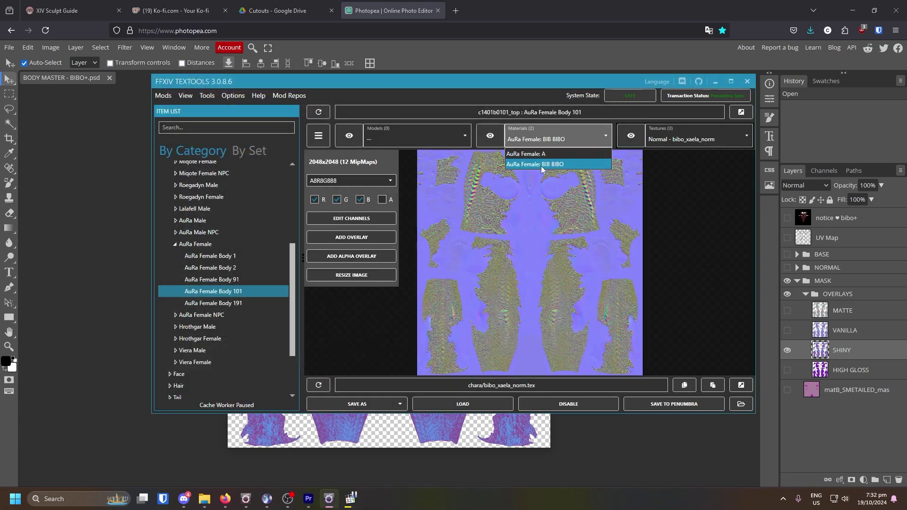
left_click(431, 138)
left_click(631, 136)
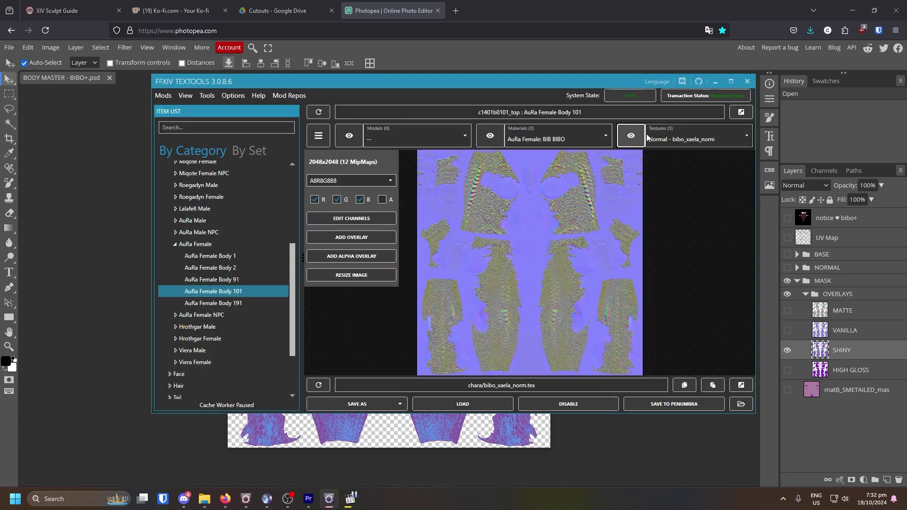
left_click(681, 139)
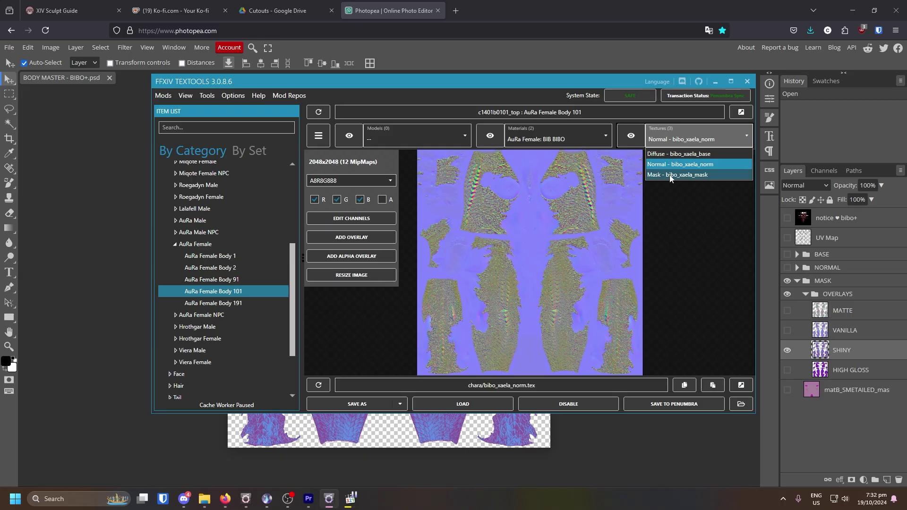
left_click(671, 174)
left_click(369, 238)
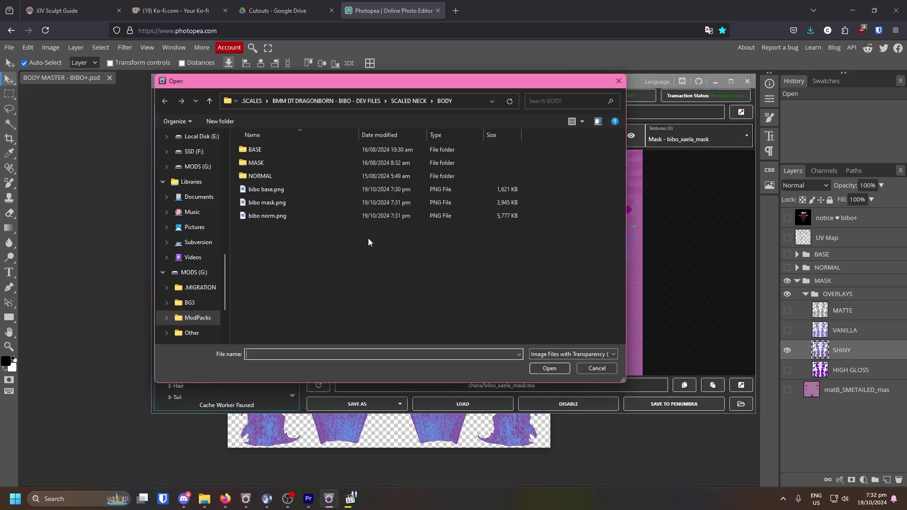
double_click(300, 202)
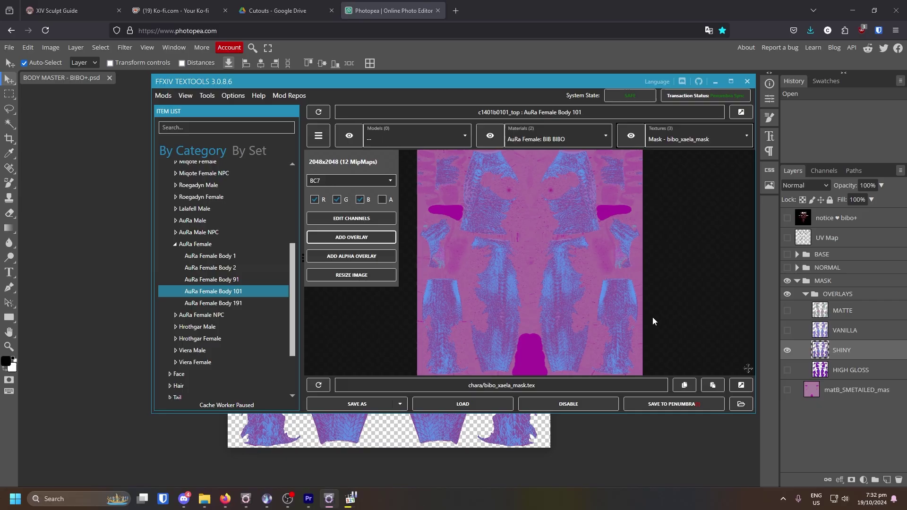
left_click(681, 406)
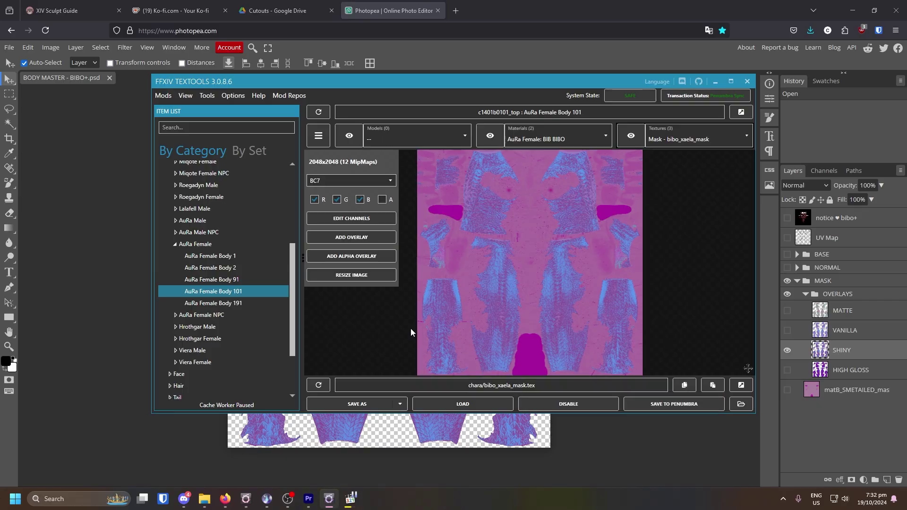
left_click(246, 499)
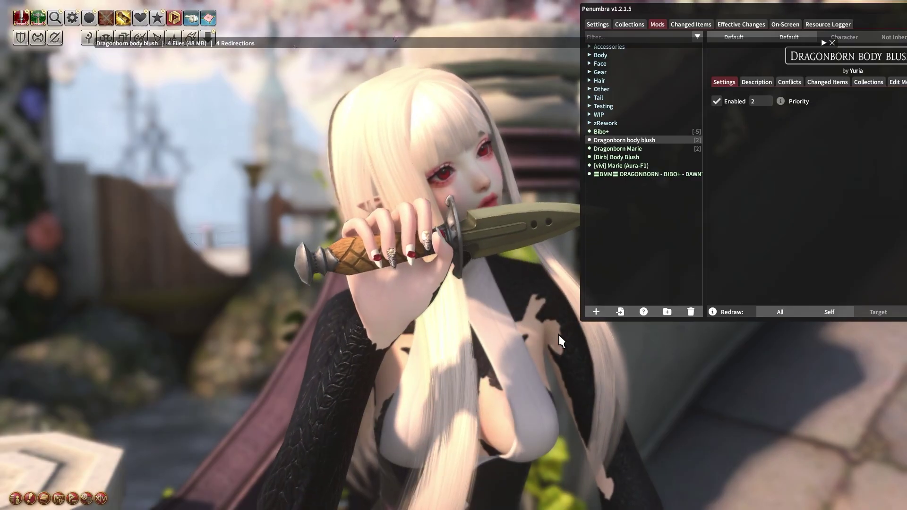